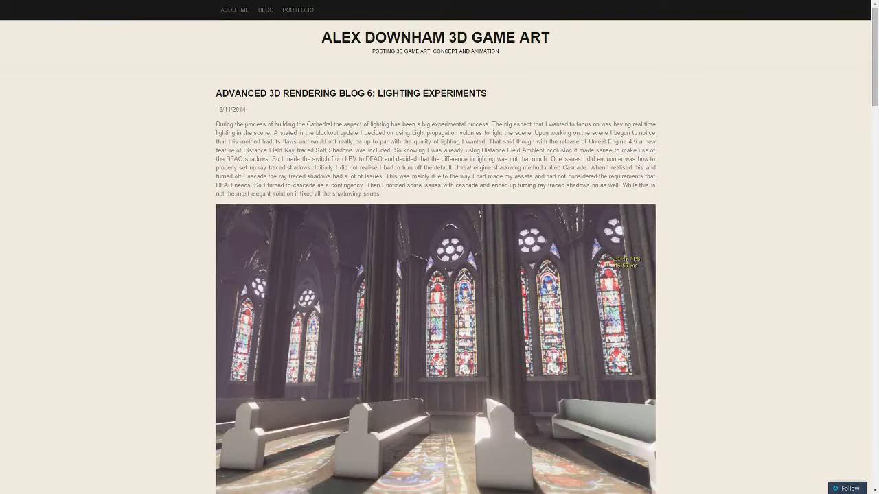
Skim the lighting experiments blog post down to the stained-glass blueprint image, and leave the full-screen browser view.
scroll(764, 300, down, 2)
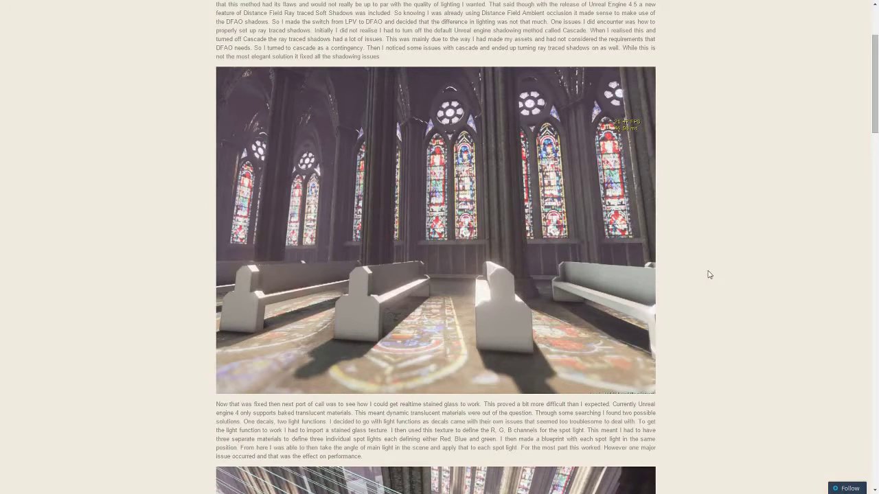
scroll(721, 271, down, 5)
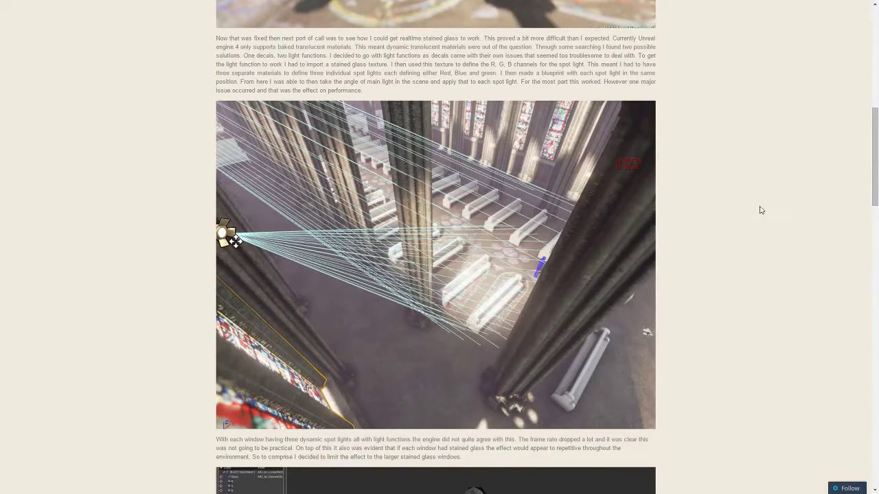
scroll(758, 213, down, 3)
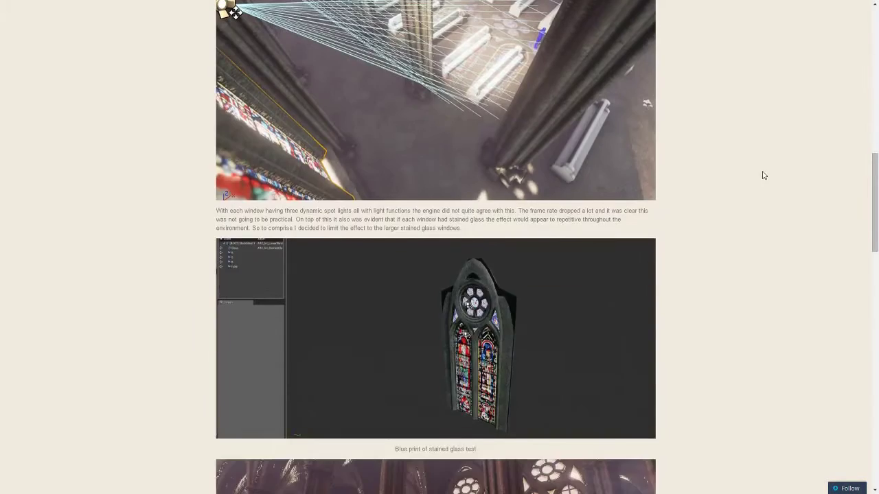
scroll(762, 175, up, 2)
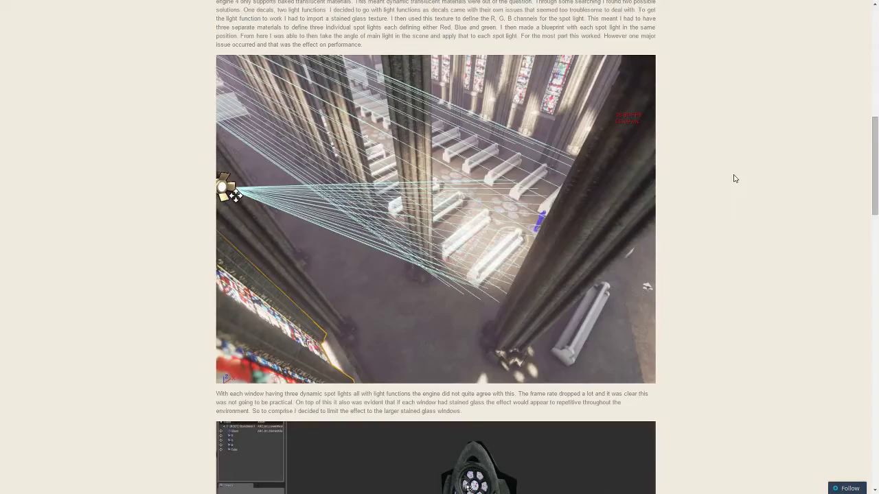
key(F11)
click(589, 41)
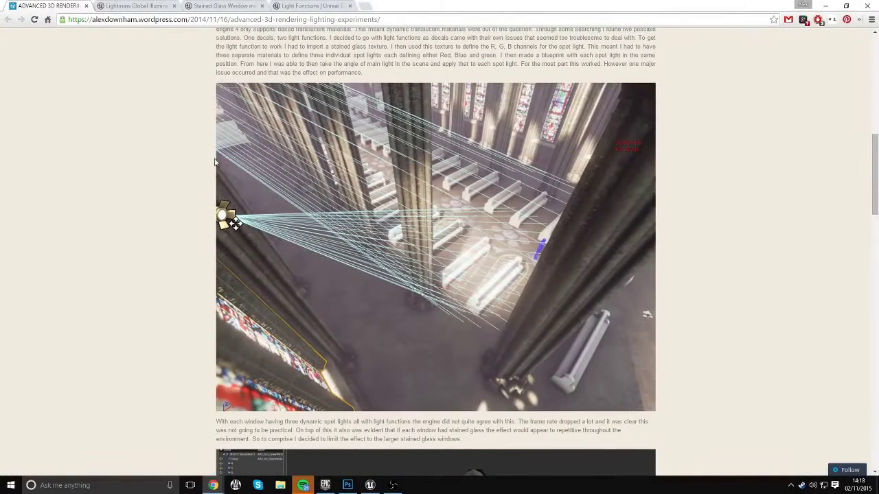
Examine the blog post's cathedral render with pews and coloured stained-glass light on the floor.
scroll(96, 271, down, 1)
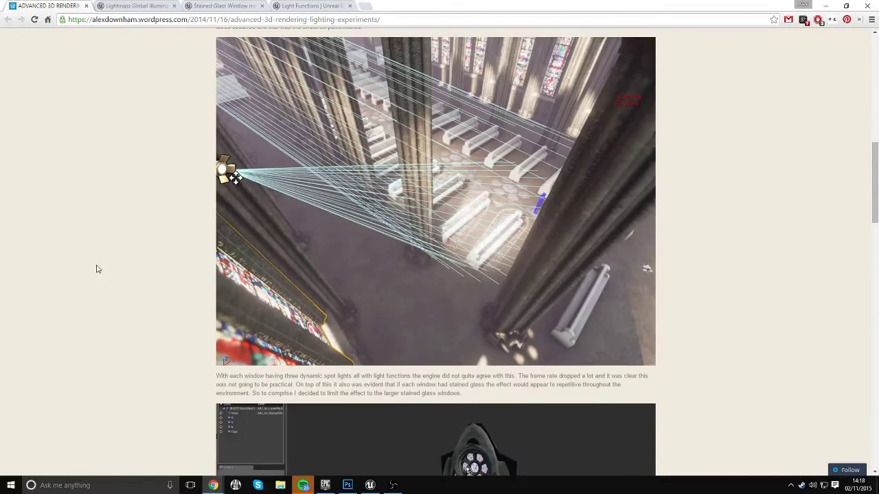
scroll(99, 268, up, 3)
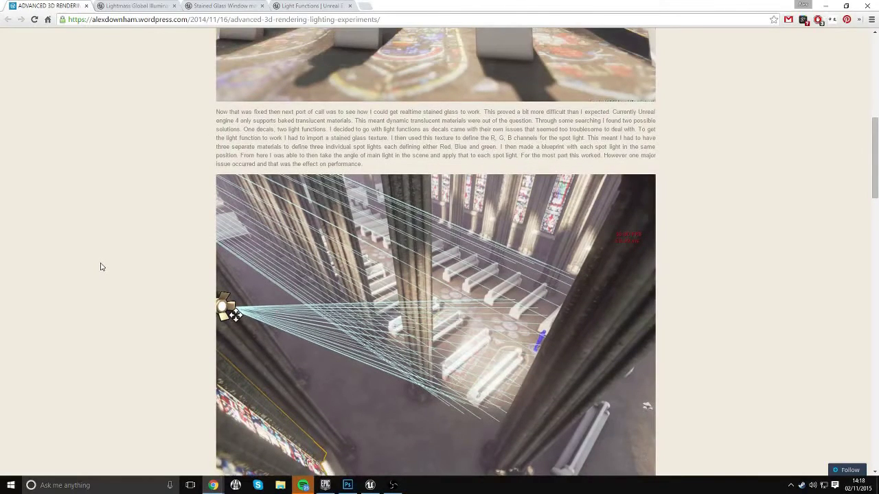
scroll(103, 265, up, 1)
scroll(106, 264, up, 1)
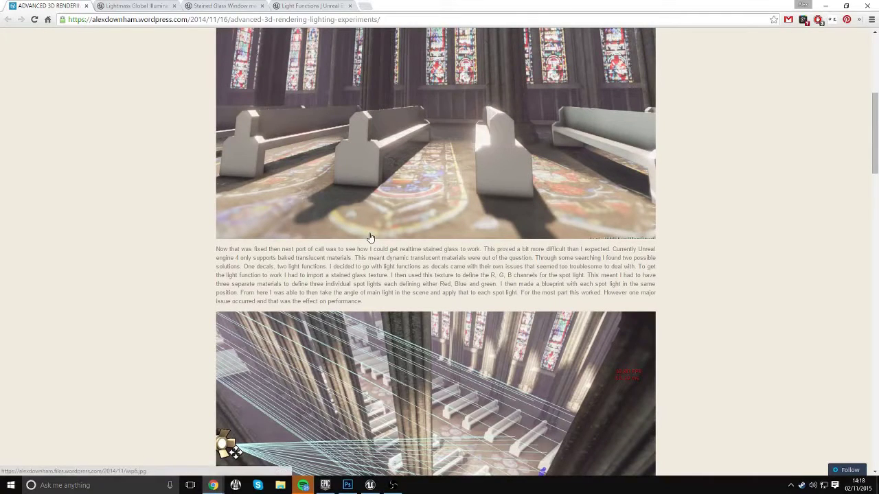
scroll(424, 167, up, 1)
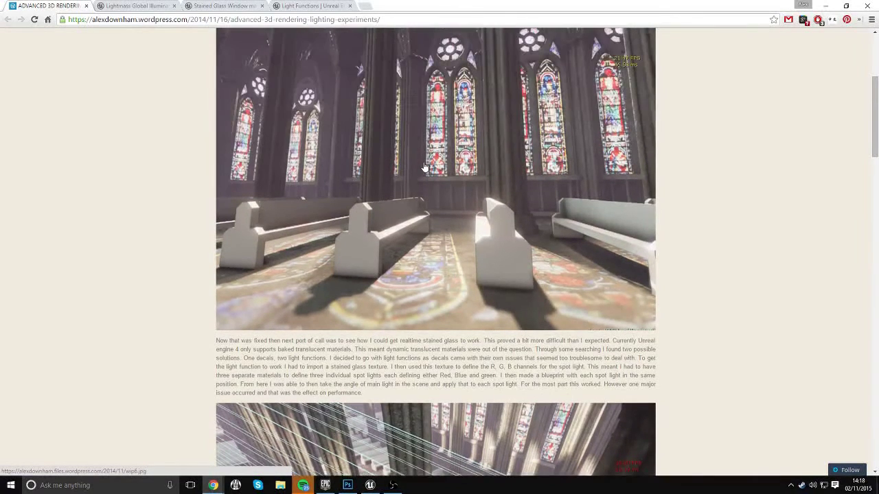
scroll(424, 166, up, 1)
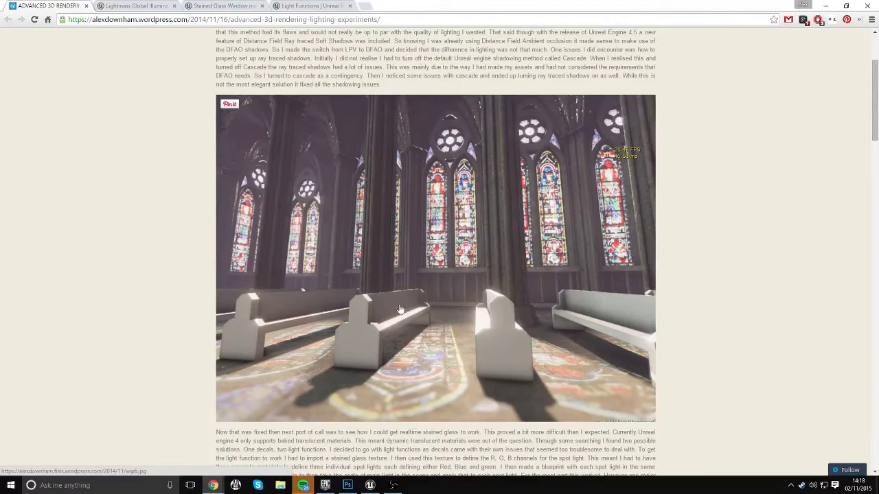
Review the blog post's section on using three spot lights with light functions for each stained-glass window.
scroll(295, 322, down, 5)
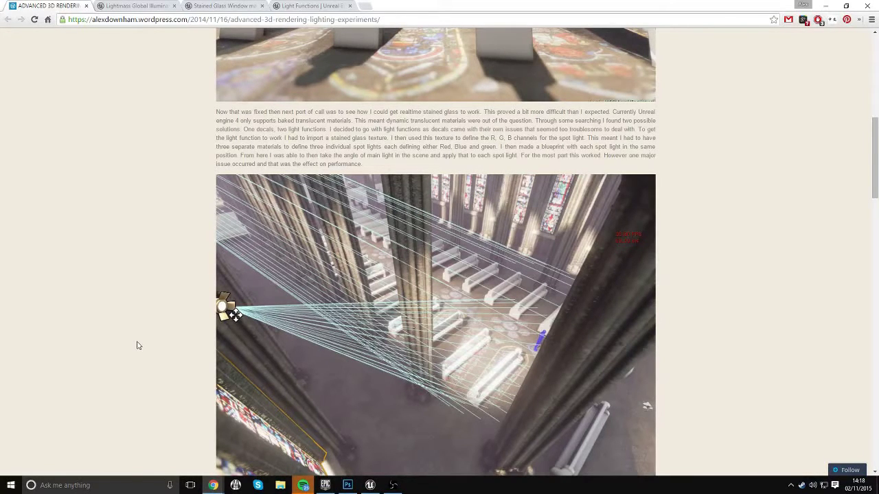
scroll(137, 345, down, 1)
scroll(137, 345, down, 2)
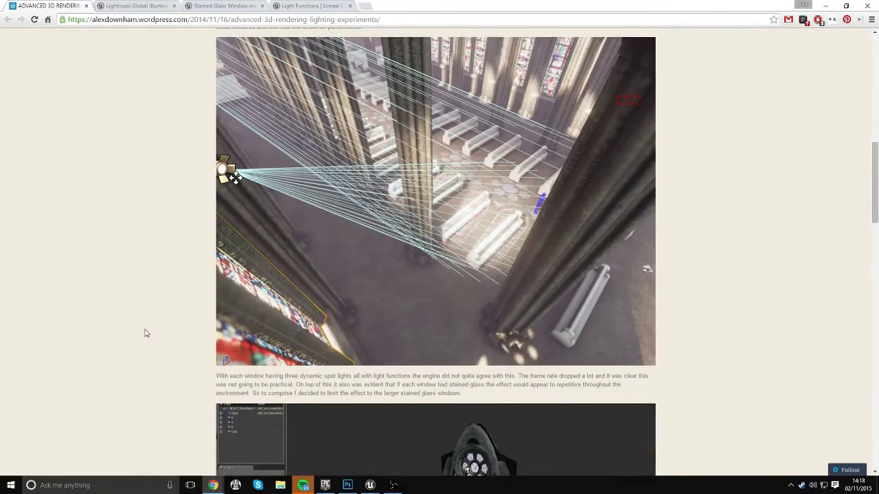
scroll(145, 333, down, 3)
Examine the Translucent shadows section and its stained-glass example in the Lightmass Global Illumination documentation.
click(148, 6)
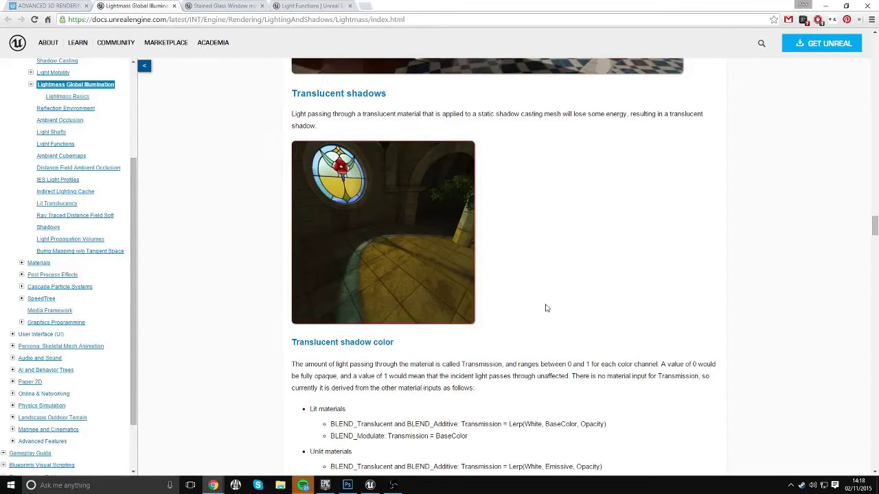
scroll(433, 281, down, 2)
scroll(481, 322, up, 3)
scroll(466, 309, up, 2)
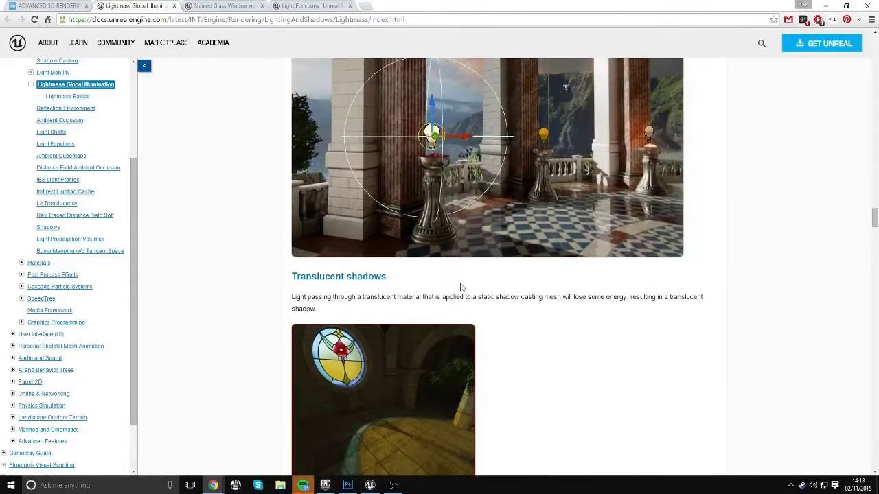
scroll(355, 316, down, 1)
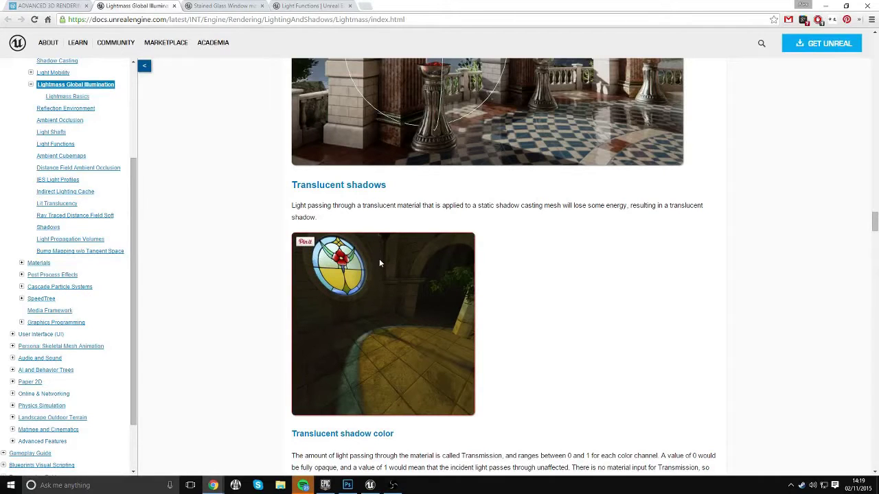
Revisit the blog's spot light image, and examine post #7 on separate R, G, B light functions in the Stained Glass Window material forum thread.
click(67, 11)
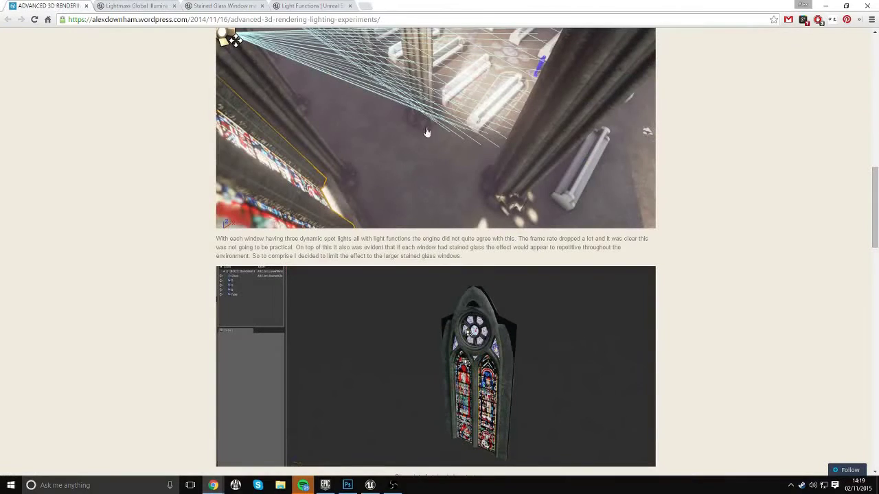
scroll(426, 132, up, 2)
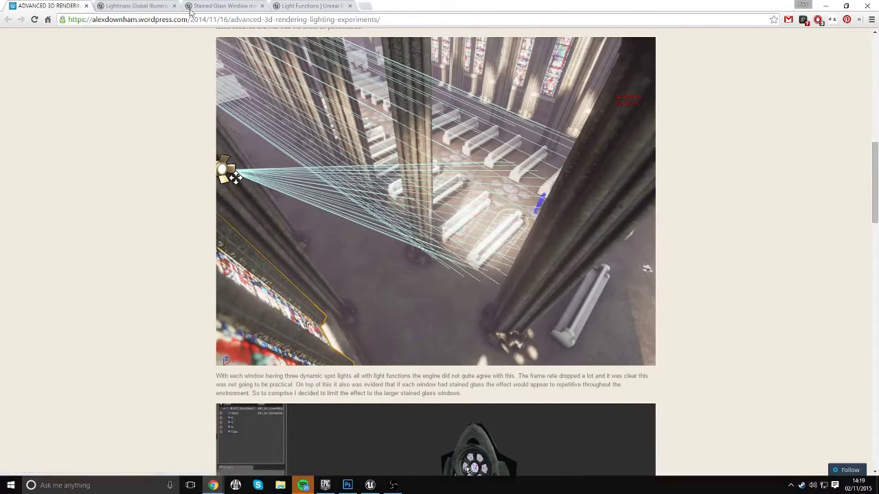
click(237, 4)
scroll(491, 322, up, 10)
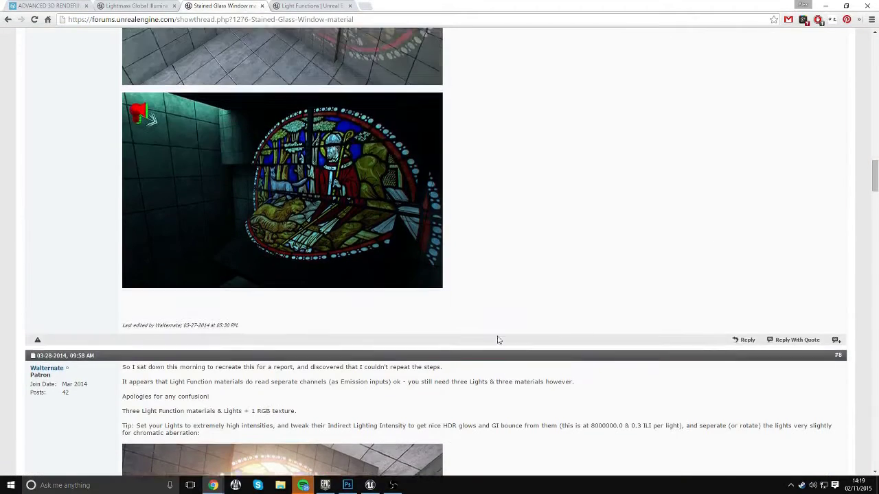
scroll(487, 315, up, 1)
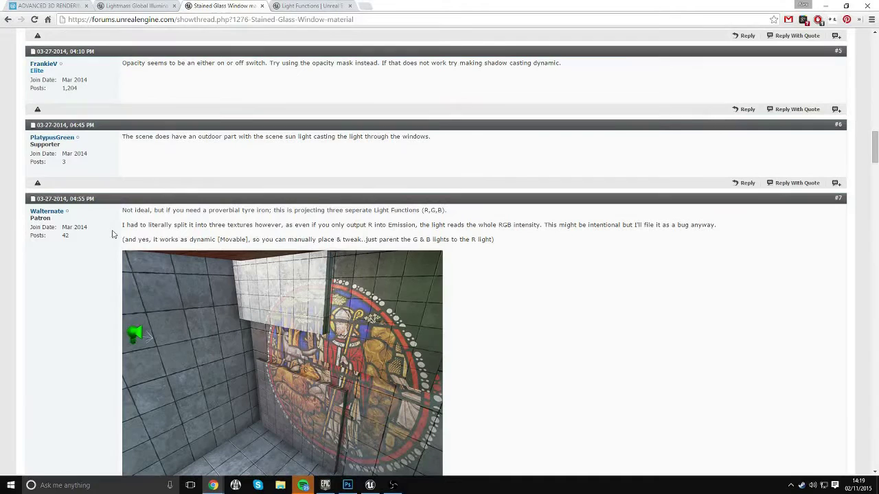
scroll(525, 307, down, 4)
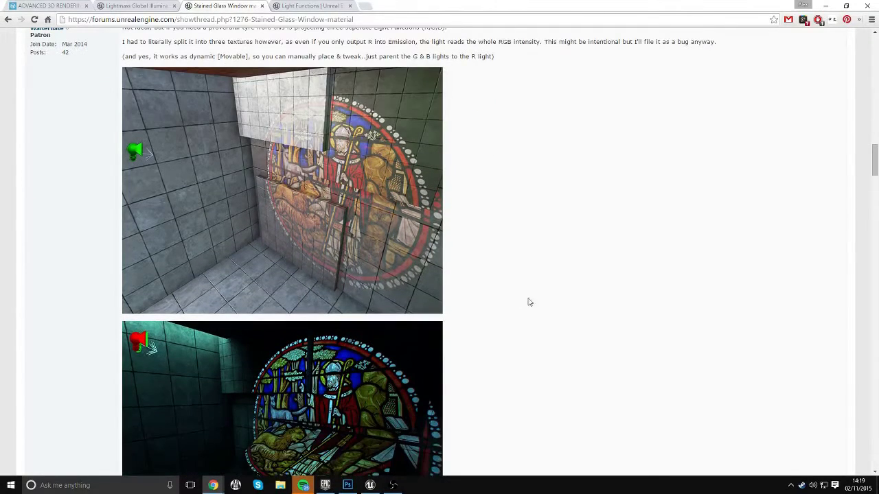
scroll(526, 289, up, 1)
scroll(532, 284, down, 1)
scroll(533, 282, down, 1)
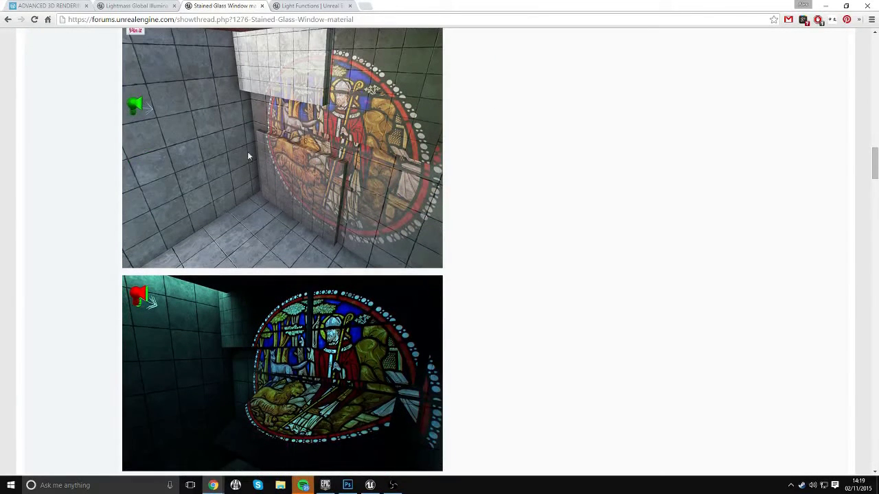
Read forum posts #8 to #12 on light function materials, light intensities and a window blueprint for projecting stained glass.
scroll(619, 236, down, 9)
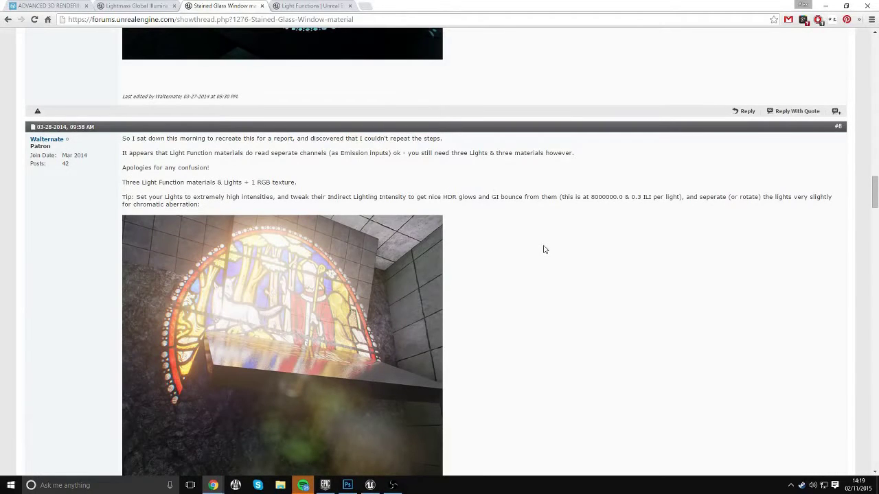
scroll(544, 249, down, 3)
scroll(549, 323, up, 4)
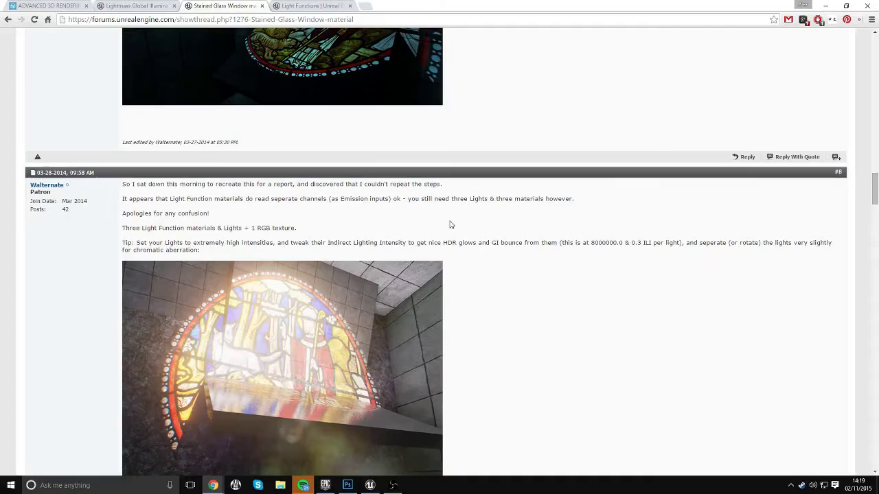
scroll(488, 265, down, 15)
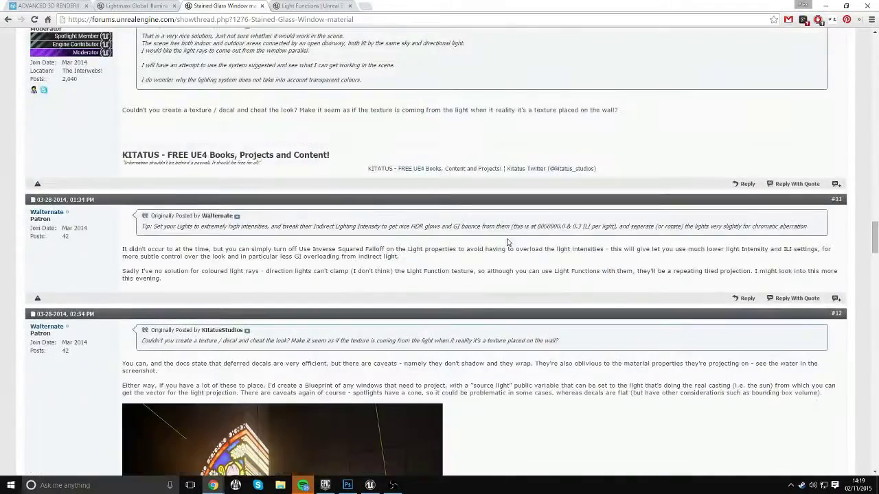
scroll(507, 245, down, 1)
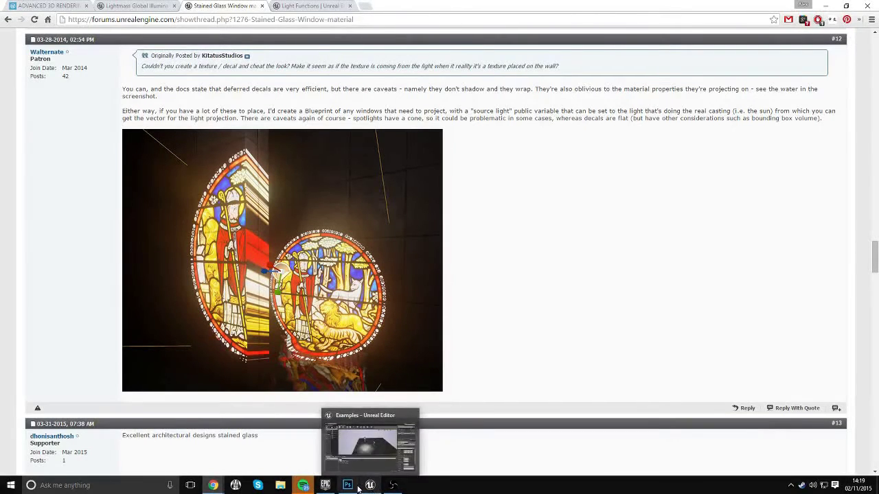
Look at the StainedGlassWindow.tga texture in Photoshop, and return to the Lightmass documentation in Chrome.
mouse_move(348, 485)
click(347, 450)
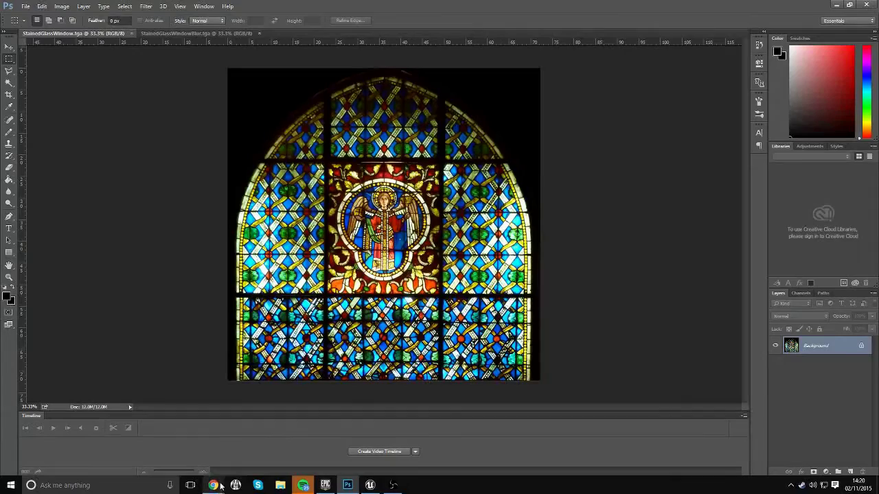
mouse_move(217, 484)
click(237, 461)
click(164, 5)
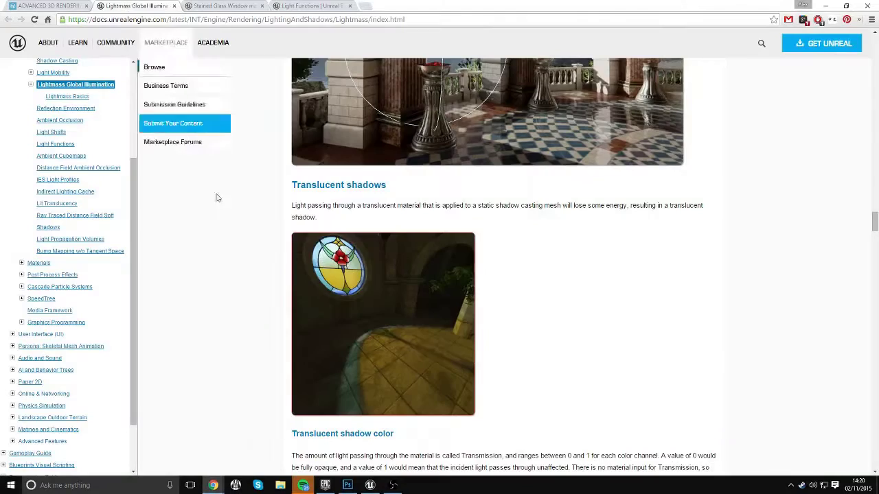
scroll(218, 197, up, 5)
Compare the blog post's cathedral floor render with its image of the spot light setup.
click(57, 4)
scroll(172, 119, up, 5)
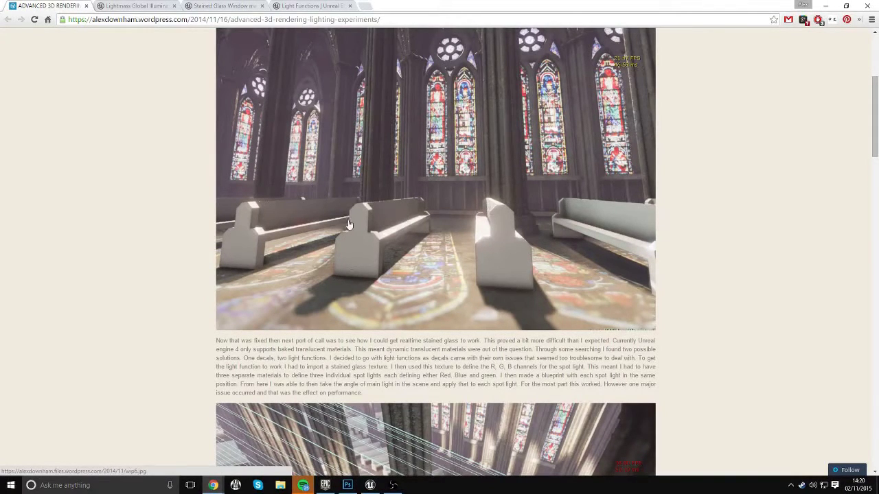
scroll(576, 174, down, 3)
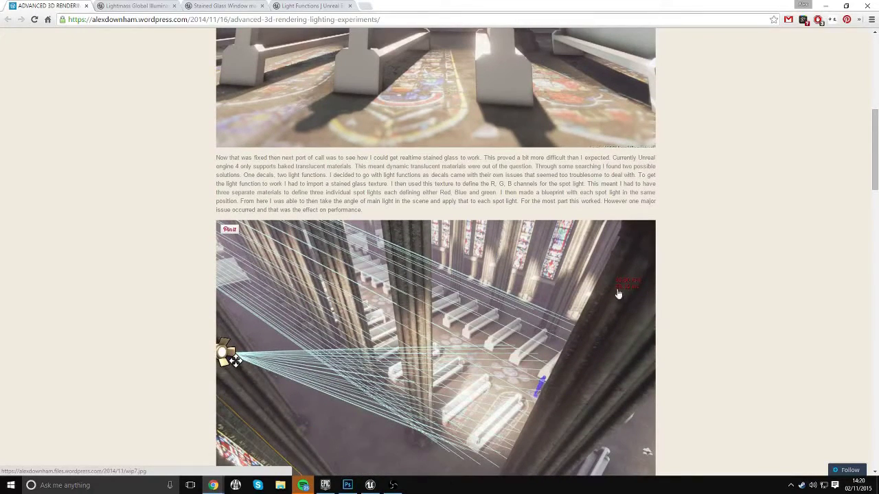
scroll(190, 330, down, 4)
scroll(179, 322, up, 3)
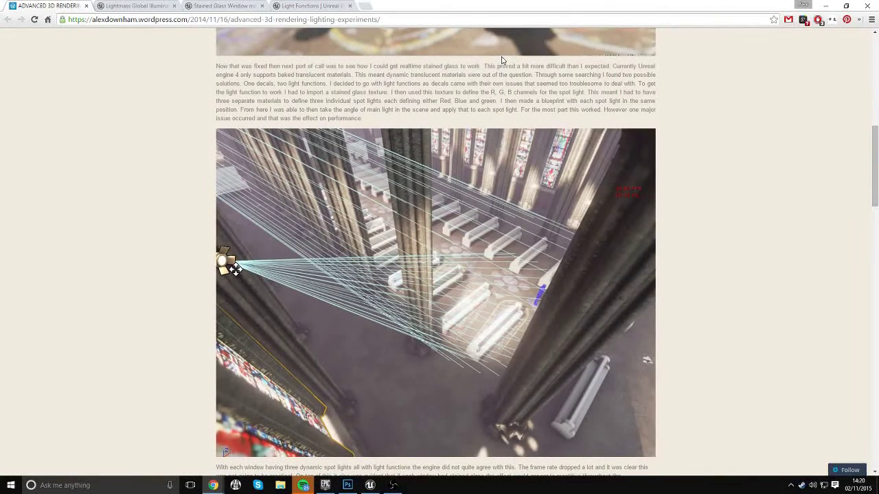
Open the artist's ArtStation gallery in a new browser tab and examine the Gothic Cathedral Unreal 4 - Substance Designer renders.
key(ctrl+t)
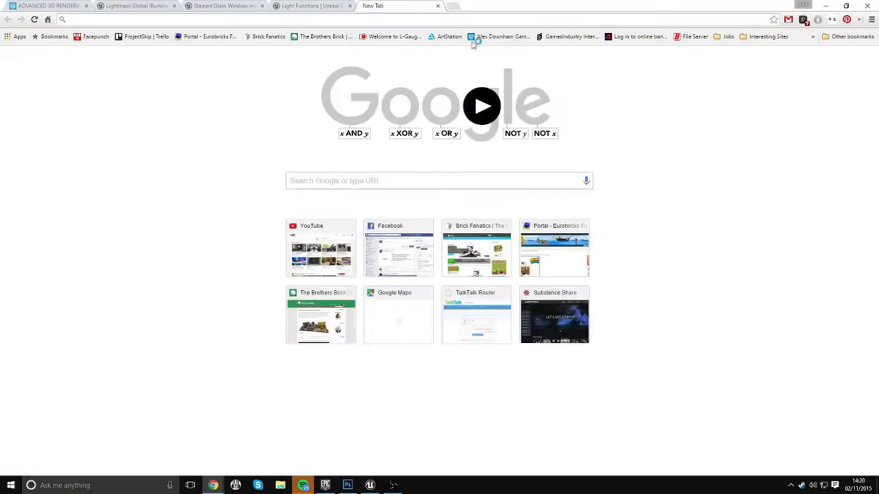
click(444, 37)
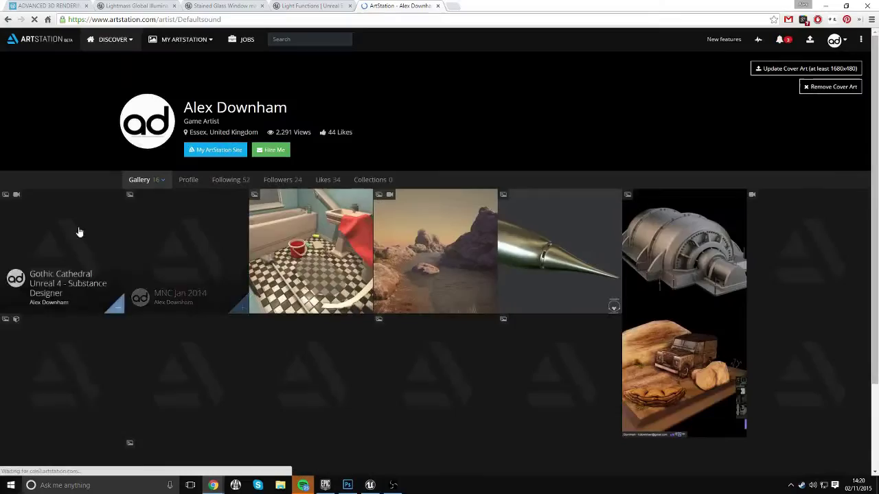
click(75, 228)
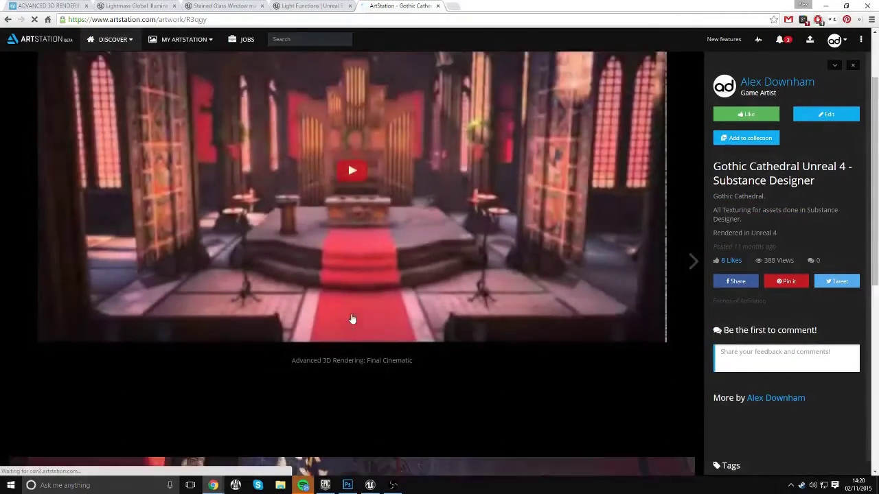
scroll(354, 298, down, 10)
scroll(368, 278, up, 10)
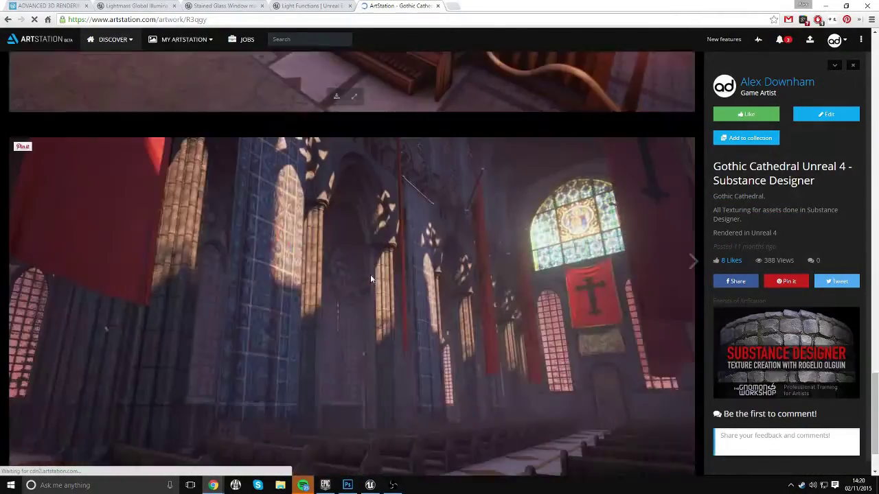
scroll(374, 276, down, 5)
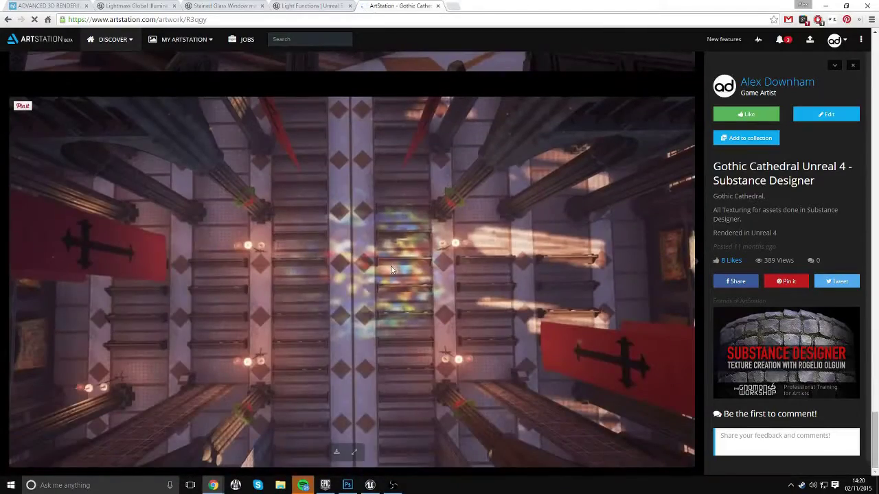
Compare the cathedral interior render with the top-down floor render in the ArtStation gallery.
scroll(368, 246, up, 3)
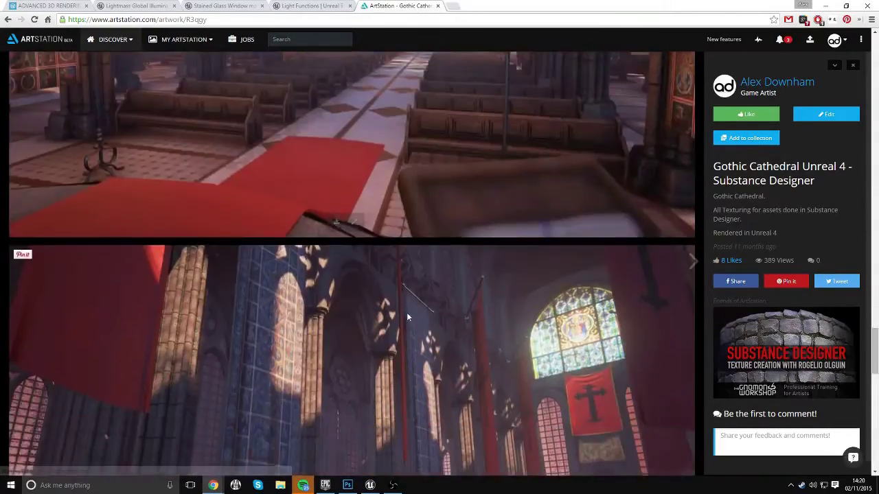
scroll(411, 313, down, 3)
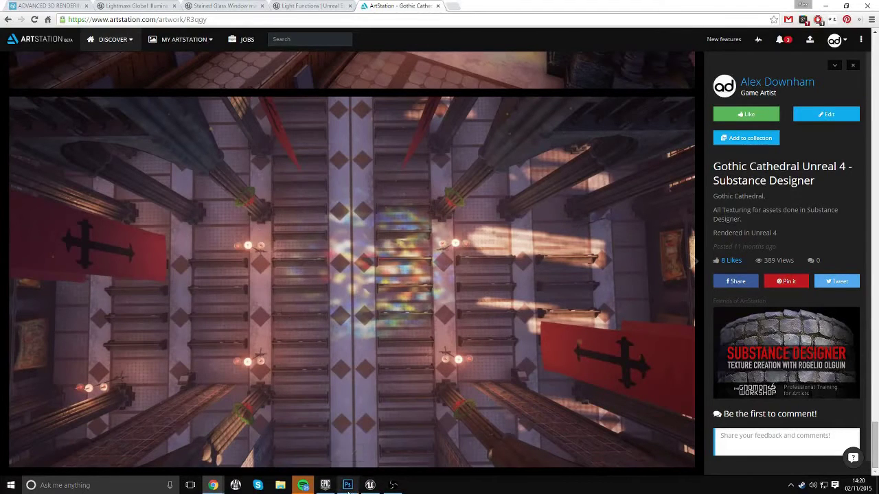
Switch to Photoshop and examine the Red, Green and Blue channels of StainedGlassWindow.tga individually.
click(348, 485)
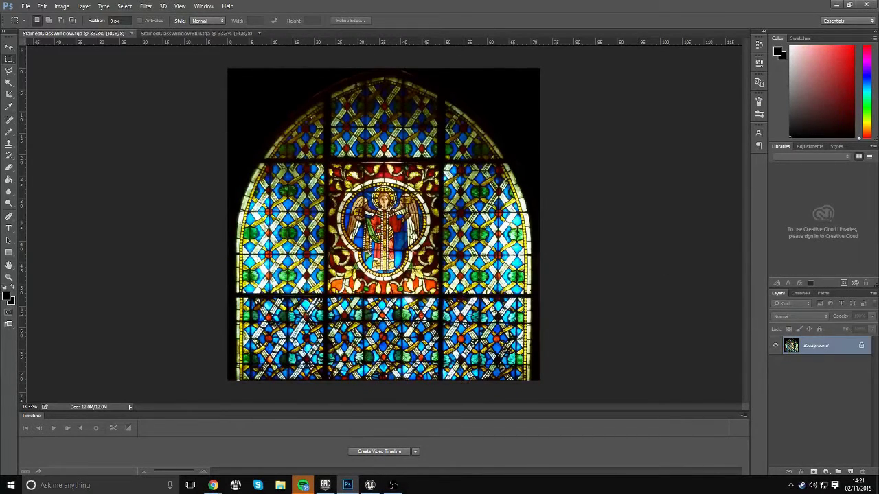
click(801, 294)
click(803, 357)
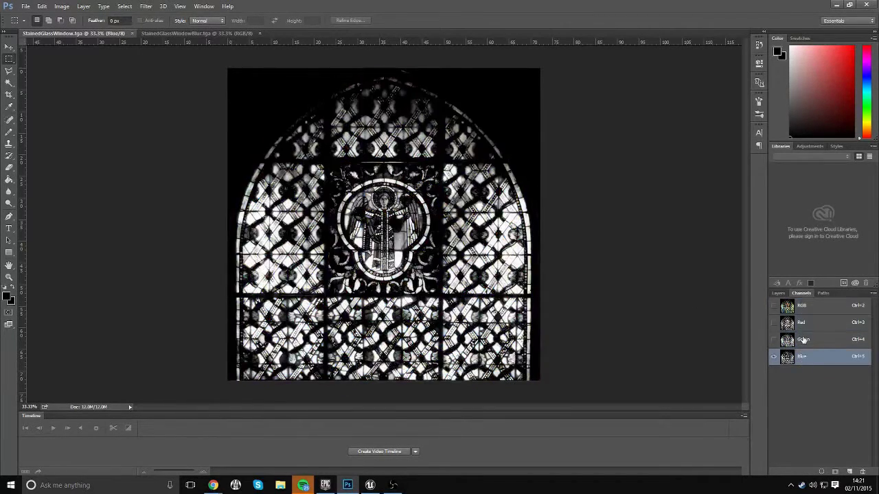
click(803, 339)
click(803, 323)
click(805, 340)
click(806, 356)
click(807, 336)
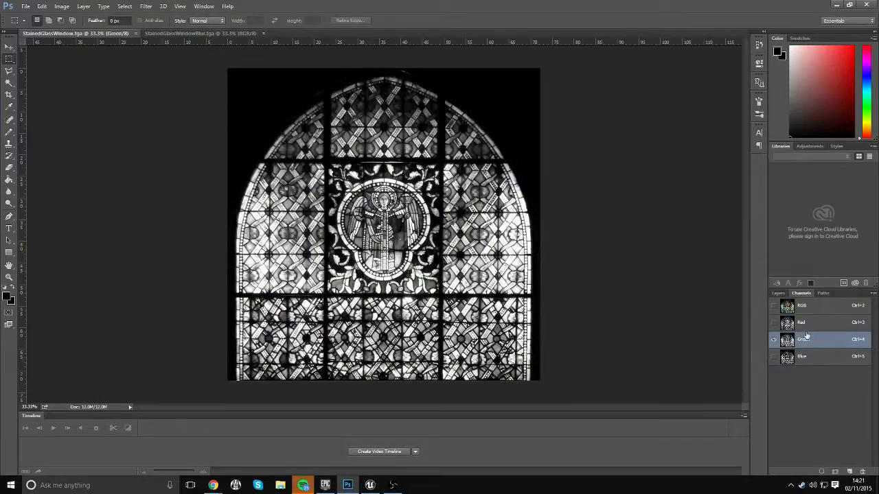
click(804, 323)
click(805, 339)
click(807, 356)
click(807, 323)
click(807, 339)
click(808, 323)
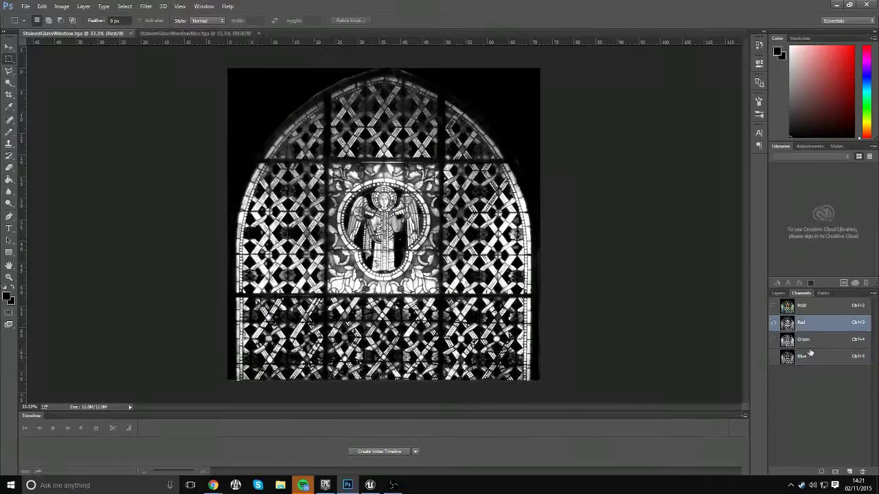
click(781, 293)
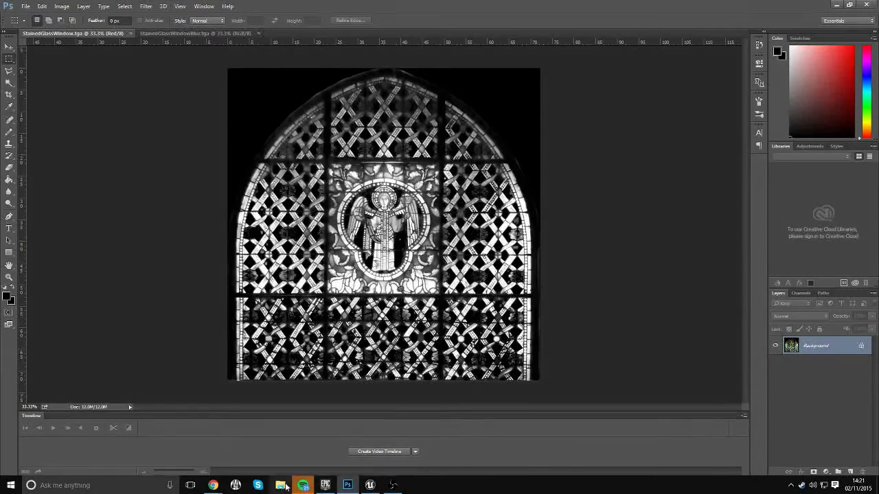
Look at the top-down floor render in Chrome again, and return to Photoshop to view StainedGlassWindowBlur.tga.
mouse_move(212, 485)
click(265, 446)
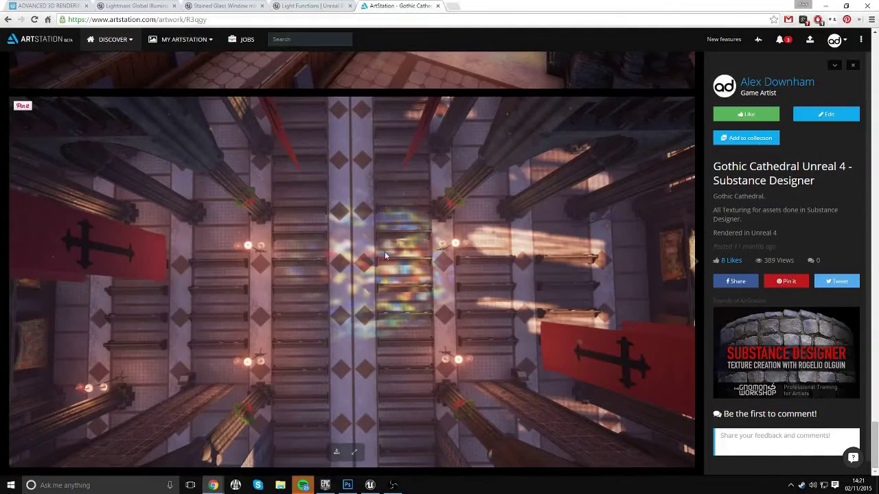
mouse_move(348, 485)
click(347, 485)
click(195, 33)
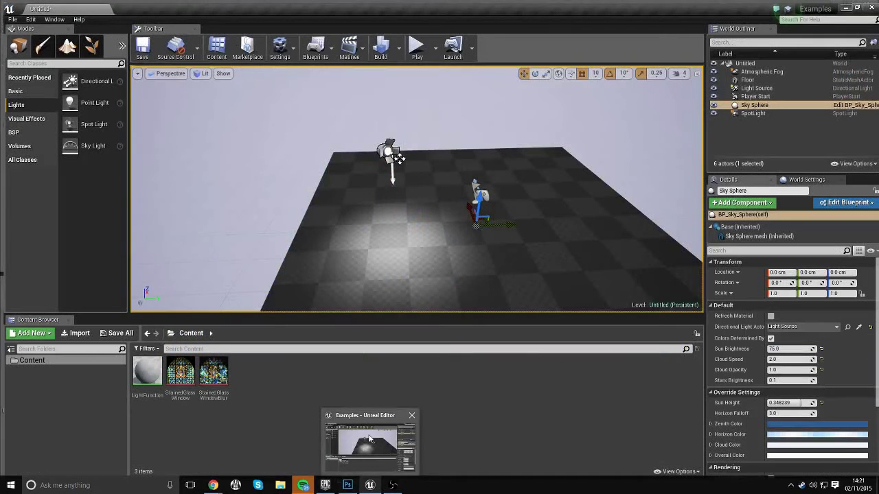
Switch to the Unreal Editor and look at the StainedGlassWindow and StainedGlassWindowBlur textures in the Content folder.
click(369, 438)
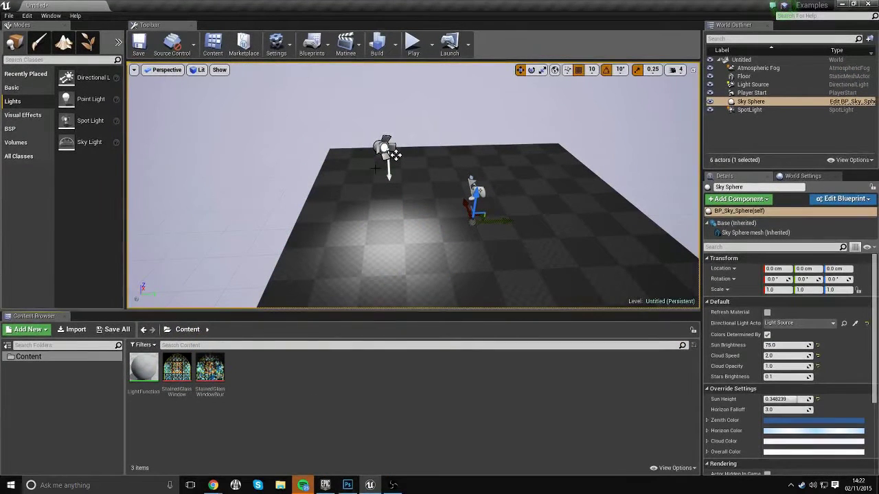
click(177, 369)
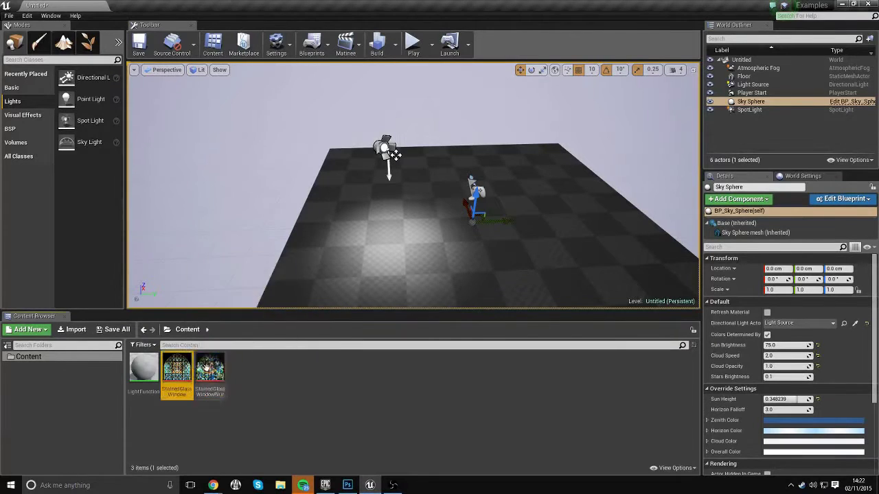
click(206, 370)
click(180, 374)
click(232, 406)
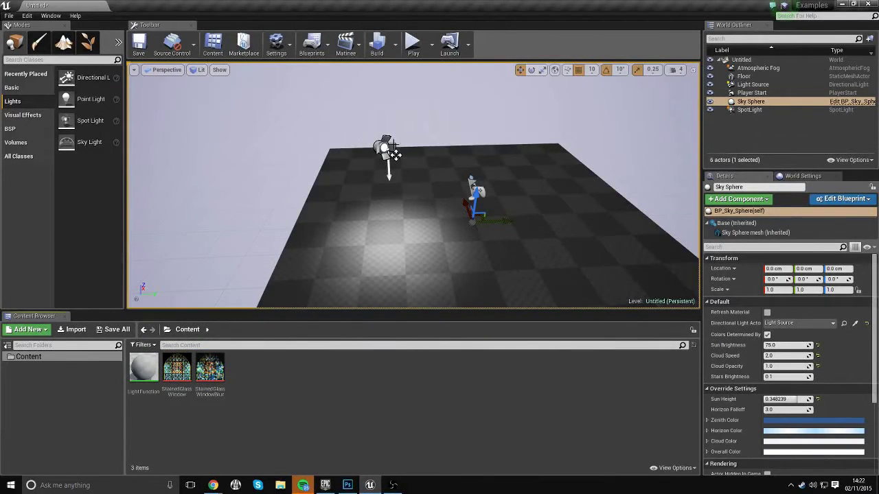
Move the spot light along its Y axis to -160 cm and bring its light function settings into view.
click(391, 151)
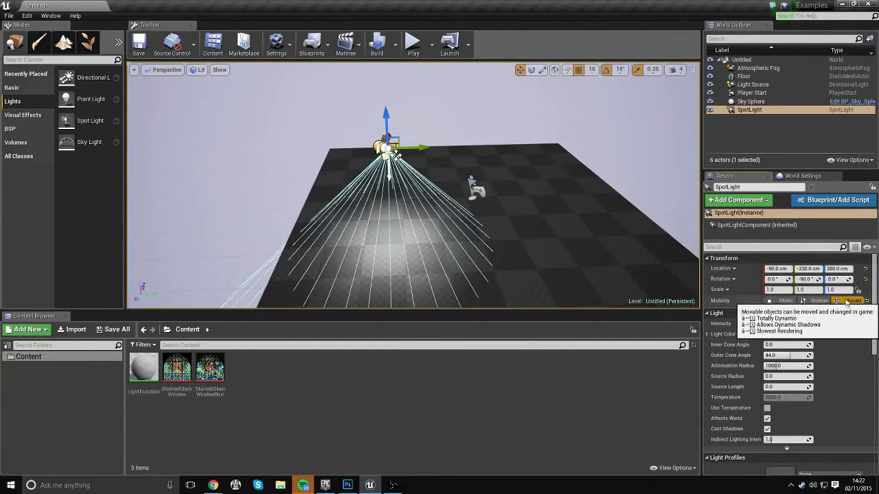
drag(413, 148, 447, 148)
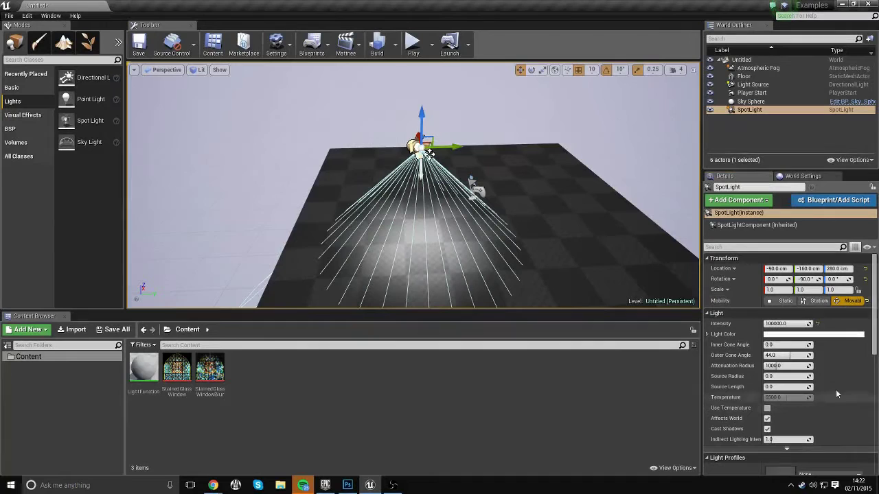
drag(874, 309, 877, 404)
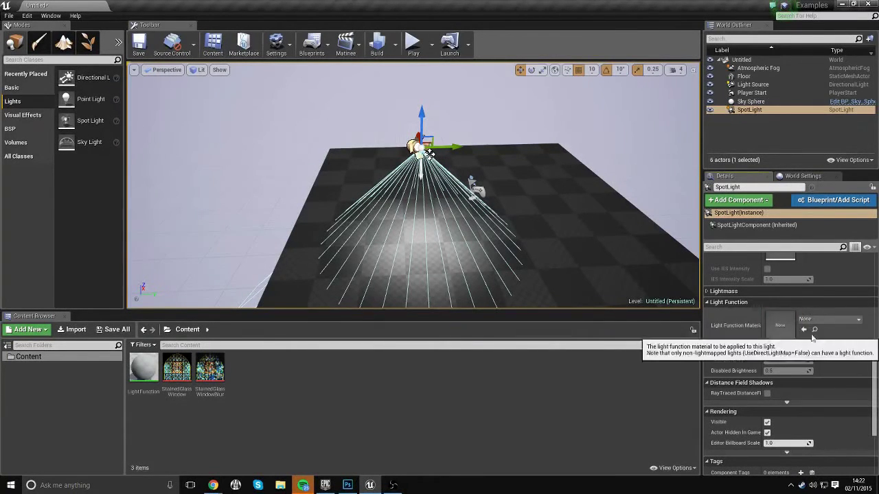
Create a material named LightFunction1 in the Content folder in place of the existing LightFunction material.
click(143, 369)
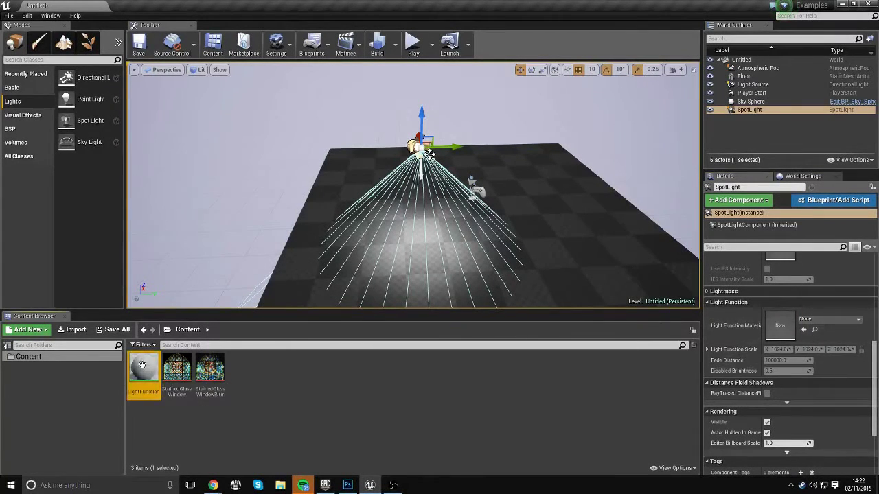
click(361, 394)
right_click(321, 374)
mouse_move(345, 308)
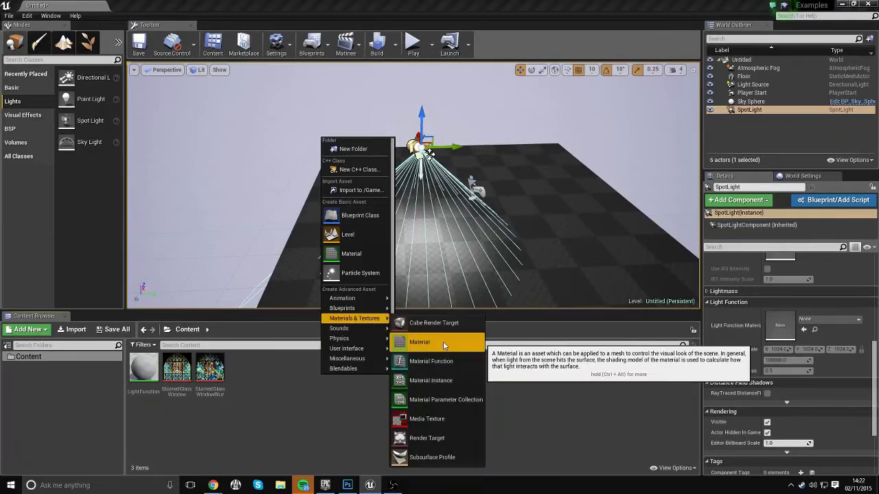
click(143, 371)
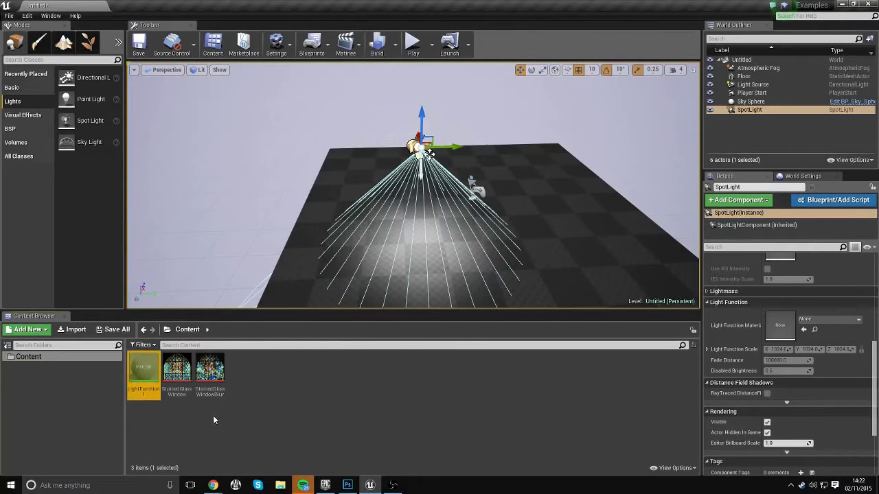
Open the LightFunction1 material for editing and set its Material Domain to Light Function.
double_click(150, 358)
right_drag(395, 167, 451, 165)
click(506, 139)
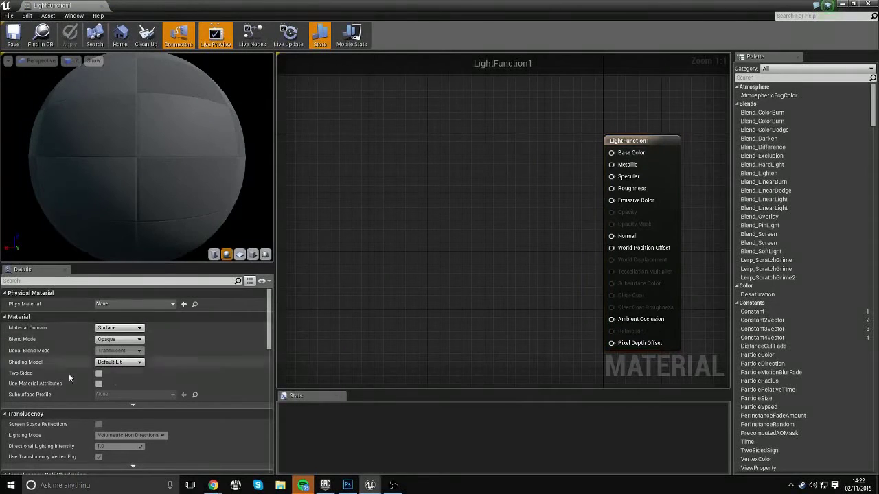
drag(354, 232, 466, 294)
drag(427, 193, 443, 215)
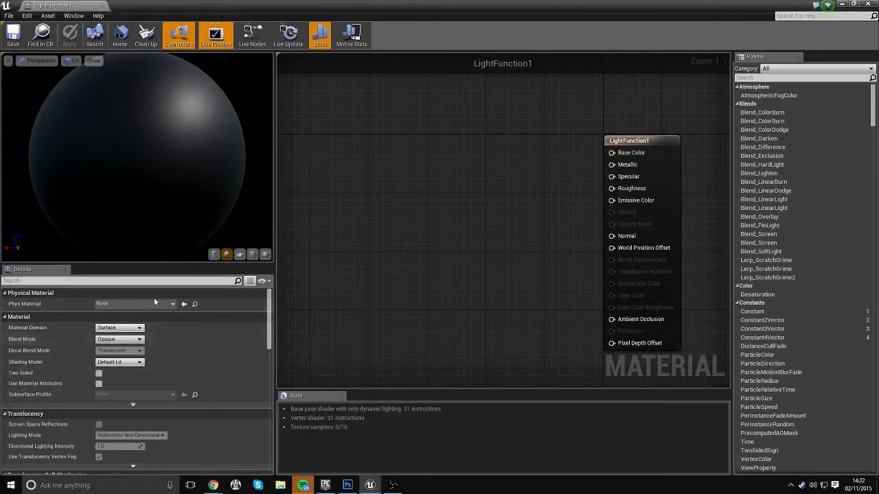
click(132, 328)
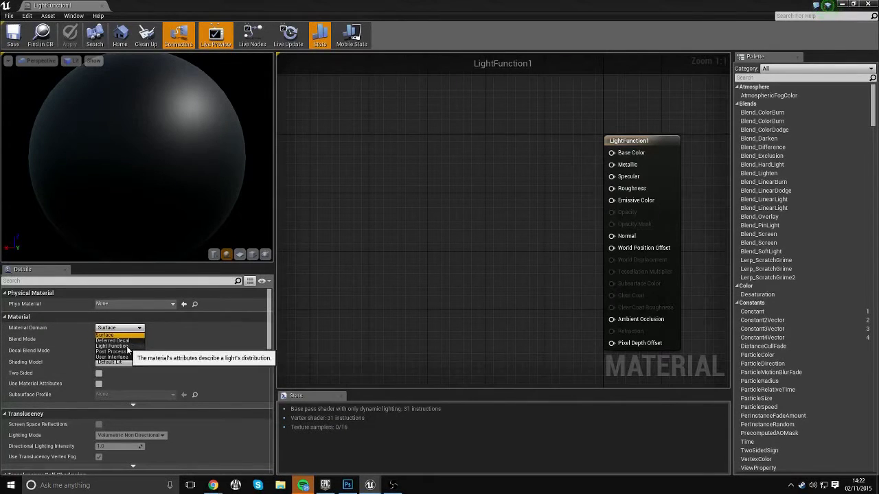
click(126, 345)
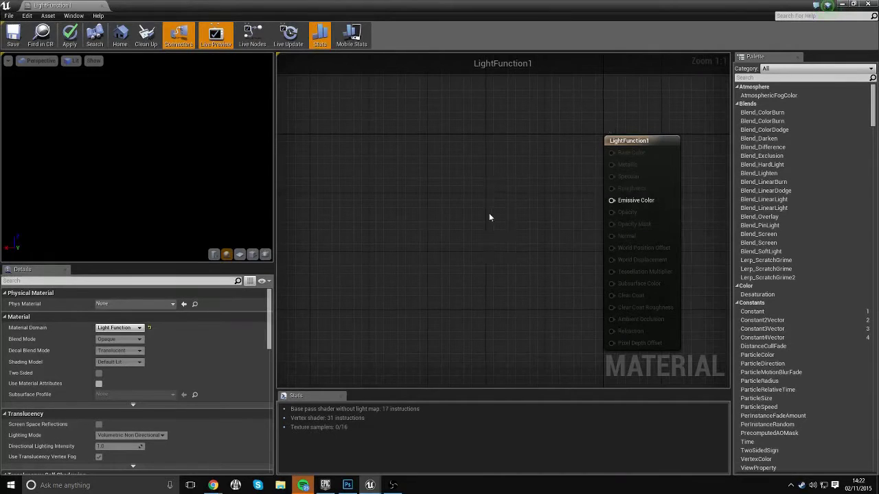
Add the StainedGlassWindow texture to the LightFunction1 graph as a Texture Sample placed beside the material node.
right_drag(462, 270, 427, 264)
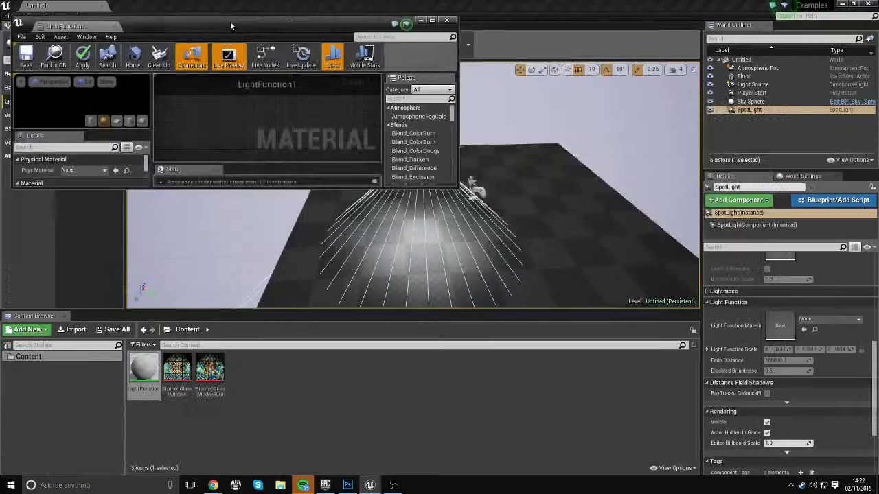
drag(176, 23, 522, 110)
drag(177, 371, 518, 223)
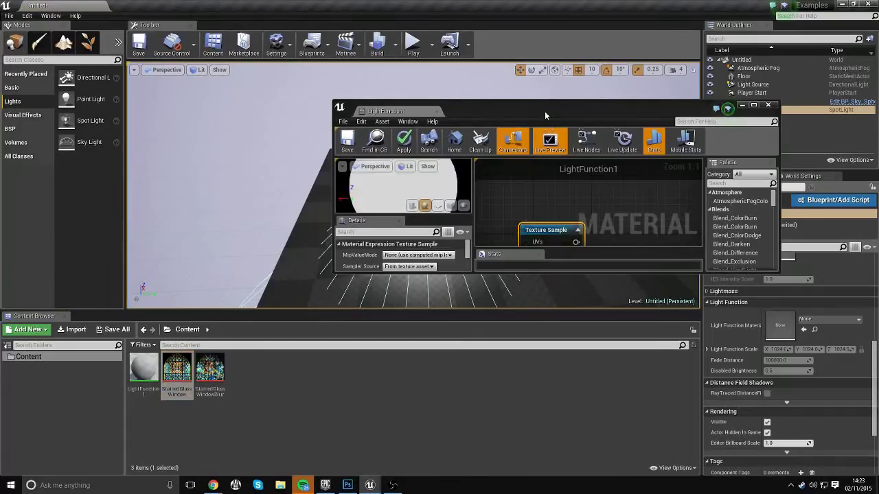
drag(545, 112, 458, 4)
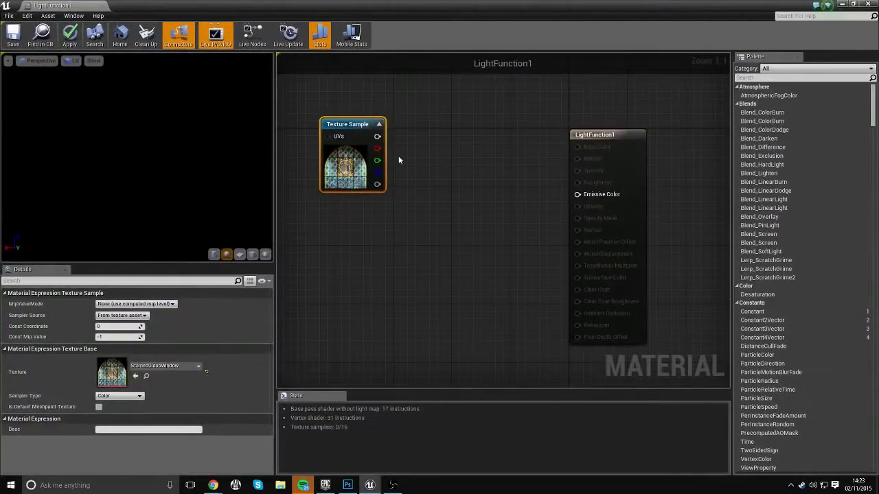
drag(398, 156, 439, 206)
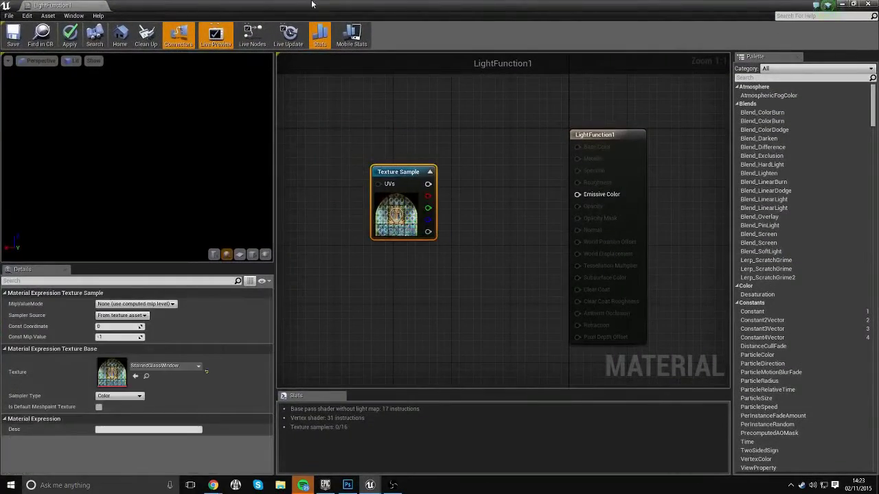
Connect the Texture Sample's RGB output to the material's Emissive Color and apply the material changes.
drag(480, 5, 704, 243)
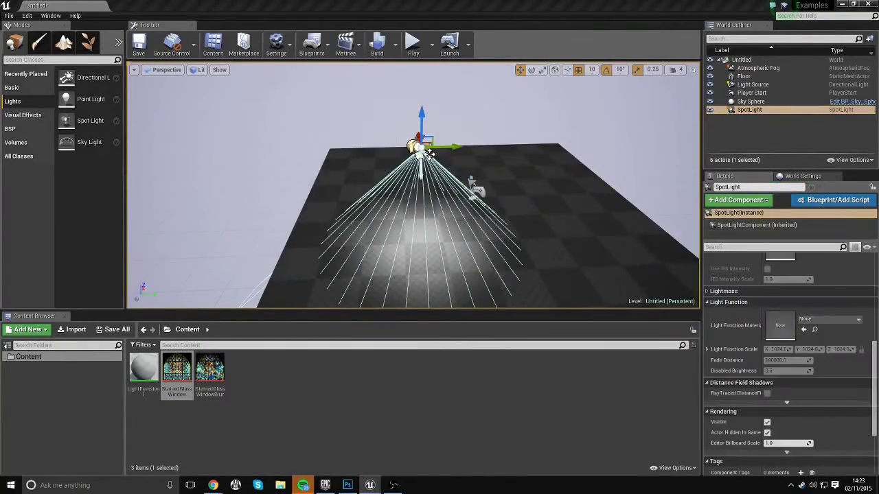
scroll(859, 345, up, 2)
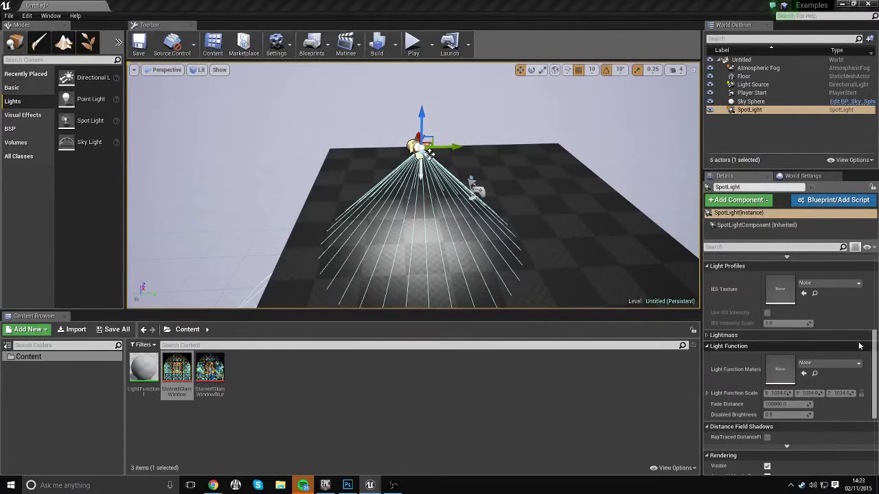
scroll(859, 345, up, 8)
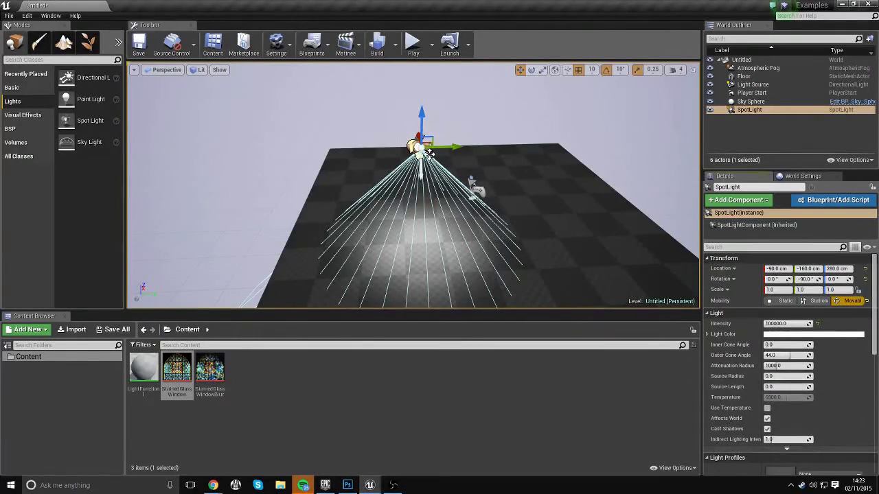
drag(878, 275, 468, 1)
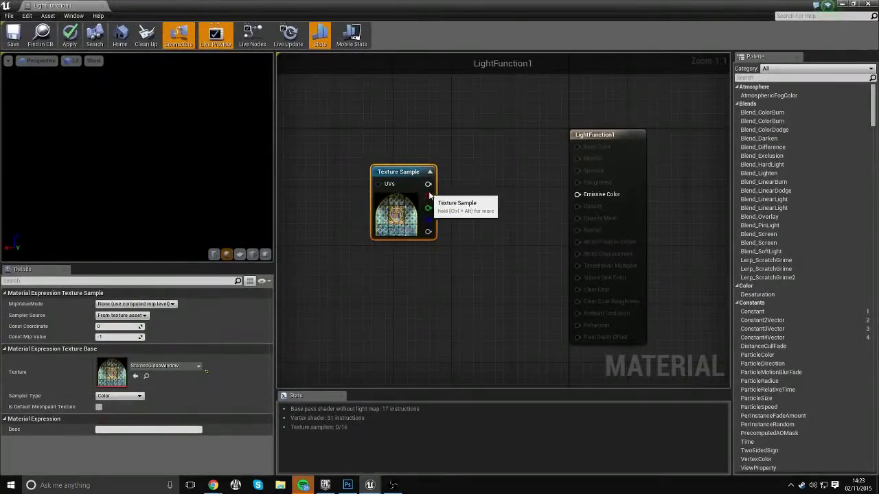
drag(427, 184, 579, 194)
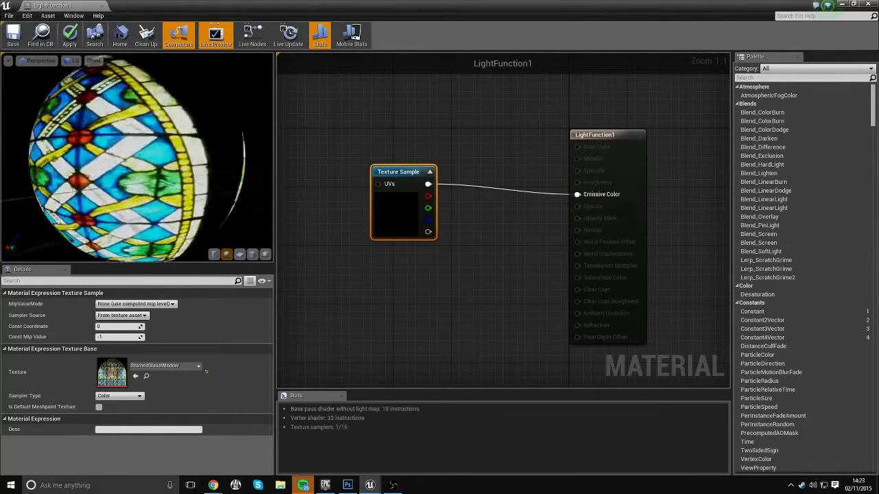
click(69, 35)
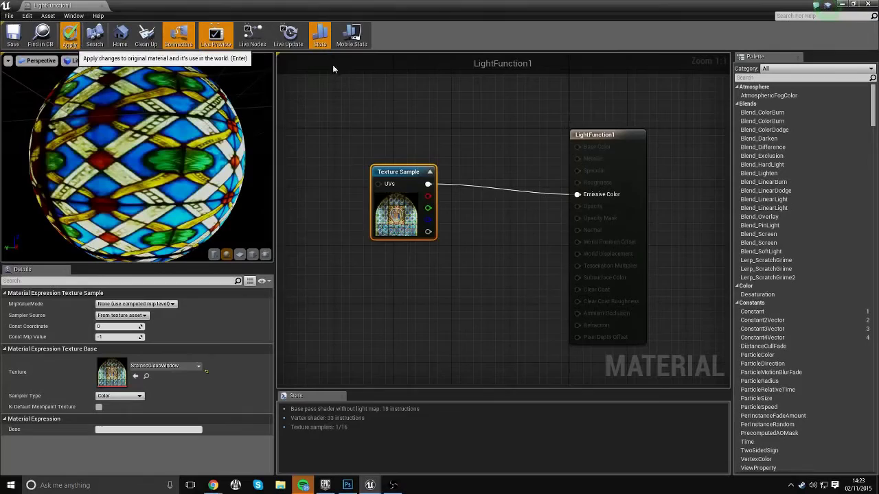
Assign LightFunction1 as the spot light's Light Function Material and inspect its projection on the floor.
drag(461, 5, 878, 226)
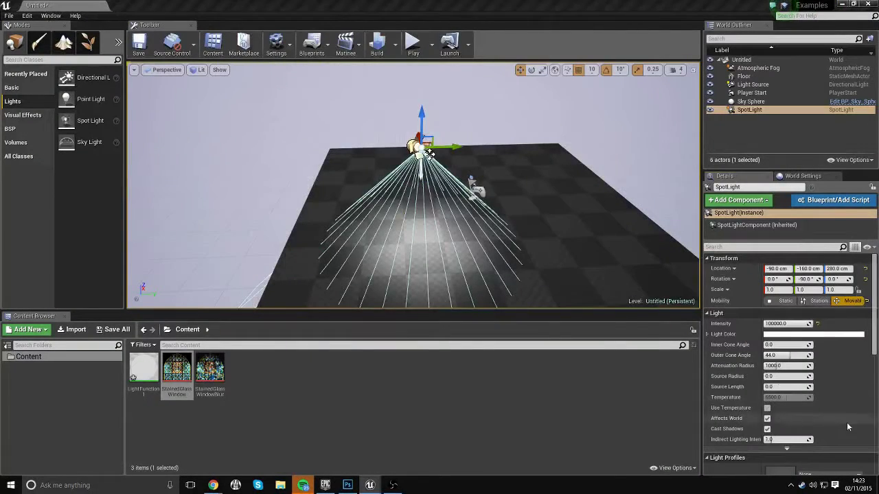
scroll(786, 373, down, 6)
scroll(825, 338, down, 2)
click(829, 350)
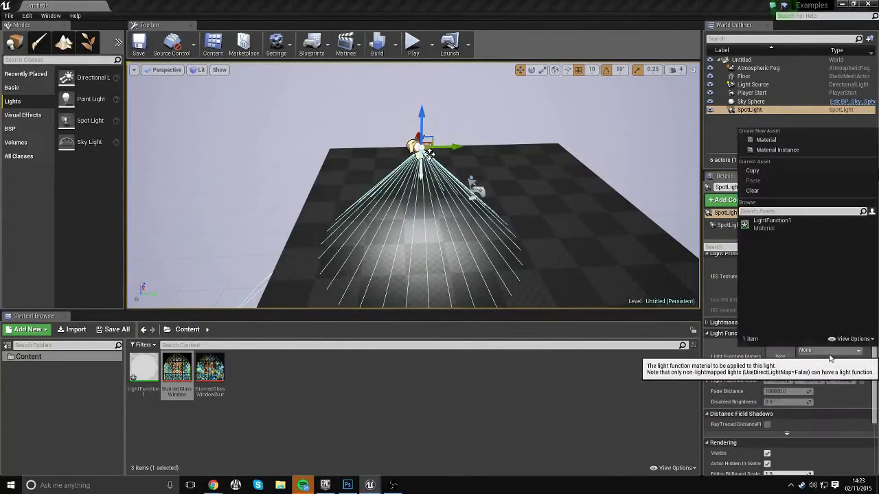
click(762, 219)
key(w)
right_drag(522, 206, 511, 276)
key(s)
drag(875, 357, 873, 266)
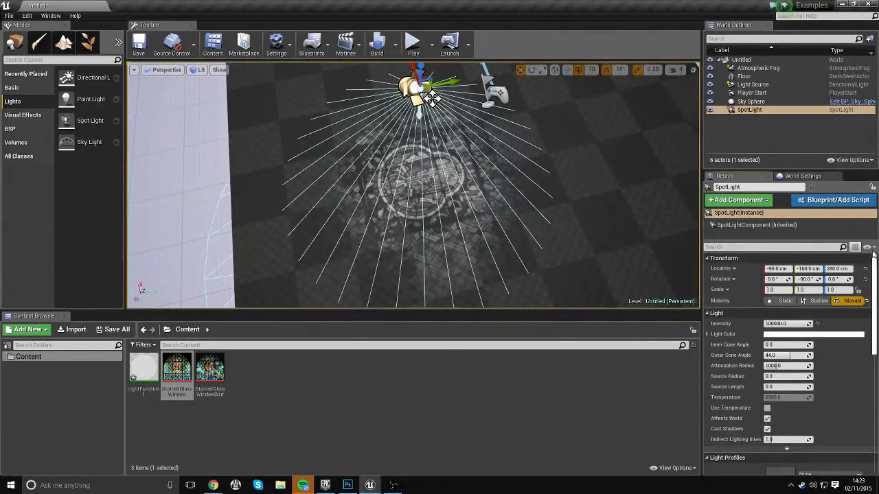
Set the spot light's Light Color to bright magenta (hex FF18E000) and inspect the tinted projection on the floor.
click(809, 335)
drag(720, 326, 749, 311)
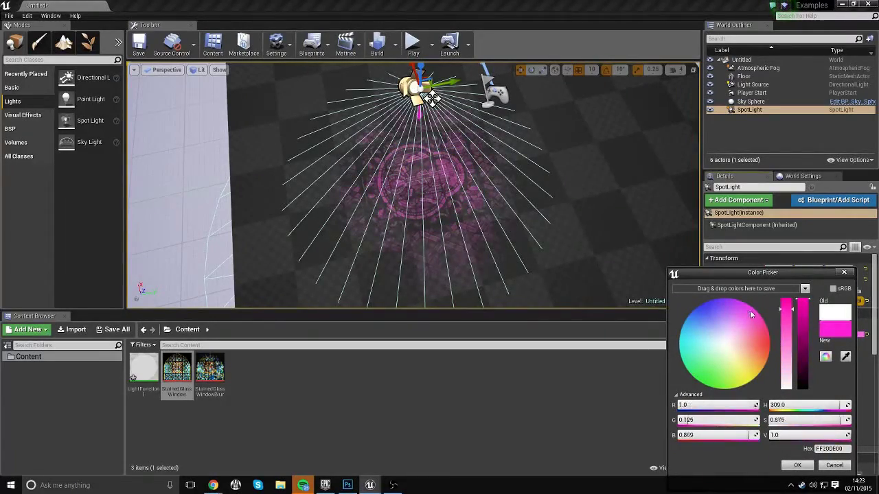
key(w)
right_drag(590, 230, 592, 210)
key(w)
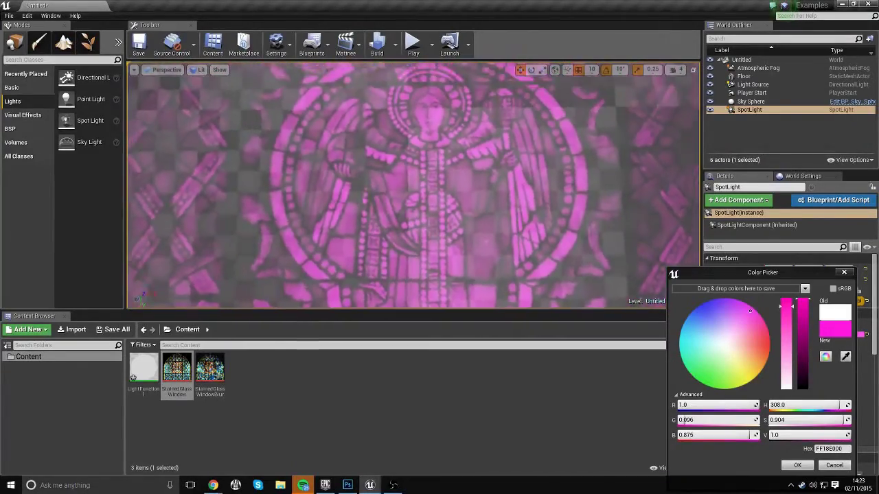
right_drag(414, 185, 425, 137)
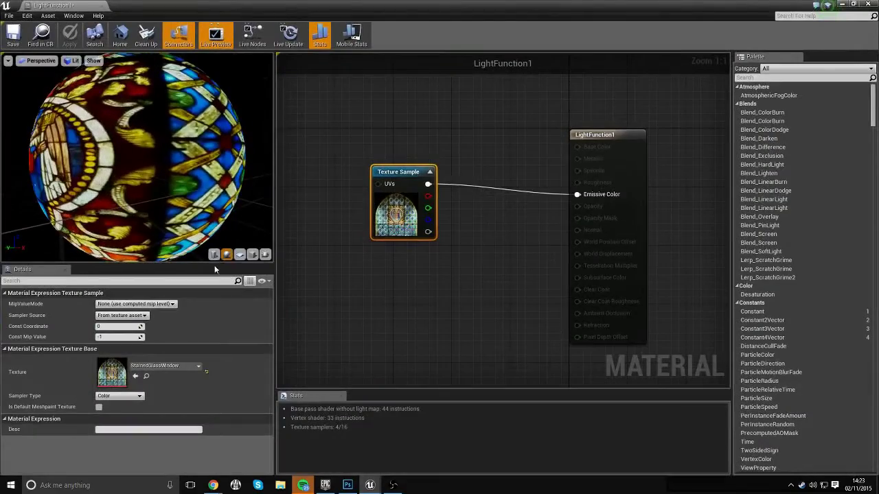
Switch the LightFunction1 material preview to a flat plane and orient it to show the stained-glass window.
click(239, 255)
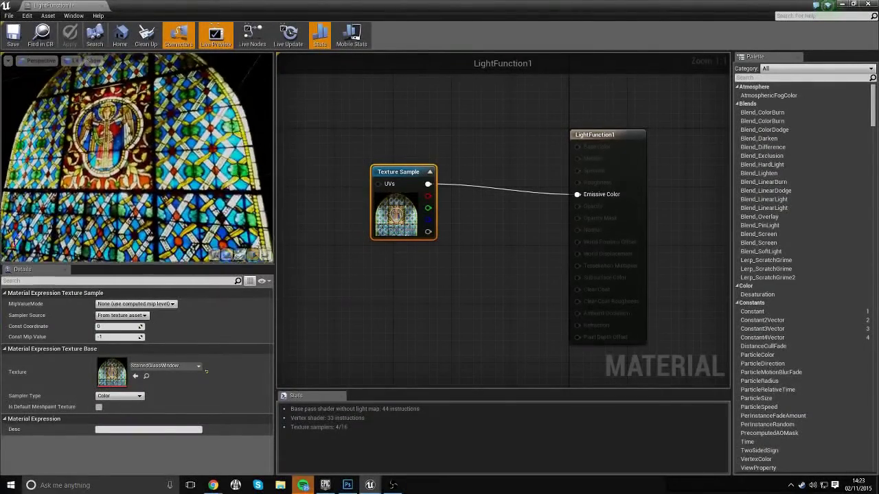
drag(158, 165, 192, 168)
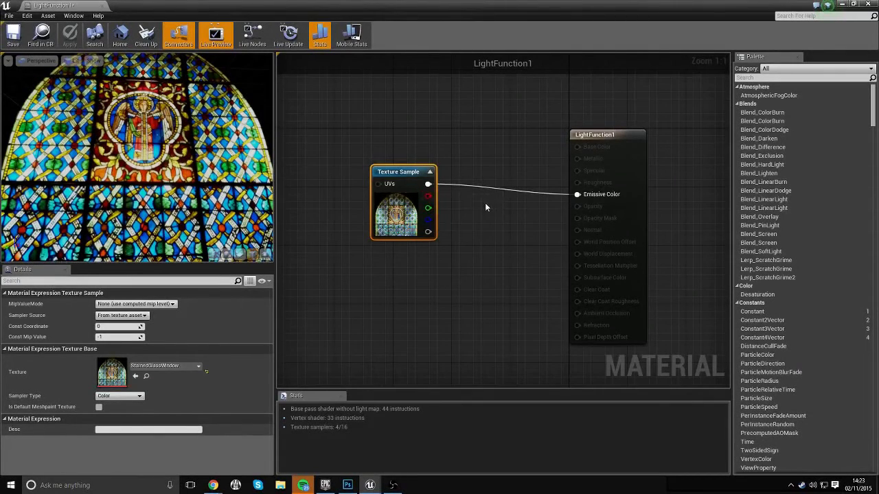
right_drag(485, 206, 519, 213)
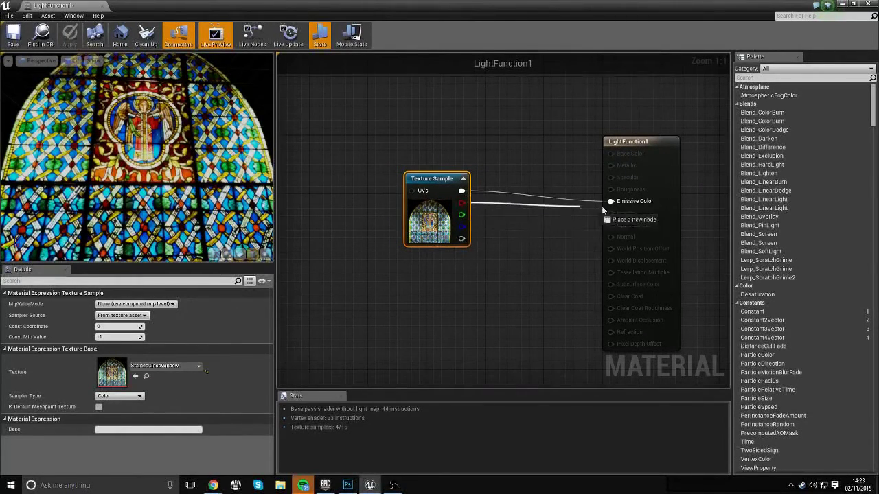
Connect the Texture Sample's red output to Emissive Color in LightFunction1, apply the change and return to the level editor.
drag(616, 204, 617, 203)
click(516, 219)
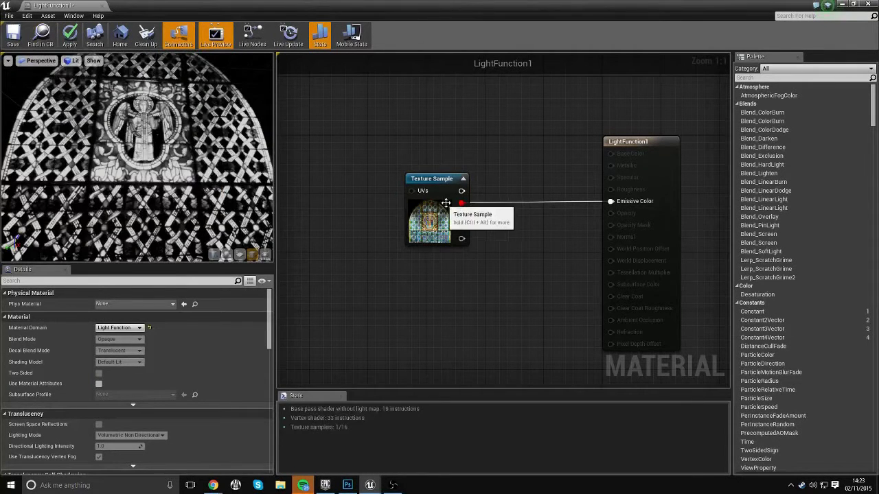
drag(461, 203, 612, 202)
click(71, 37)
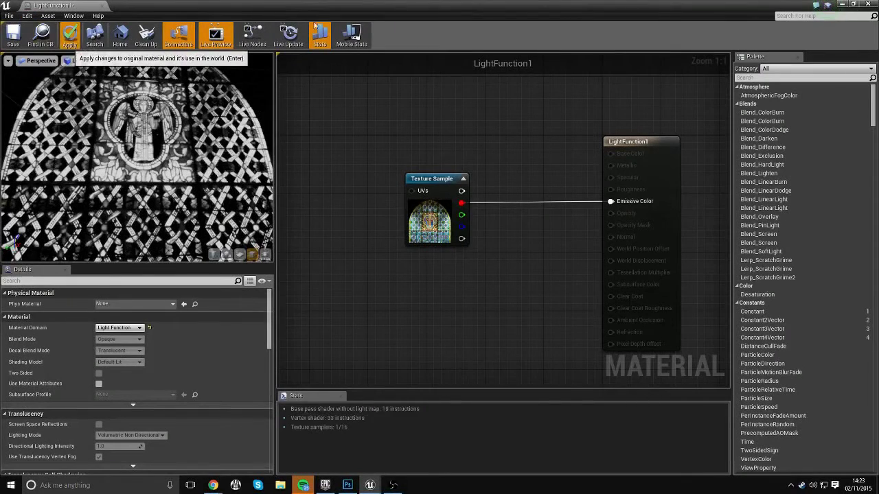
drag(303, 5, 303, 0)
click(274, 376)
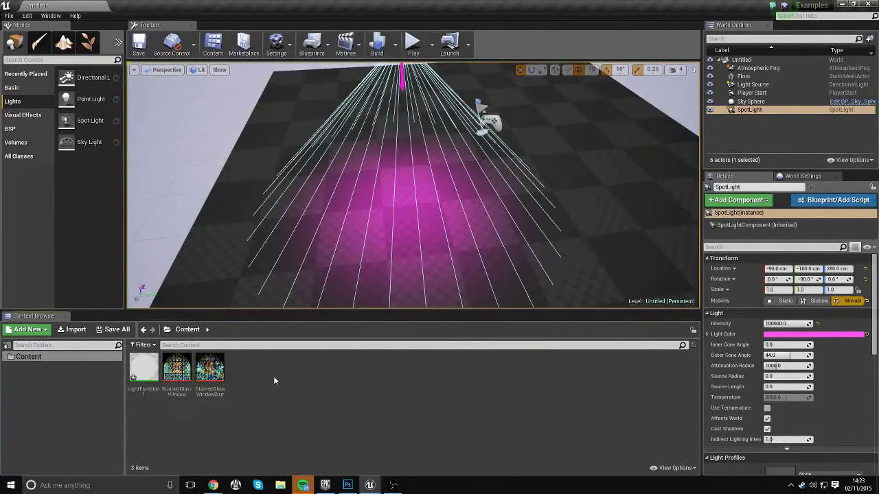
Save the LightFunction1 material and duplicate it to make a second light function material with the default name.
click(142, 372)
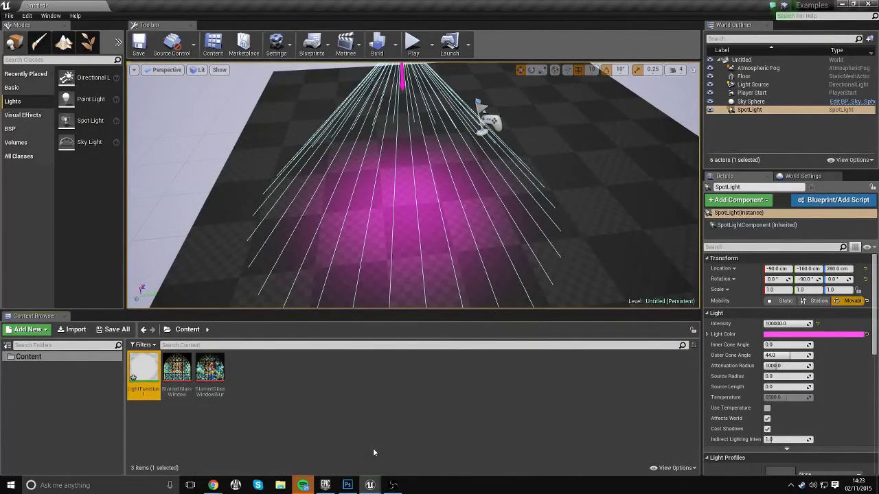
right_click(135, 374)
click(166, 251)
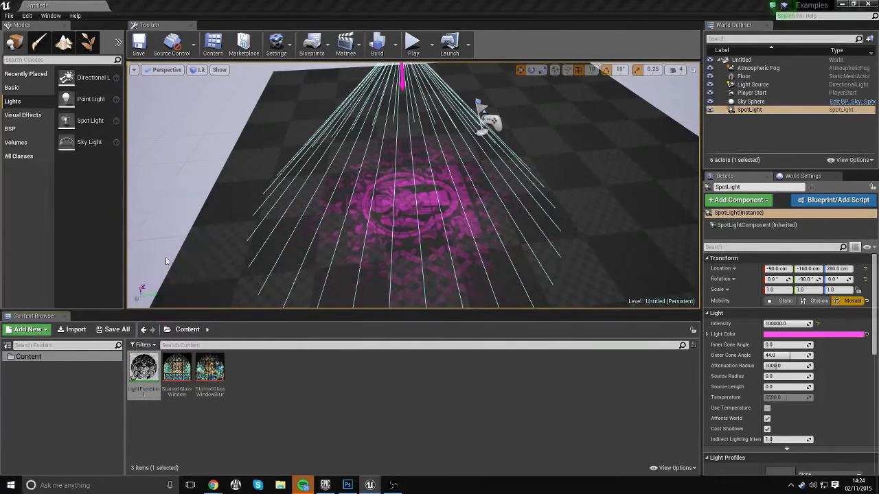
right_click(143, 370)
click(182, 239)
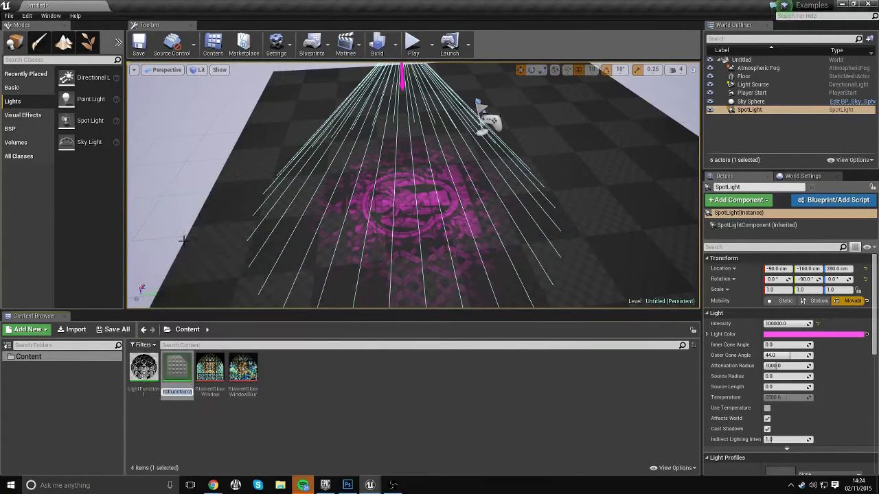
click(313, 405)
Save the LightFunction2 material and duplicate it to make a third light function material.
right_click(181, 377)
click(217, 245)
key(Escape)
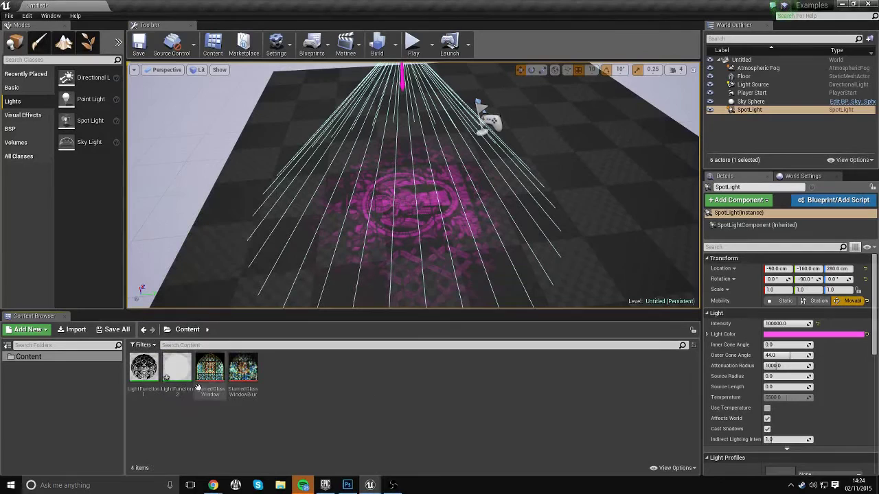
right_click(177, 370)
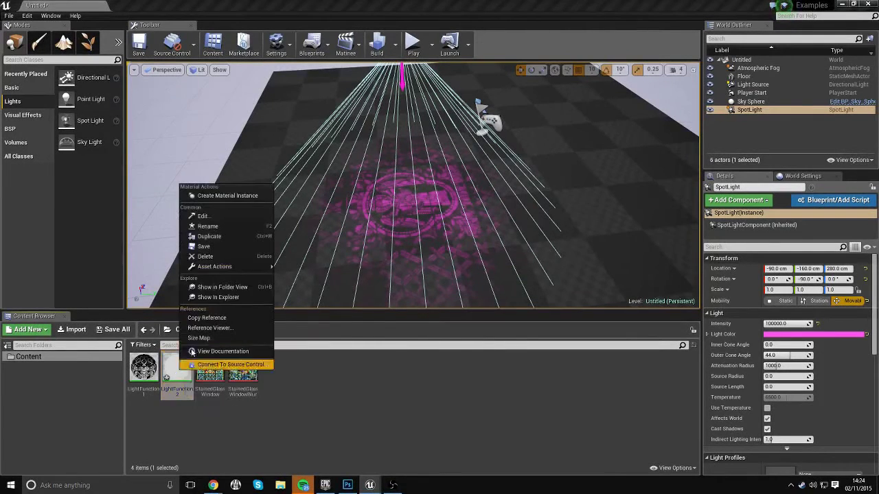
click(213, 238)
click(175, 369)
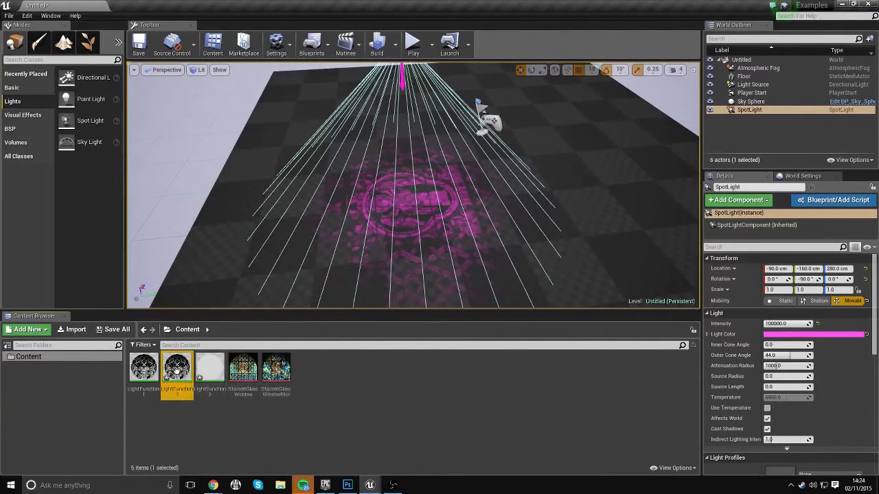
right_click(167, 368)
click(218, 238)
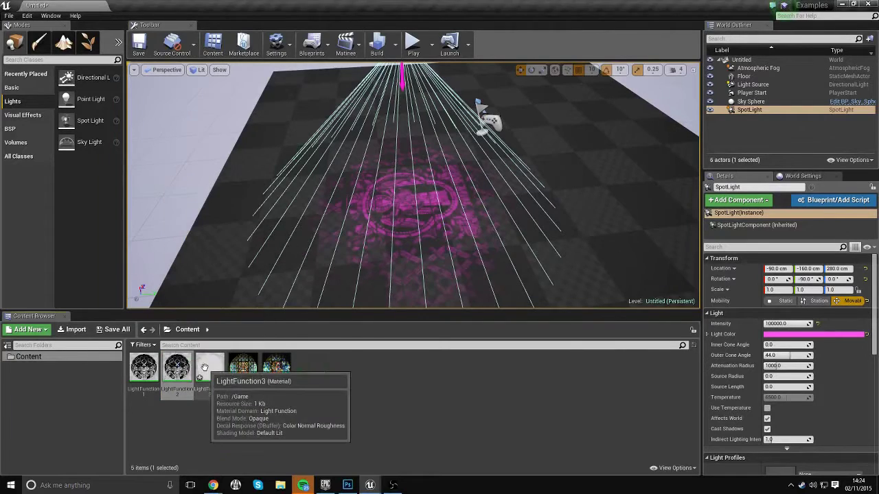
Duplicate LightFunction3 once more and delete that extra copy.
right_click(208, 371)
click(308, 369)
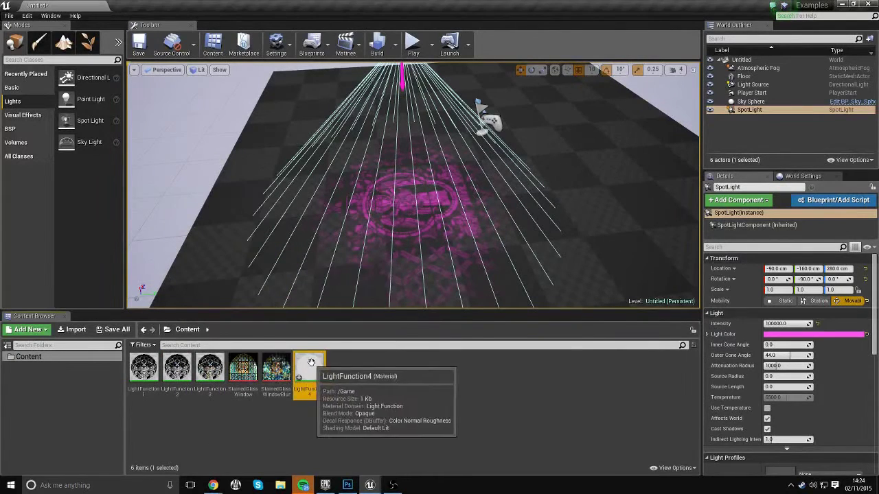
key(Delete)
click(402, 388)
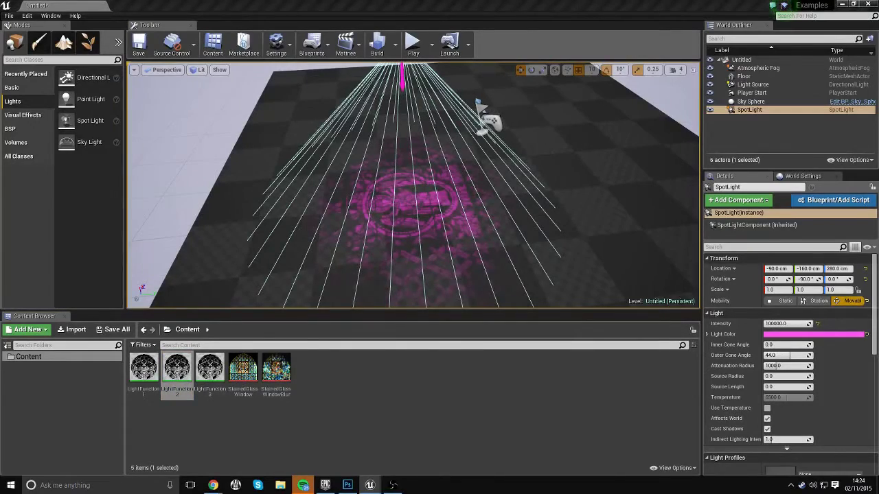
Connect the Texture Sample's green output to Emissive Color in LightFunction2, then apply and save the material.
double_click(177, 368)
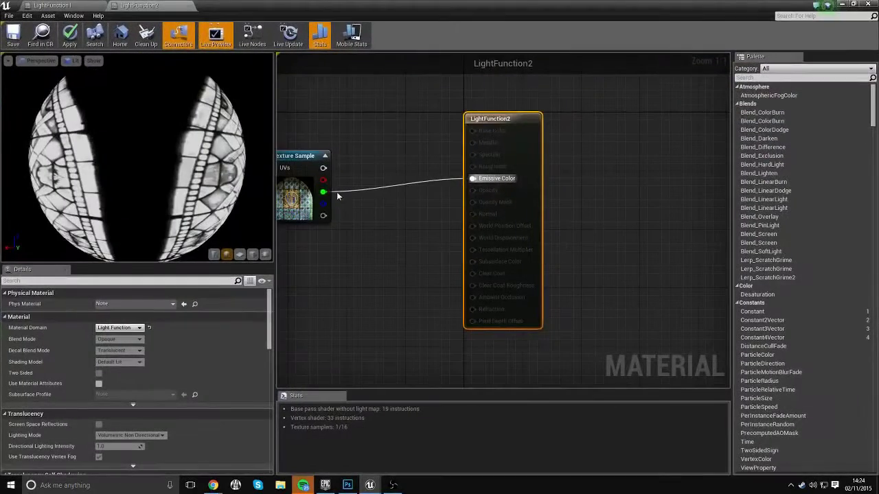
click(329, 196)
drag(324, 191, 483, 180)
click(69, 34)
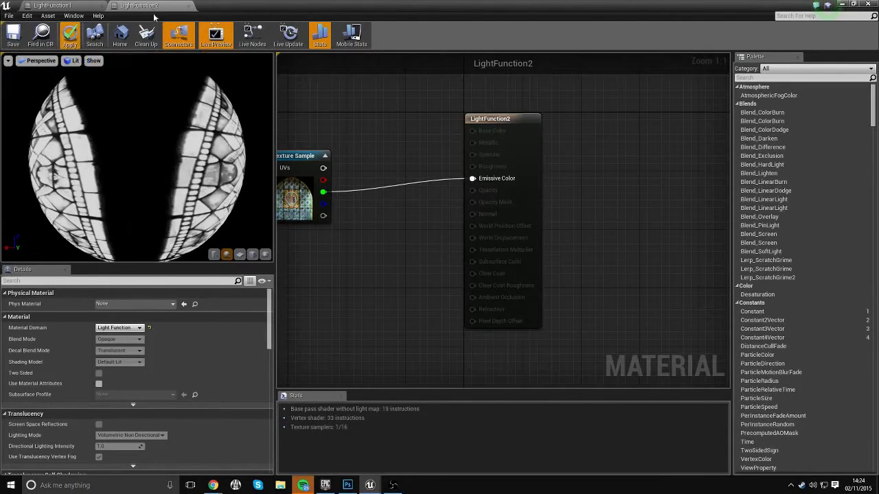
click(10, 33)
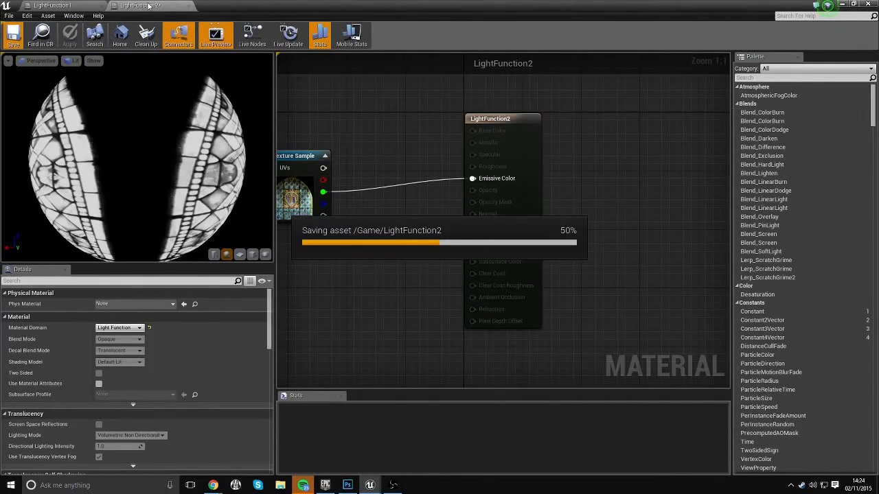
Connect the Texture Sample's green output to Emissive Color in LightFunction3, apply and save it, and return to the level.
drag(230, 6, 661, 90)
mouse_move(210, 377)
mouse_down()
mouse_move(573, 173)
mouse_move(204, 368)
mouse_up()
double_click(205, 368)
drag(723, 87, 555, 33)
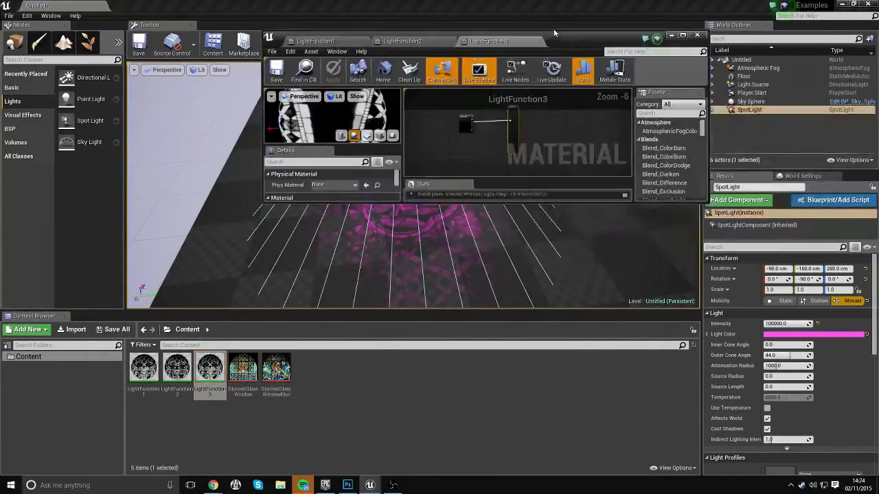
double_click(555, 33)
scroll(496, 270, up, 6)
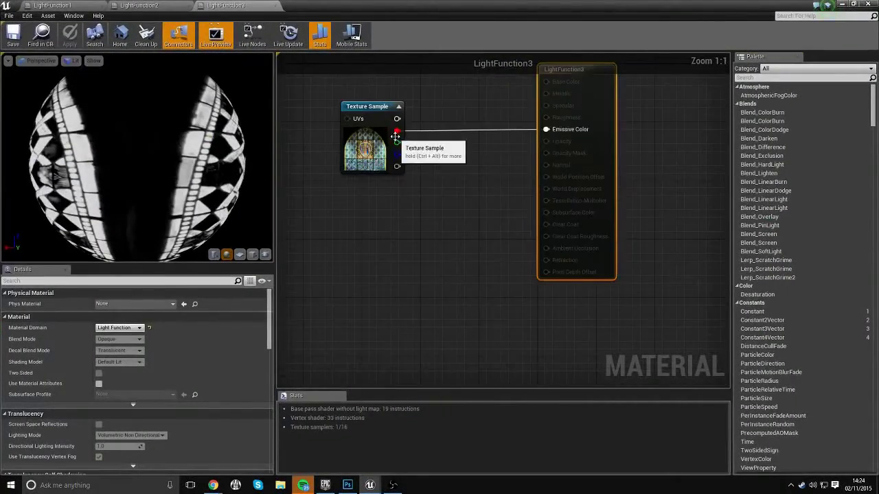
drag(397, 141, 553, 130)
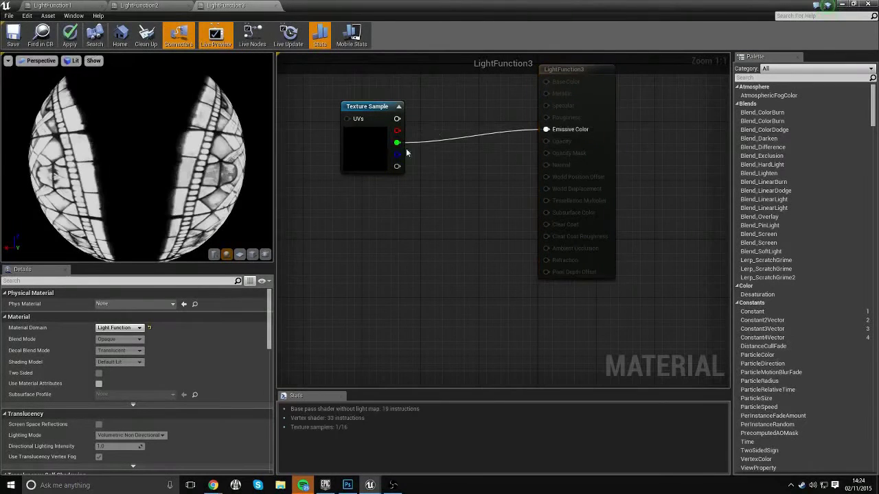
click(94, 36)
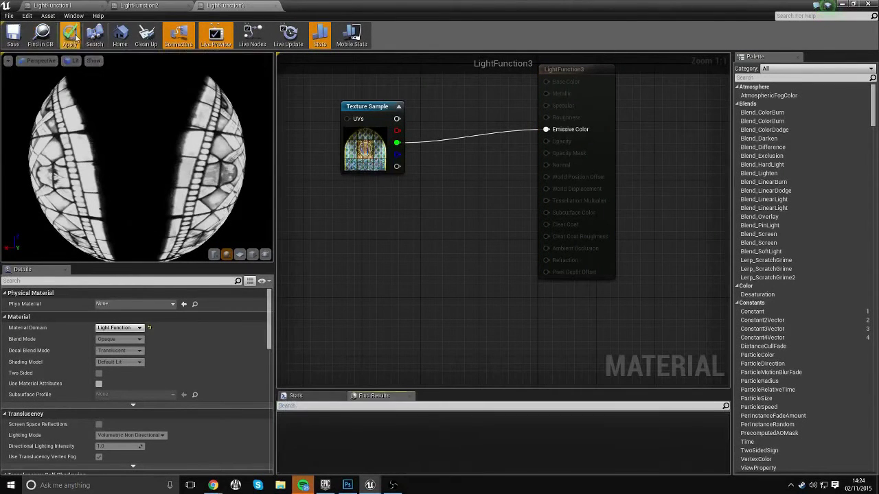
click(69, 36)
key(ctrl+s)
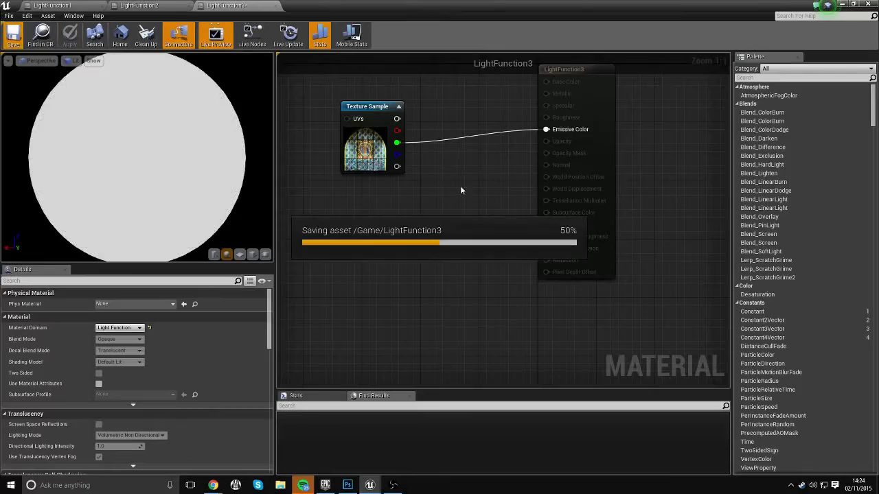
click(842, 4)
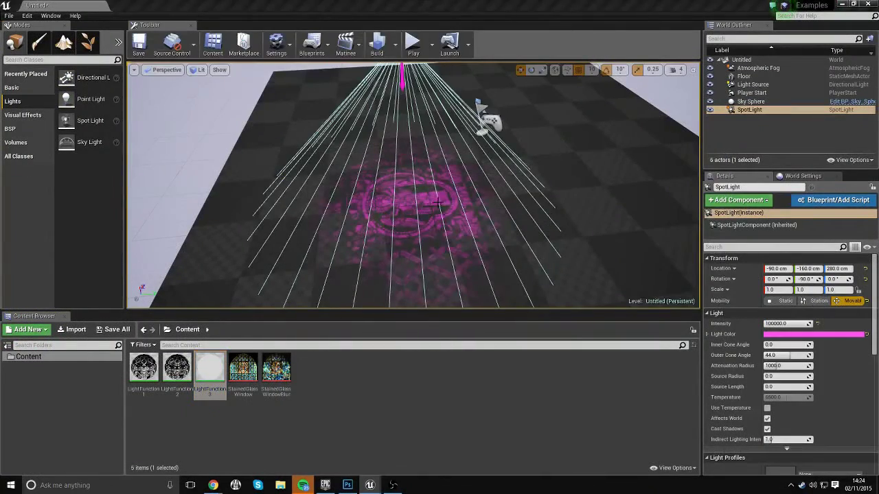
Set the spot light's Light Color to pure red with R 1.0, G 0.0 and B 0.0.
mouse_move(434, 141)
right_down()
mouse_move(429, 82)
mouse_move(435, 141)
right_up()
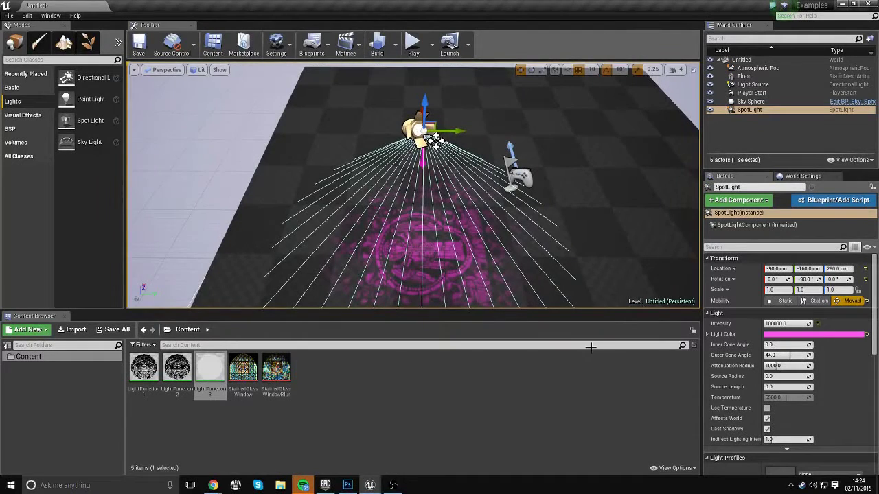
scroll(763, 333, down, 2)
click(789, 292)
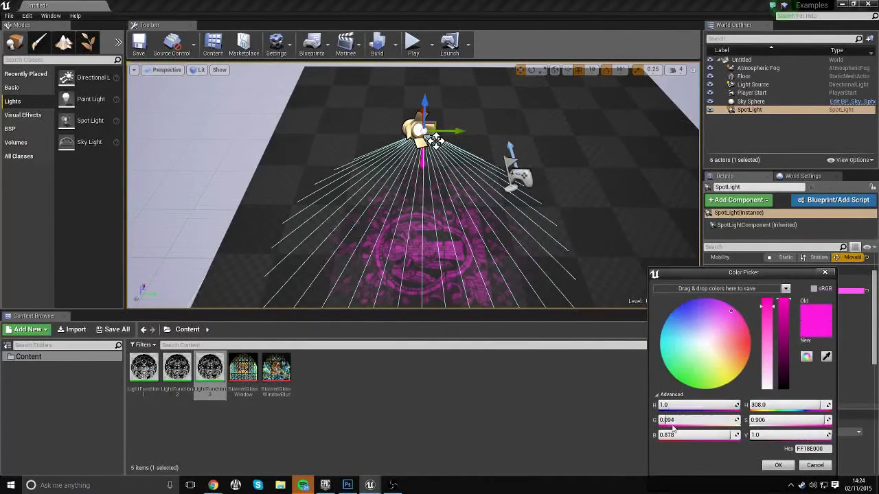
drag(717, 432, 714, 434)
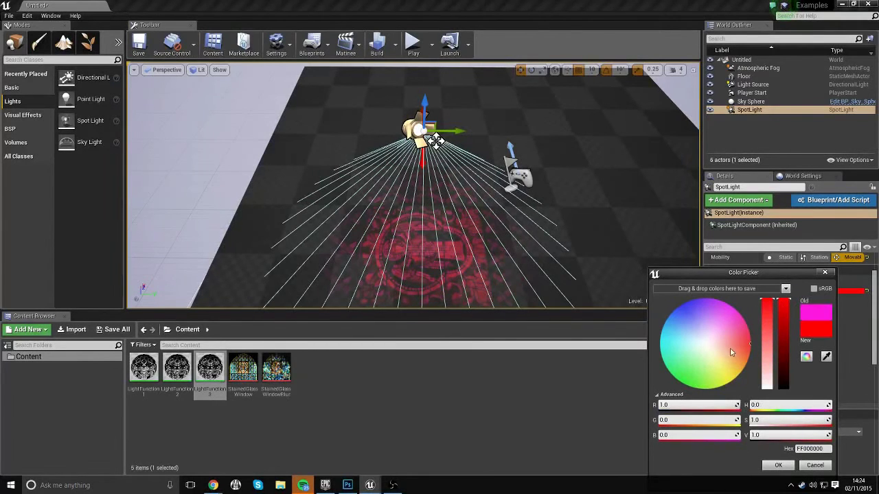
click(777, 465)
Duplicate the red spot light, offset the copy slightly to about X -80, Y -150, Z 280 cm, and keep the copy selected.
scroll(809, 355, down, 5)
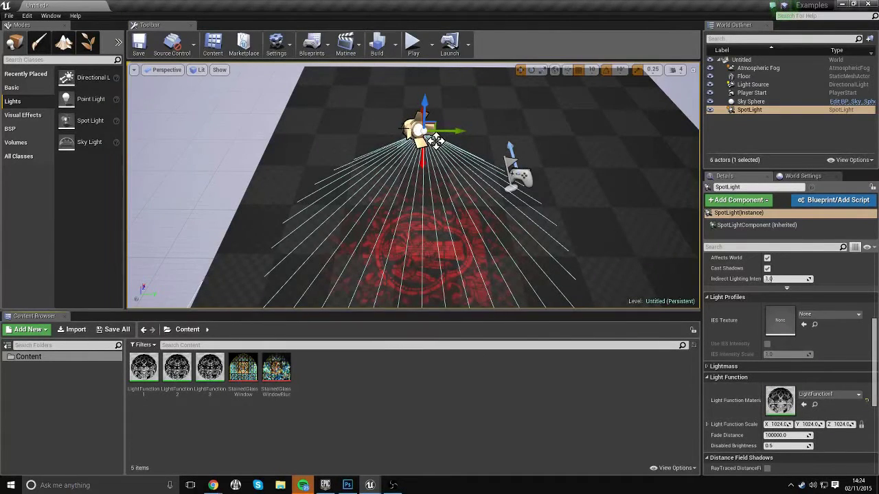
alt+drag(435, 141, 446, 132)
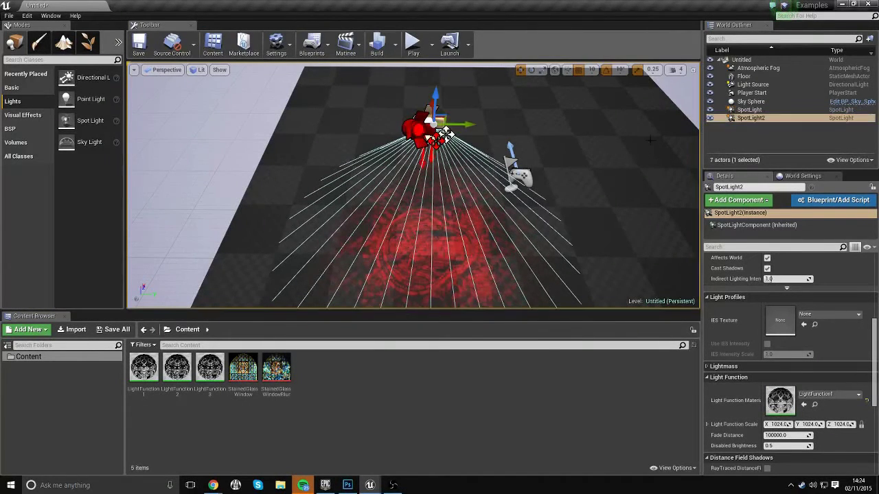
scroll(821, 285, up, 6)
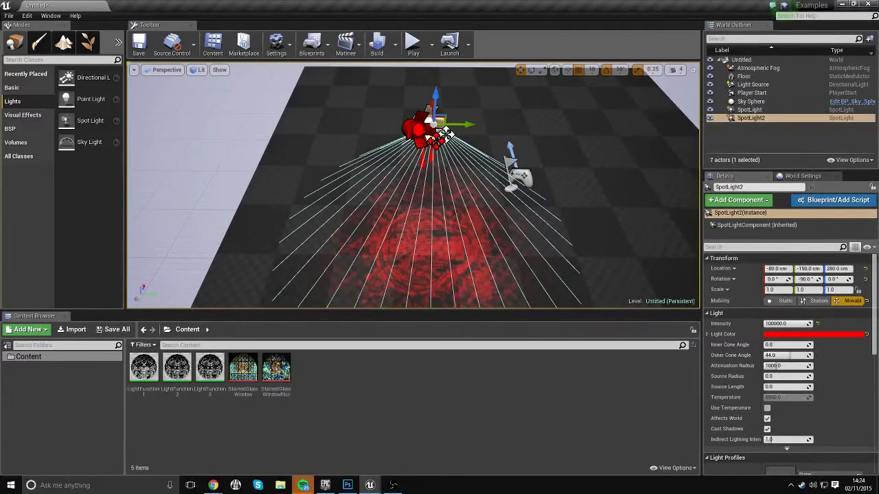
click(432, 128)
click(438, 122)
click(418, 127)
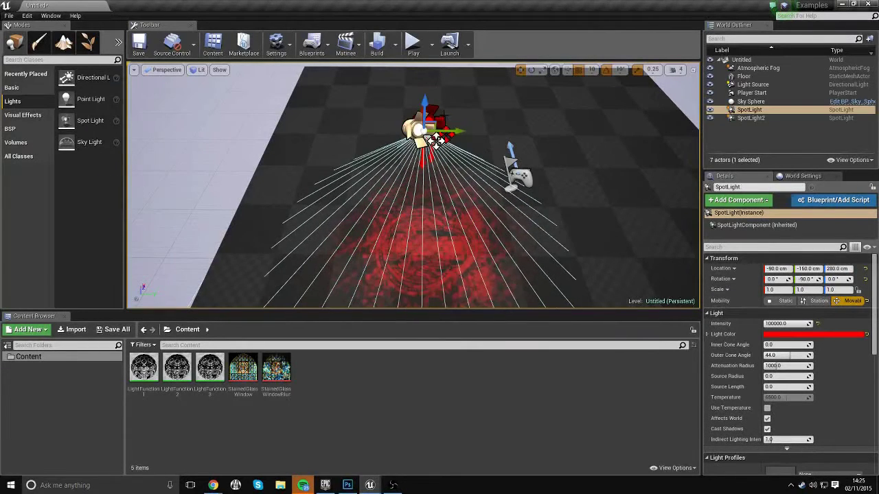
click(445, 115)
click(435, 117)
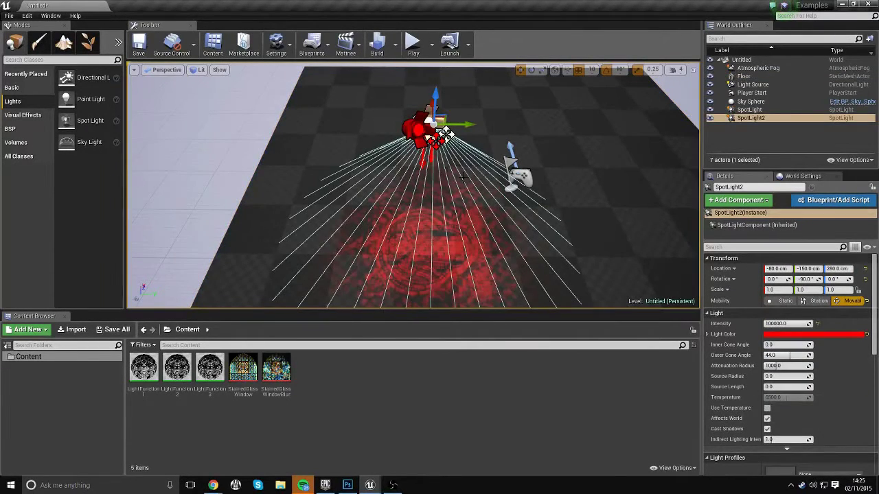
Move the duplicated spot light SpotLight2 to X -90, Y -160, Z 280 cm to line its projection up with the original light.
click(437, 140)
click(437, 140)
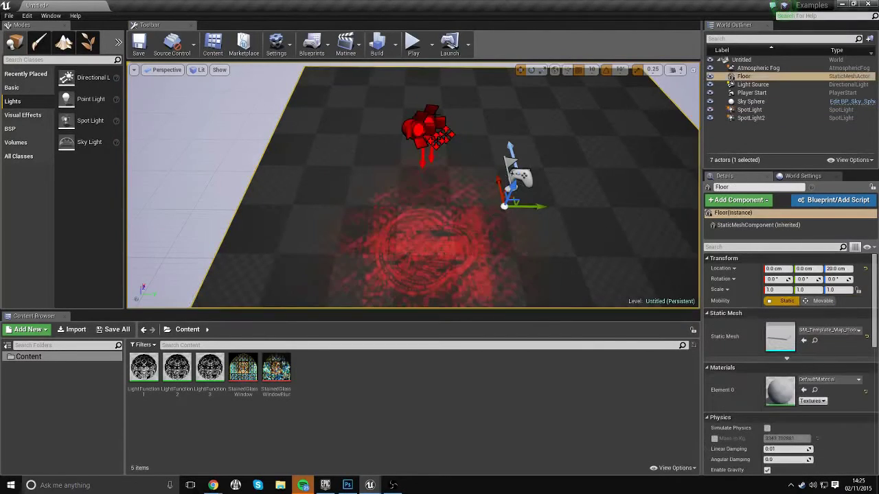
right_drag(437, 140, 371, 137)
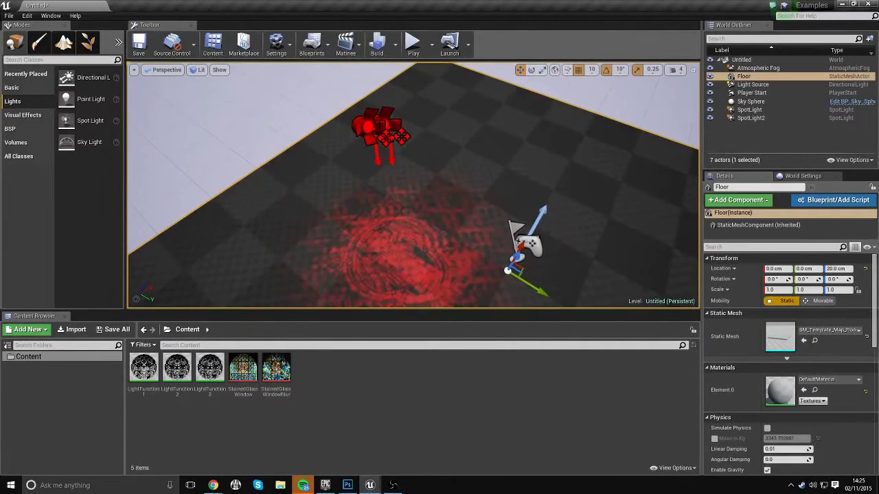
click(387, 118)
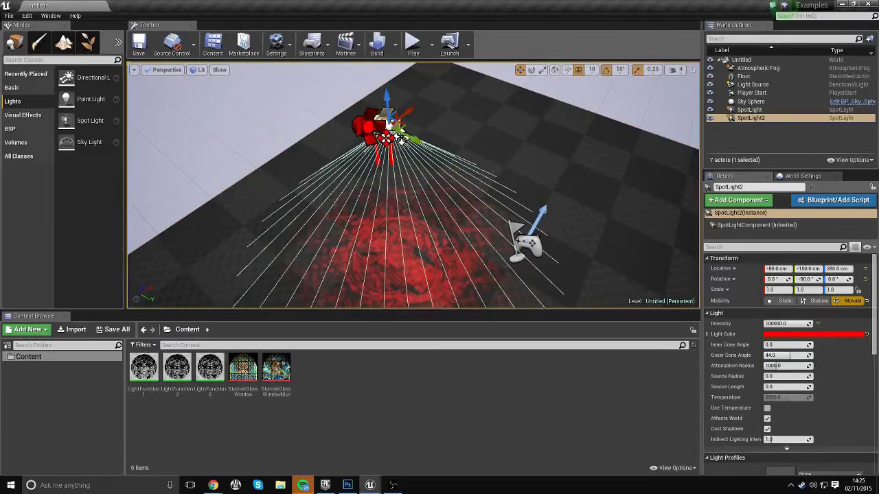
click(385, 142)
click(388, 110)
drag(409, 112, 400, 142)
right_drag(412, 148, 551, 195)
Assign LightFunction2 as SpotLight2's light function material.
scroll(789, 343, down, 6)
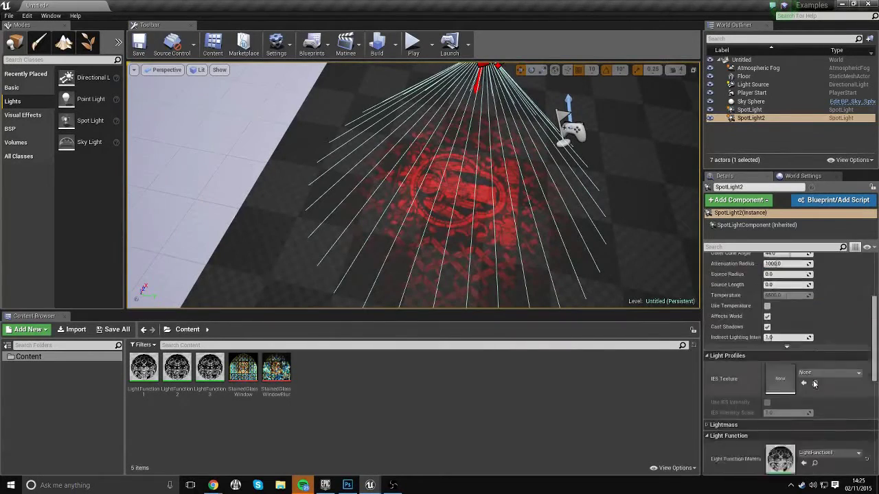
click(831, 366)
click(795, 256)
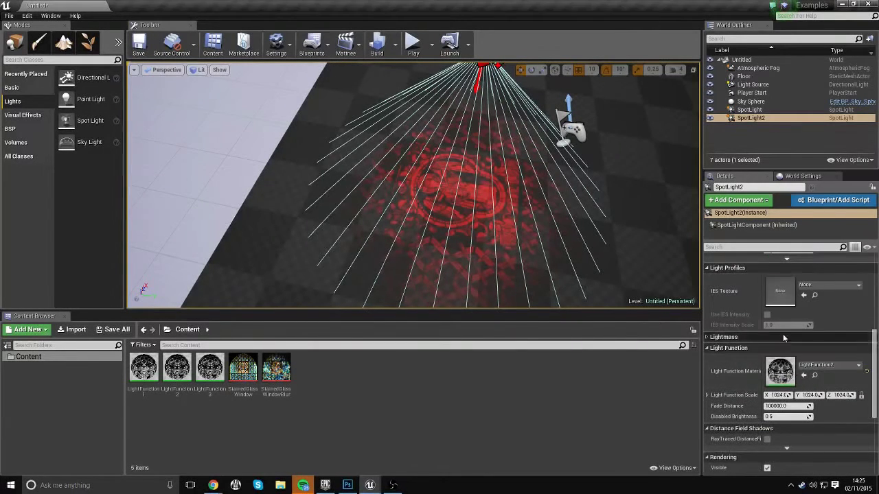
scroll(783, 344, up, 5)
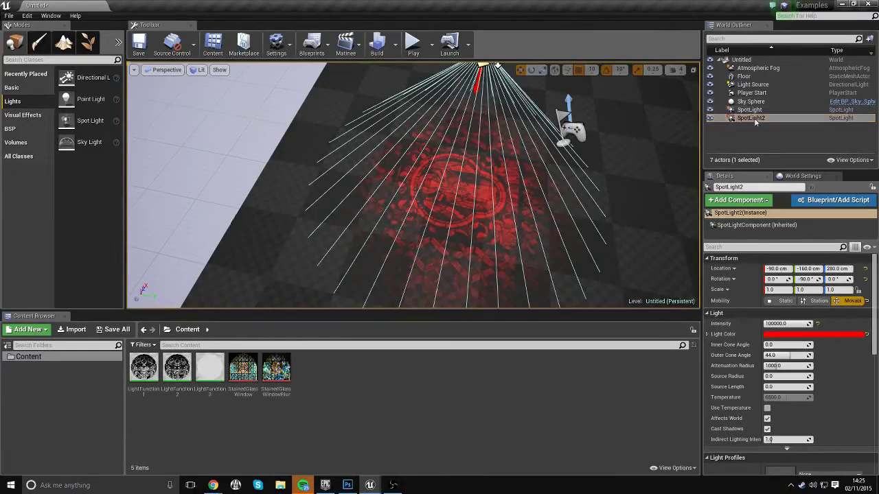
Duplicate SpotLight2 in place to get a third spot light.
key(f)
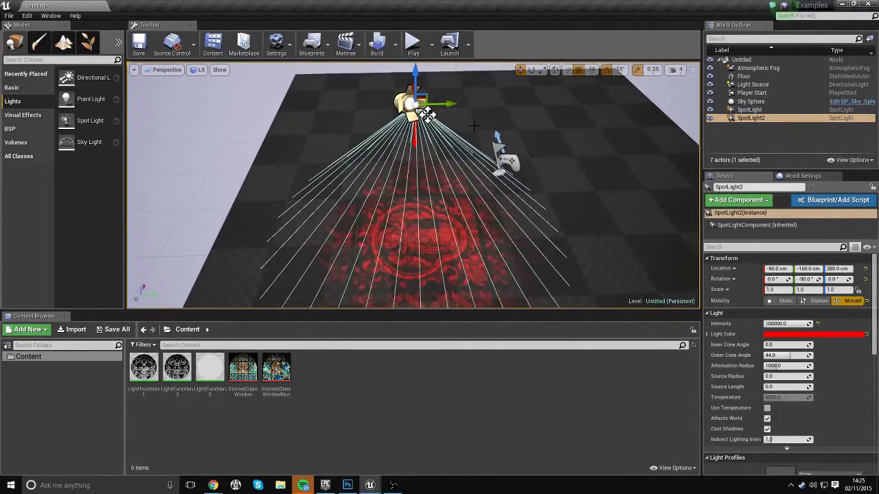
key(ctrl+w)
drag(457, 103, 501, 148)
scroll(501, 148, up, 3)
Set SpotLight2's Light Color to pure green with R 0.0, G 1.0 and B 0.0.
click(767, 118)
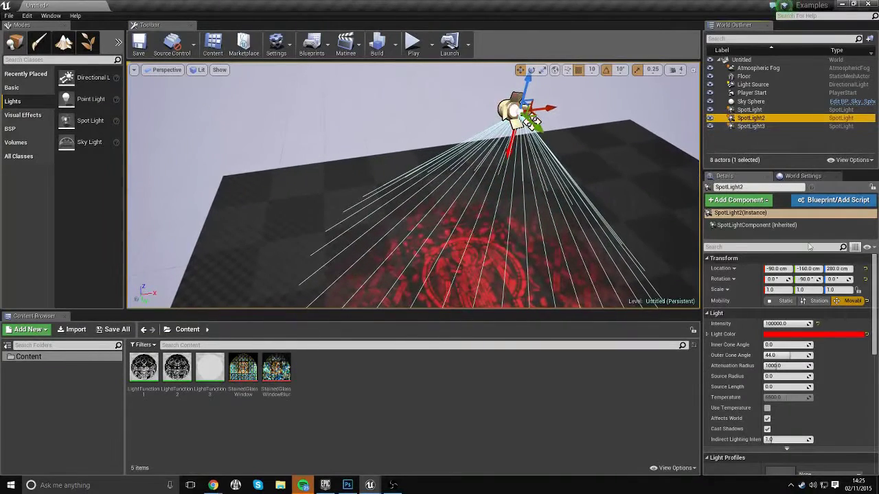
click(835, 335)
drag(755, 416, 714, 405)
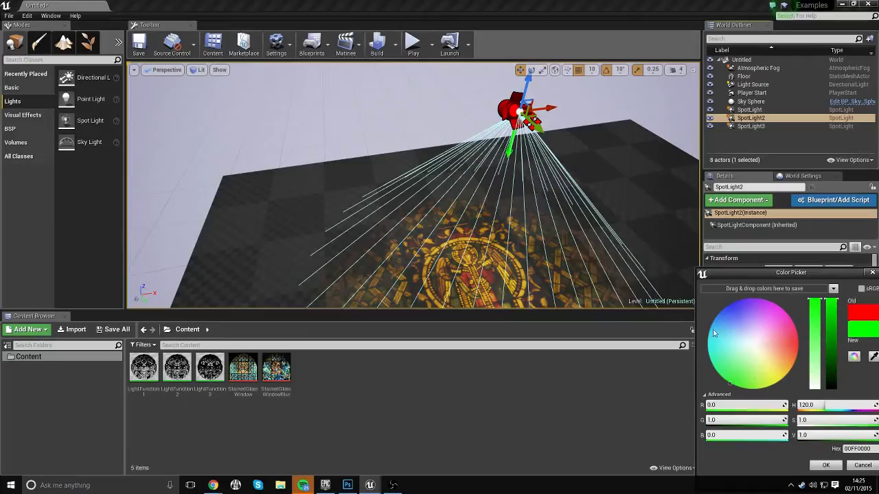
click(829, 467)
Set SpotLight3's Light Color to pure blue with R 0.0, G 0.0 and B 1.0.
right_drag(485, 181, 512, 251)
key(w)
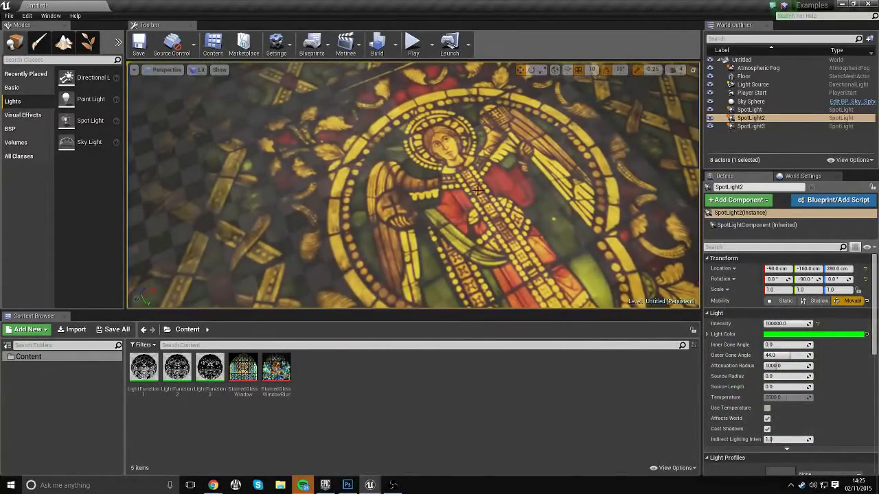
scroll(501, 149, down, 10)
scroll(828, 386, down, 5)
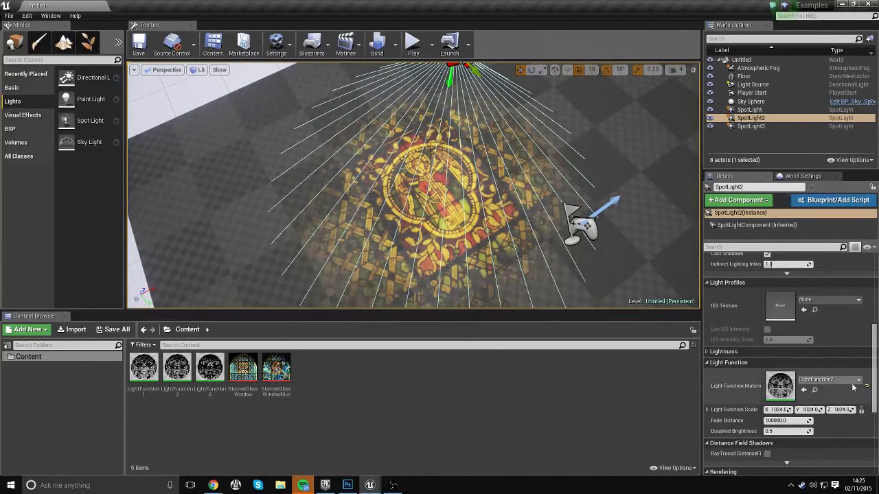
click(748, 128)
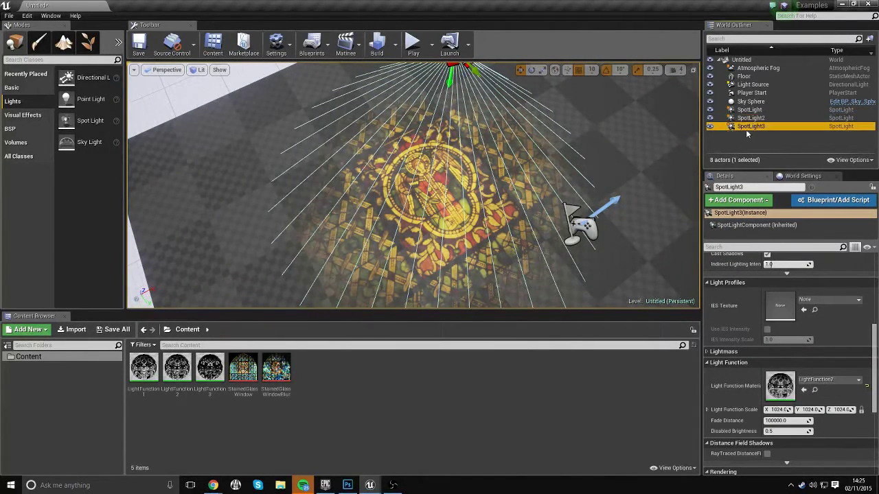
click(821, 335)
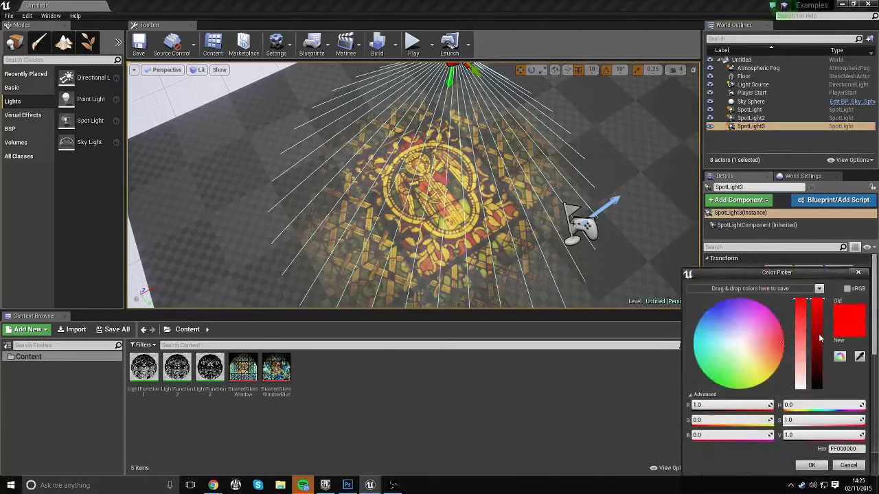
drag(700, 435, 769, 435)
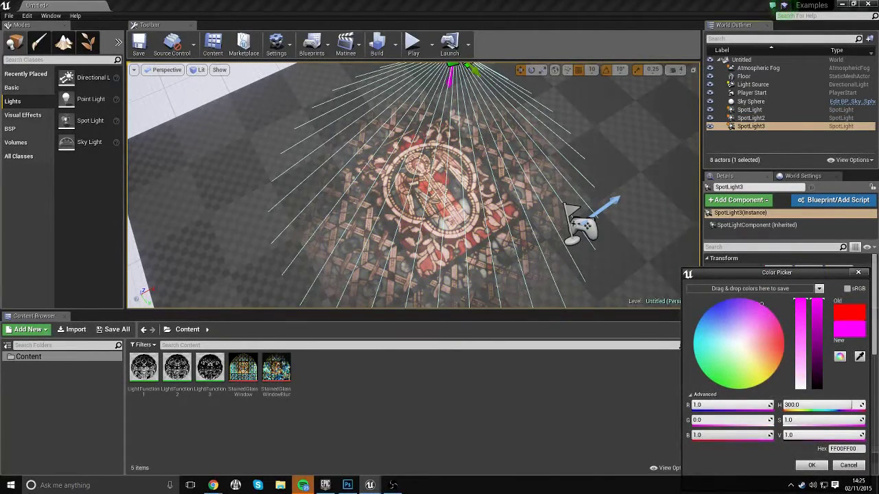
drag(714, 412, 693, 412)
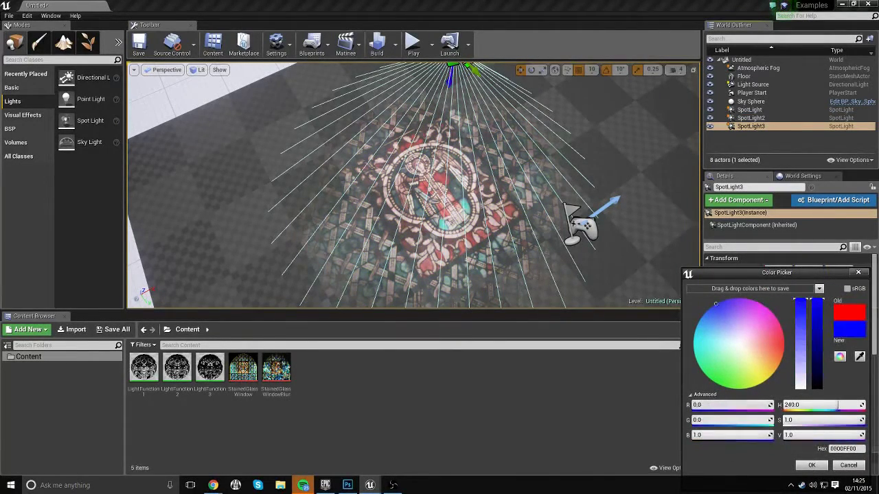
click(810, 466)
Assign LightFunction3 as SpotLight3's light function material.
scroll(849, 391, down, 6)
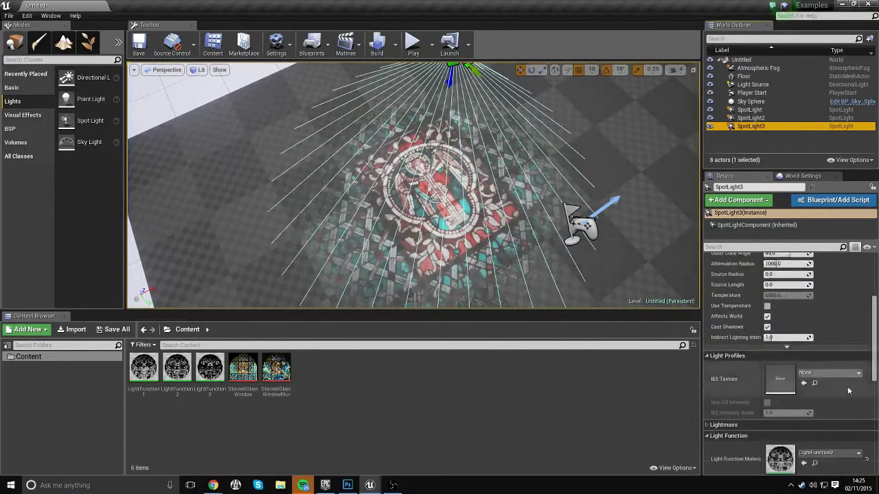
scroll(848, 390, down, 2)
click(830, 380)
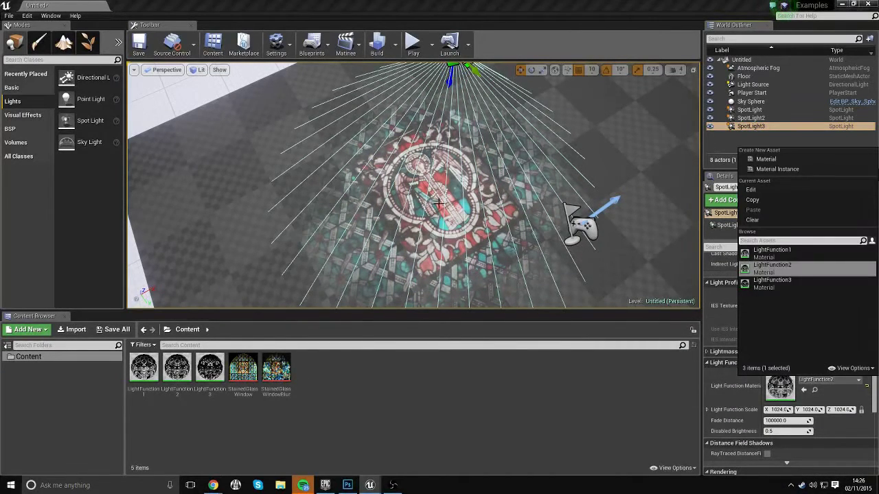
click(796, 287)
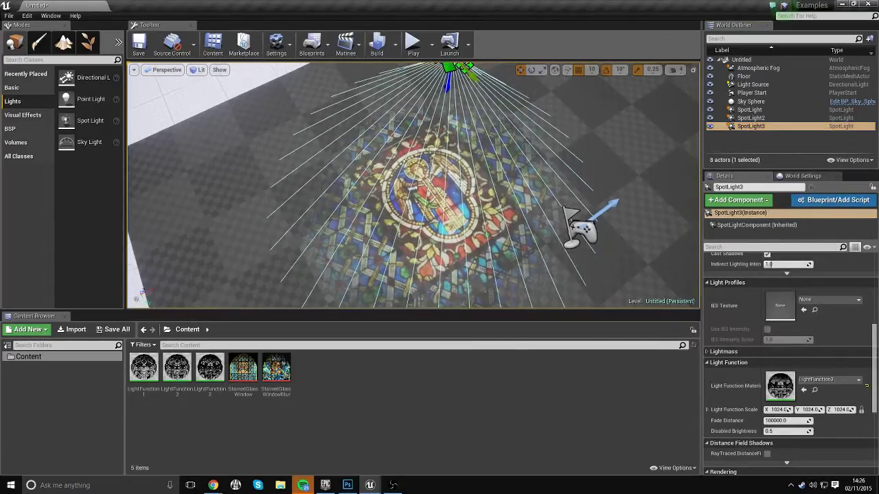
Select SpotLight, SpotLight2 and SpotLight3 together and try moving them as a group above the floor.
right_drag(413, 185, 534, 146)
key(w)
key(s)
shift+click(747, 109)
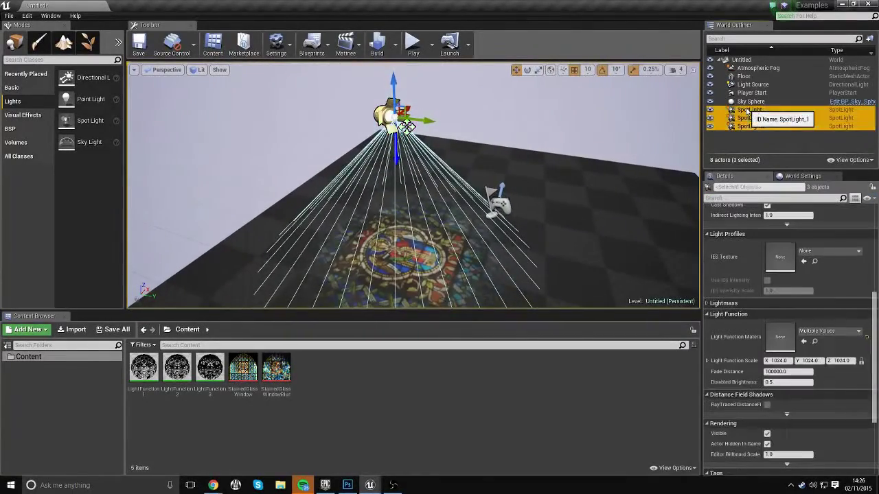
scroll(428, 116, down, 3)
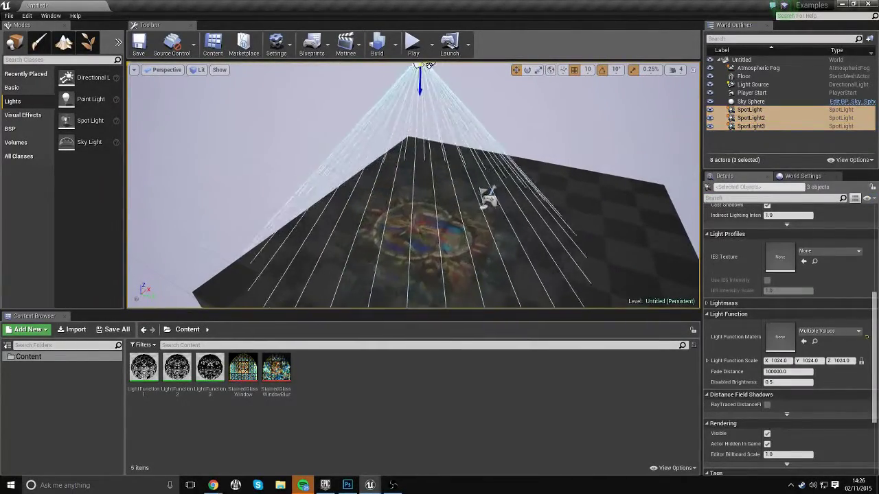
key(w)
right_drag(427, 130, 413, 199)
key(s)
key(f)
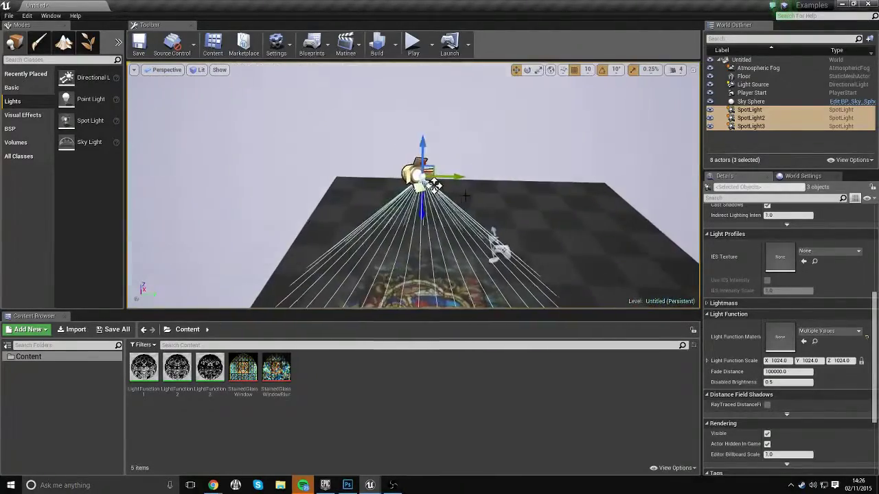
Shift and tilt the three selected spot lights as a group so the stained-glass pattern falls across the floor at an angle, then deselect them.
drag(438, 185, 435, 184)
right_drag(435, 184, 462, 148)
key(w)
drag(463, 147, 509, 150)
right_drag(509, 150, 489, 103)
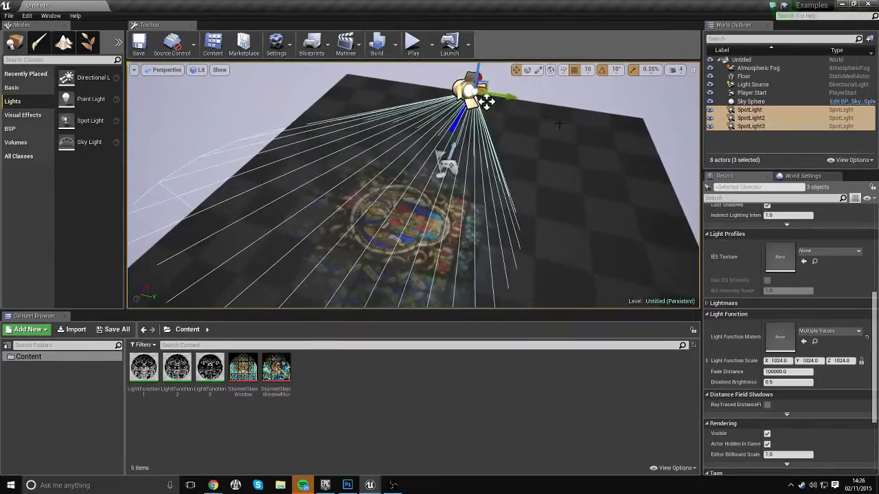
key(e)
drag(483, 100, 489, 108)
right_drag(516, 172, 493, 174)
mouse_move(493, 174)
mouse_down()
mouse_move(473, 169)
mouse_move(492, 174)
mouse_up()
click(257, 143)
right_drag(257, 143, 291, 102)
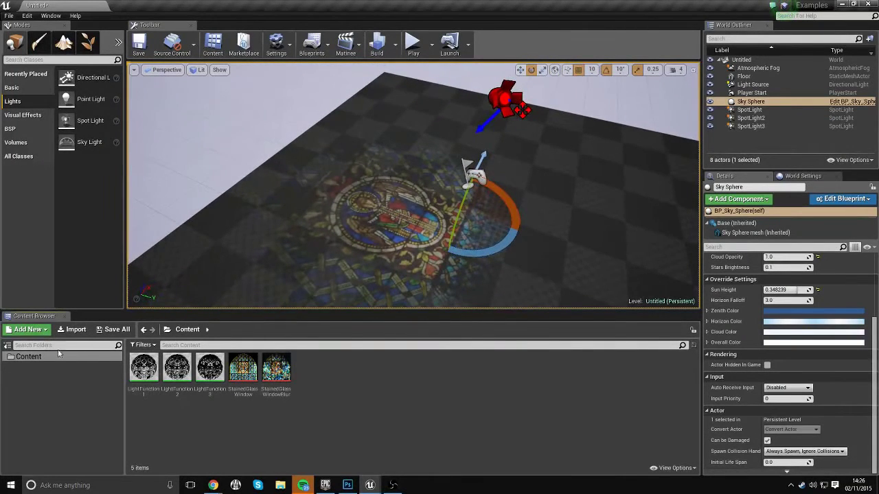
Create a Blueprint class with Actor as parent, name it StainedGlass, and open it for editing.
click(759, 109)
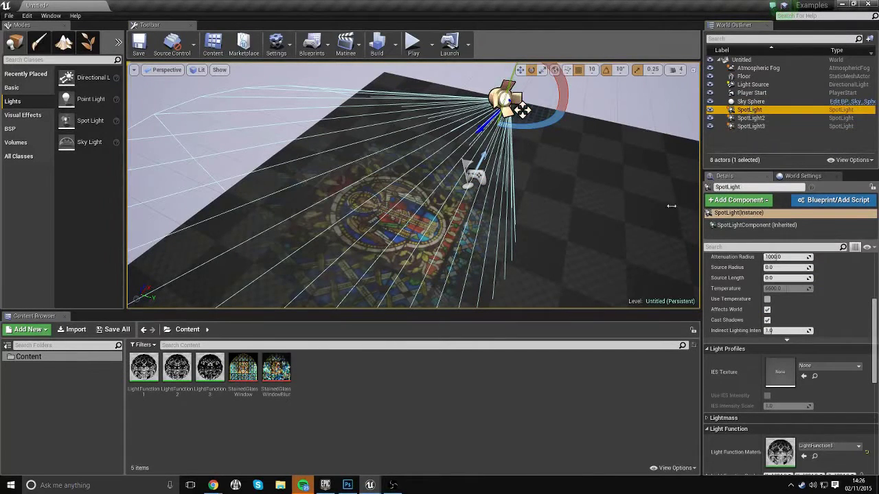
right_click(386, 131)
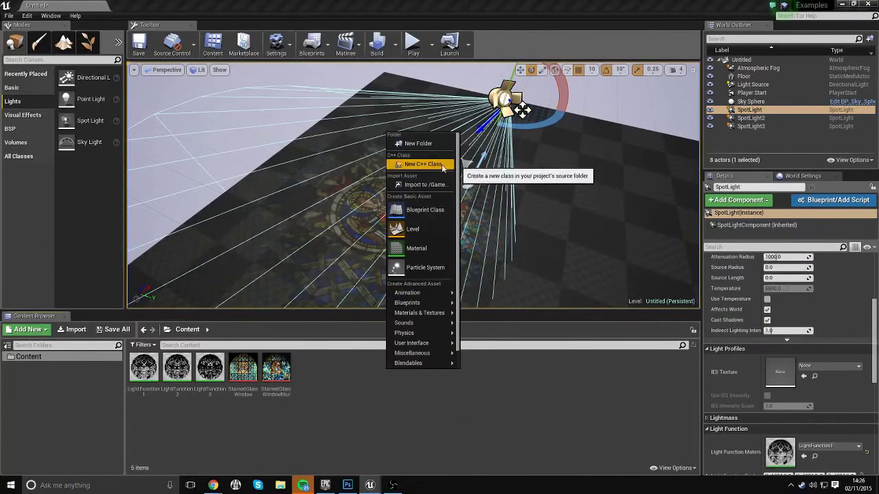
click(417, 208)
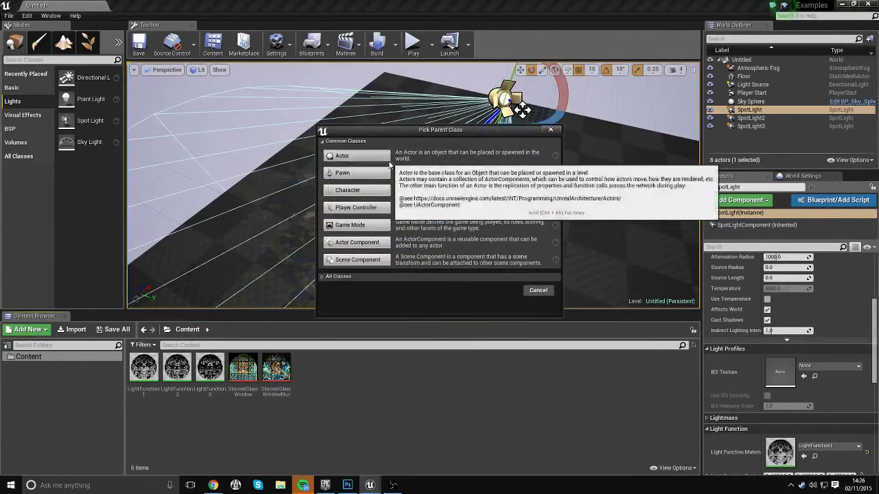
click(357, 156)
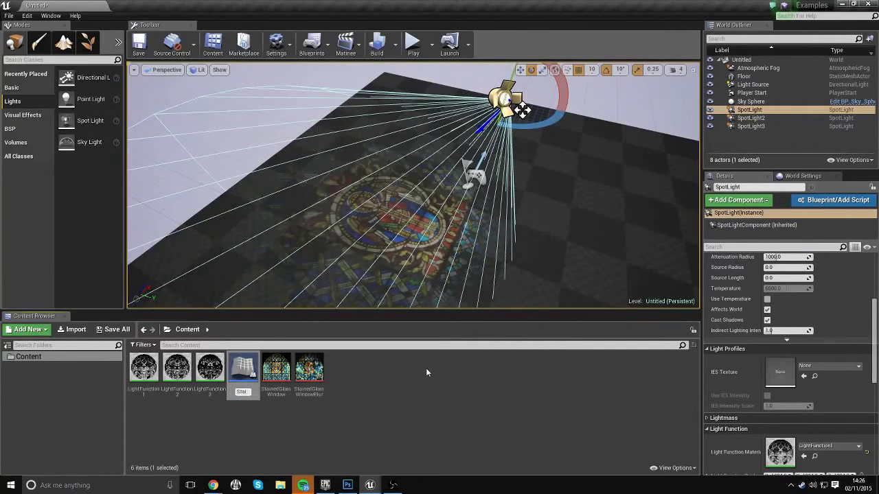
text(ass)
key(Return)
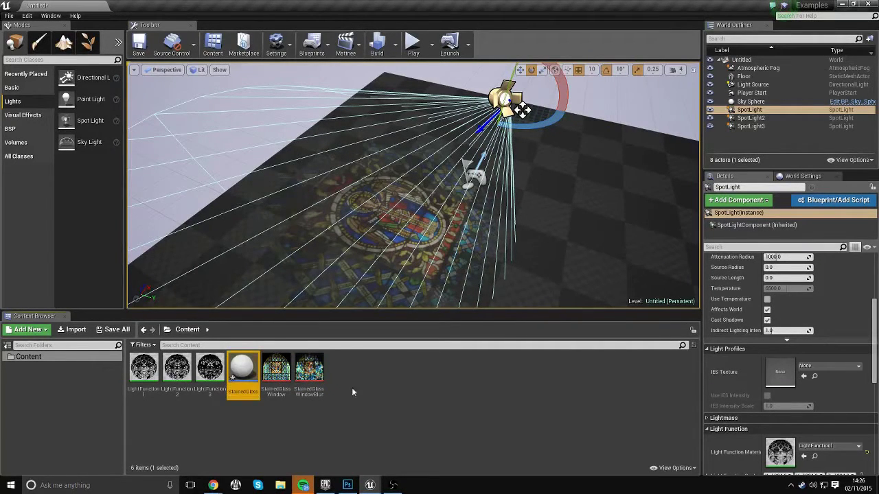
double_click(243, 368)
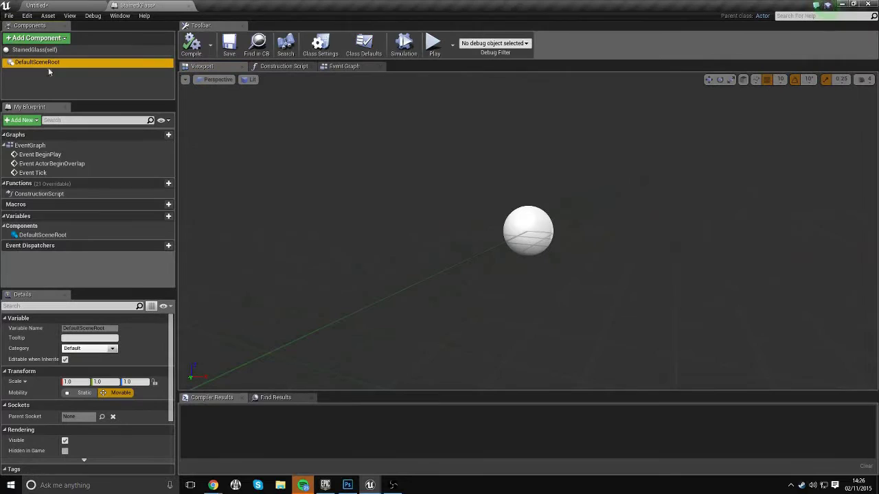
Add three Spot Light components to the StainedGlass blueprint.
click(38, 37)
text(spot)
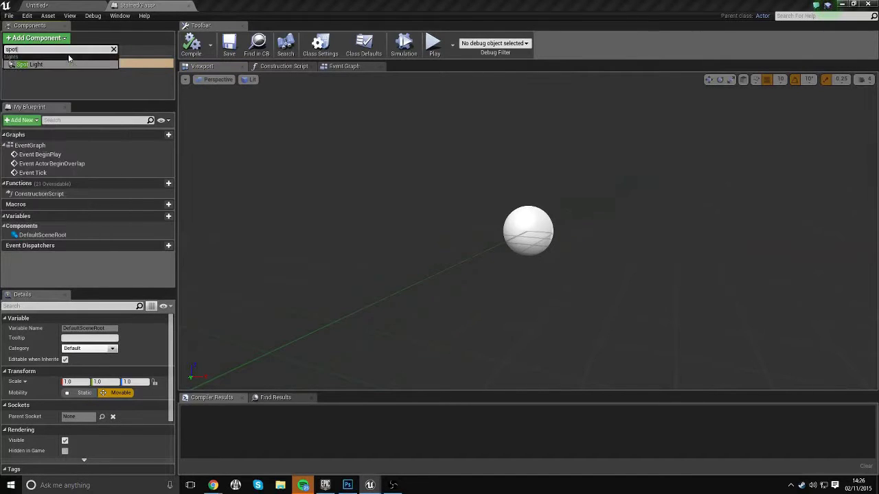
click(34, 64)
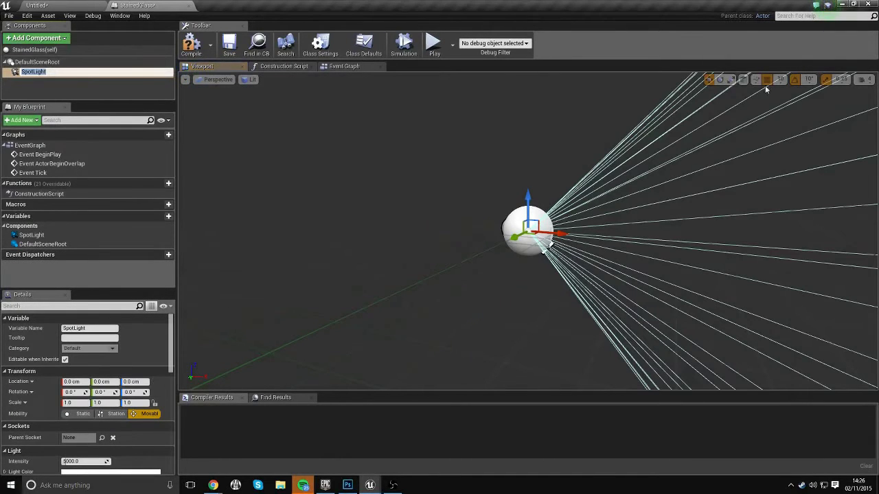
key(Delete)
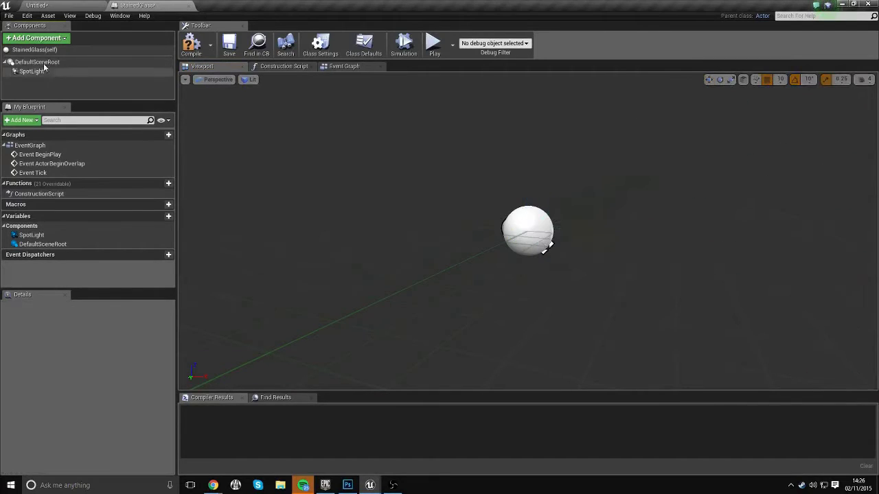
click(52, 38)
text(spo)
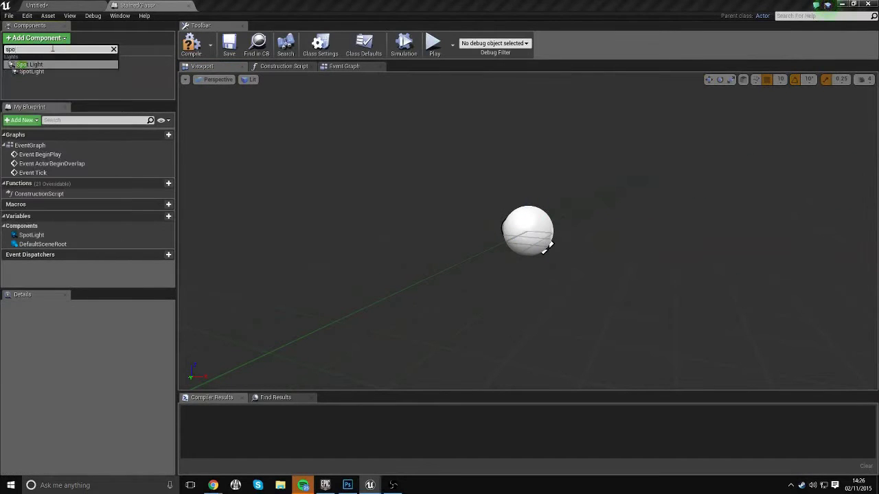
click(60, 65)
click(52, 49)
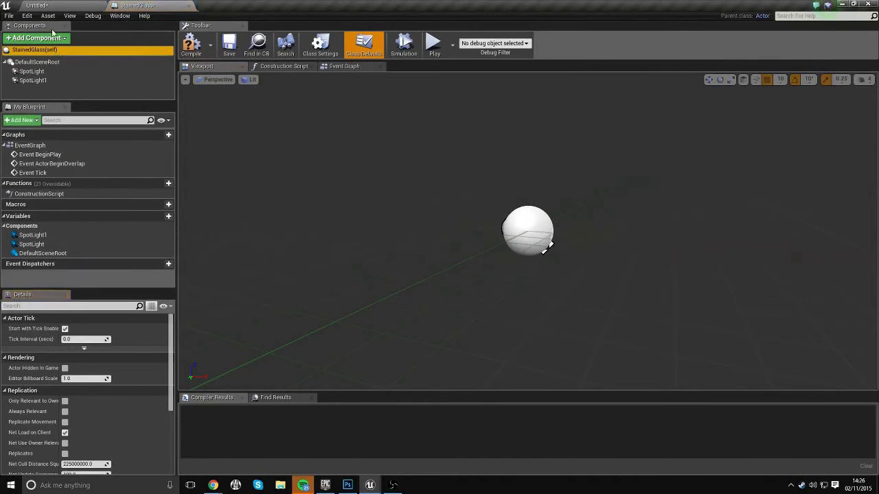
click(52, 37)
text(spo)
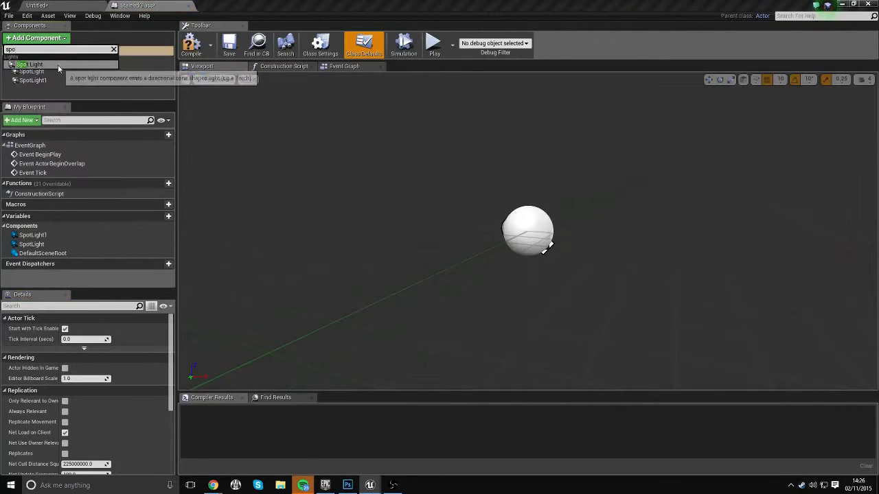
click(58, 66)
Assign LightFunction1 as the light function material of the blueprint's SpotLight component.
click(32, 71)
scroll(131, 367, down, 1)
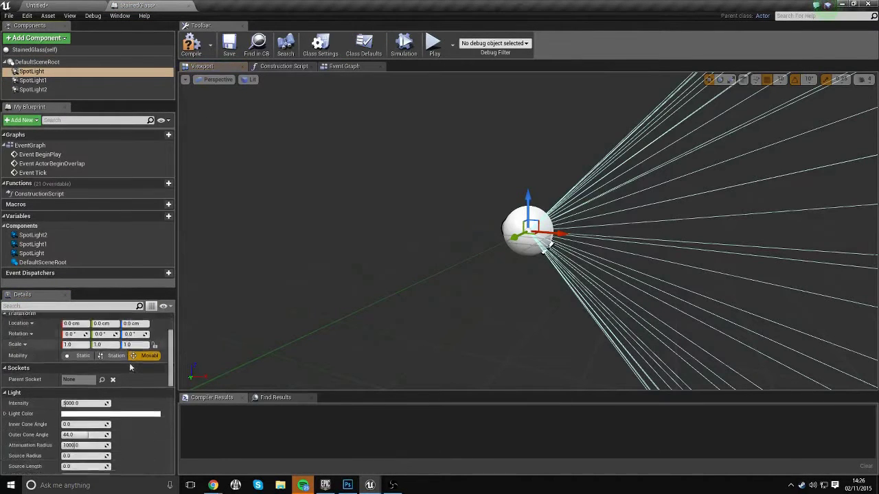
scroll(129, 368, down, 8)
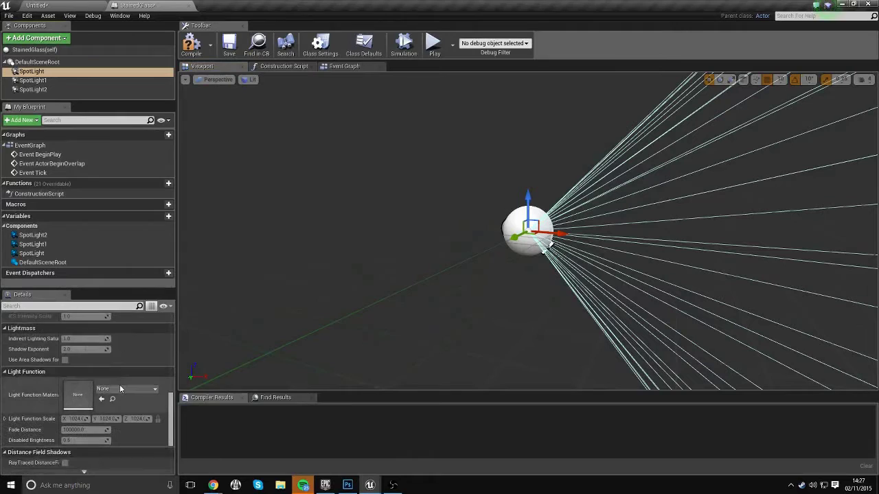
click(120, 389)
click(151, 270)
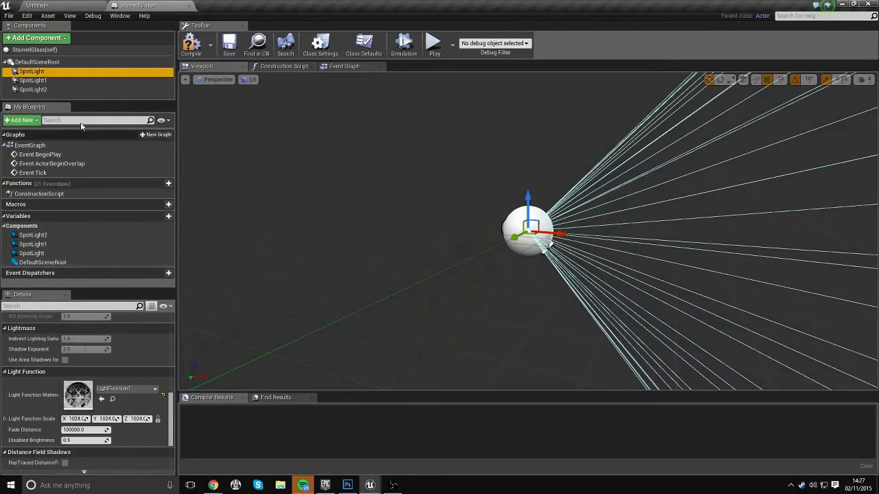
Assign LightFunction2 as the light function material of the SpotLight1 component.
click(33, 80)
click(123, 388)
click(148, 278)
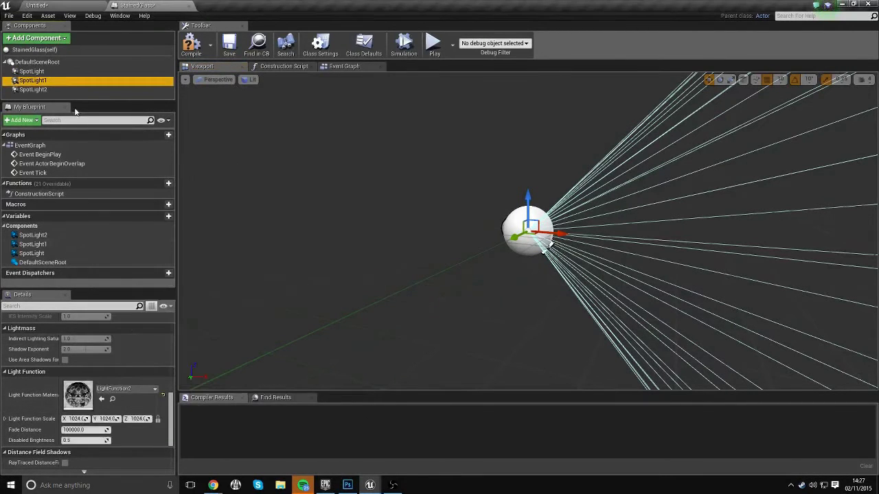
Assign LightFunction3 as the light function material of the SpotLight2 component.
click(57, 90)
click(127, 389)
click(153, 294)
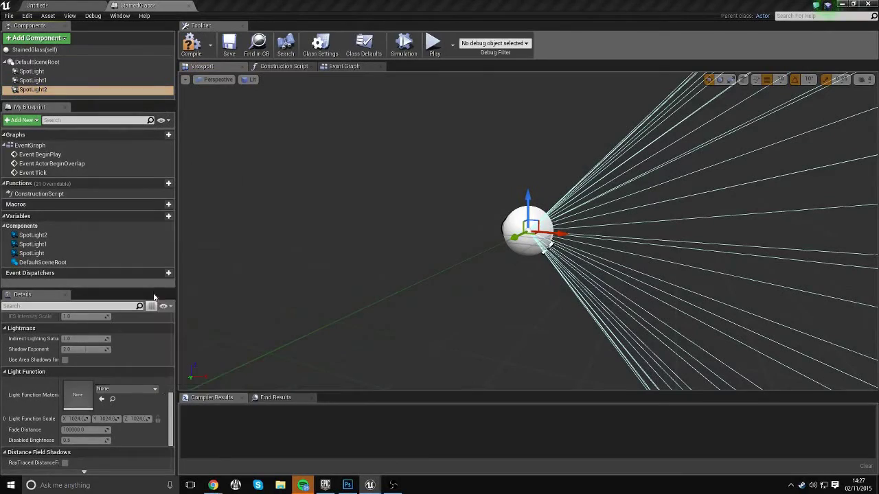
click(33, 89)
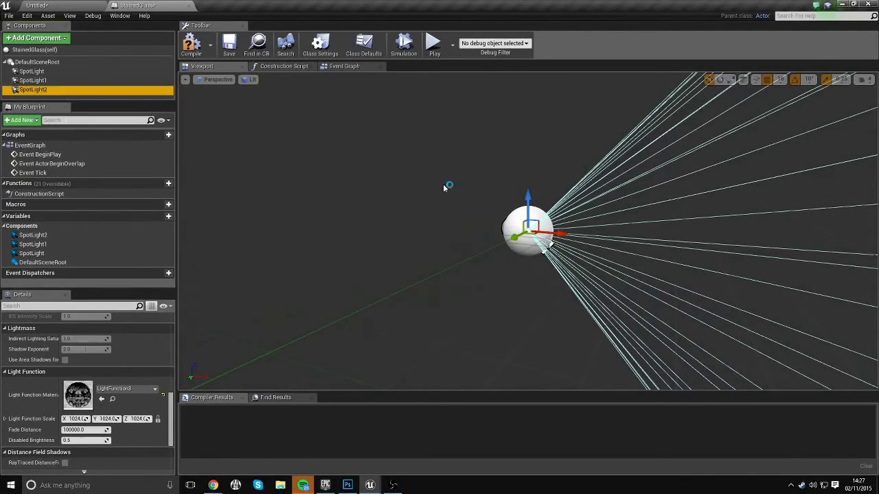
mouse_move(412, 196)
right_down()
mouse_move(467, 214)
mouse_move(412, 196)
right_up()
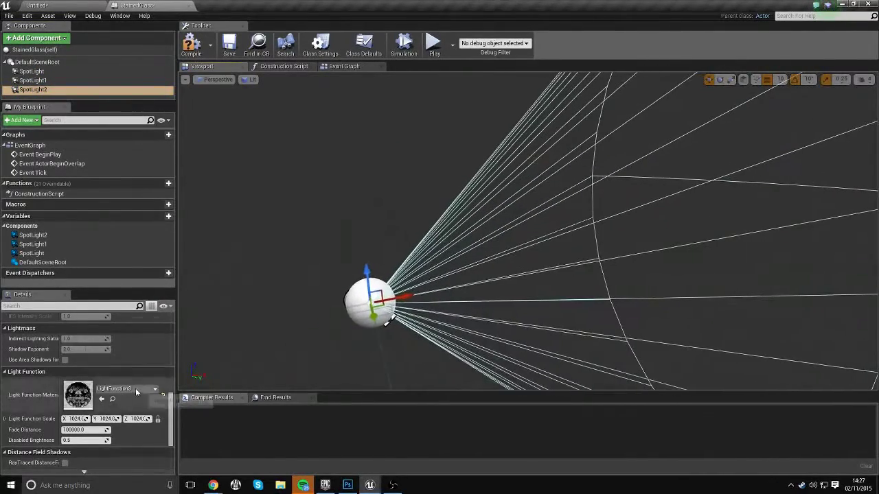
Set the light color of the blueprint's SpotLight component to red.
scroll(131, 374, up, 5)
scroll(119, 318, up, 9)
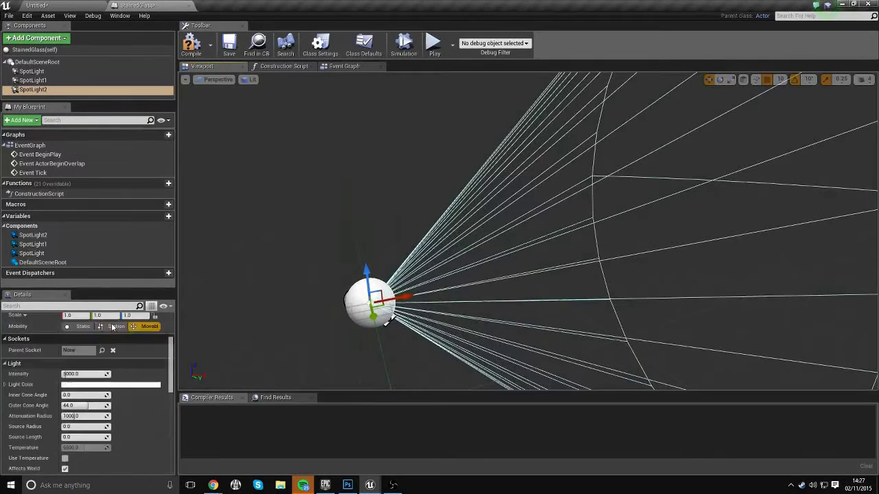
click(32, 71)
scroll(150, 361, down, 3)
click(102, 413)
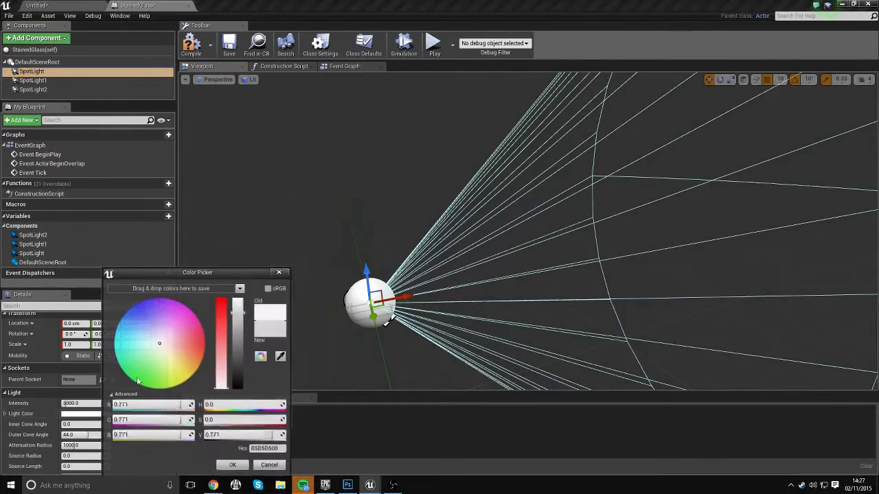
drag(155, 420, 114, 420)
click(202, 330)
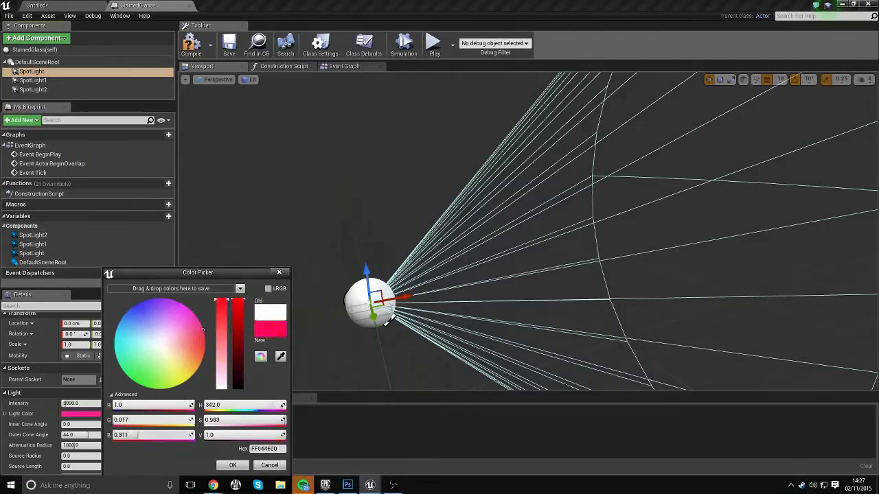
click(238, 465)
drag(289, 240, 343, 206)
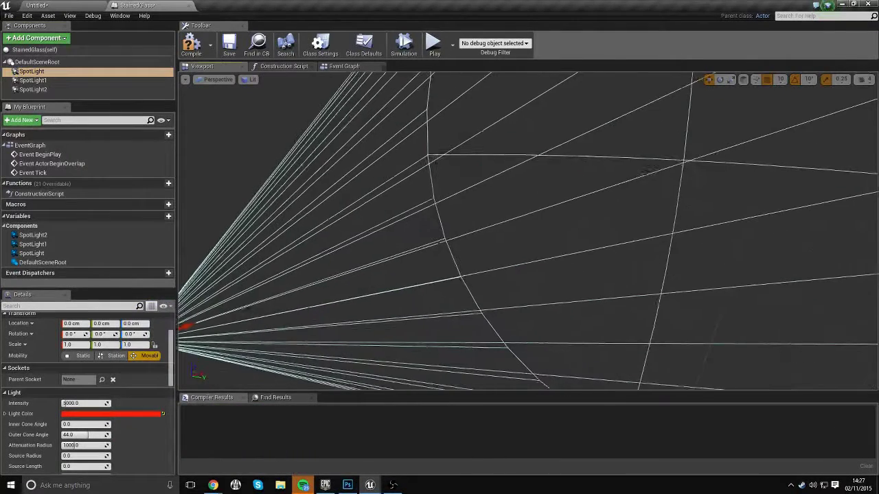
Set SpotLight1's light color to green by reducing its red and blue values to 0.
click(71, 74)
click(42, 80)
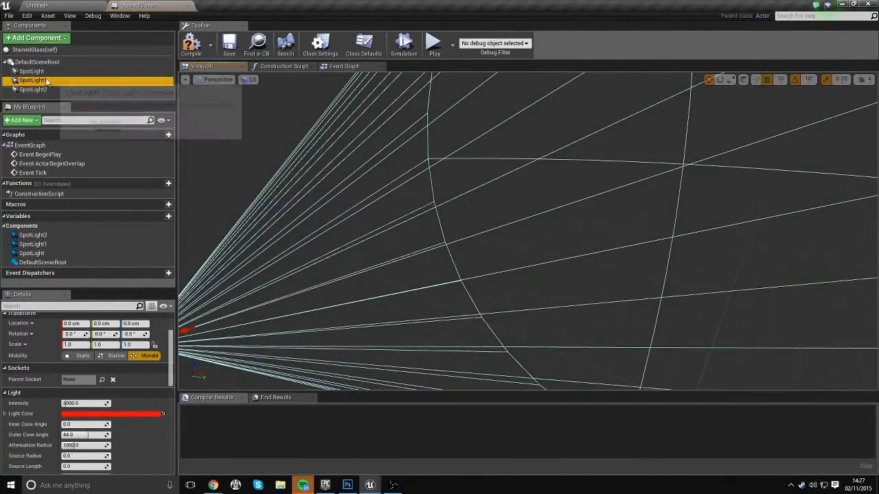
scroll(129, 330, down, 4)
scroll(129, 330, up, 2)
click(128, 325)
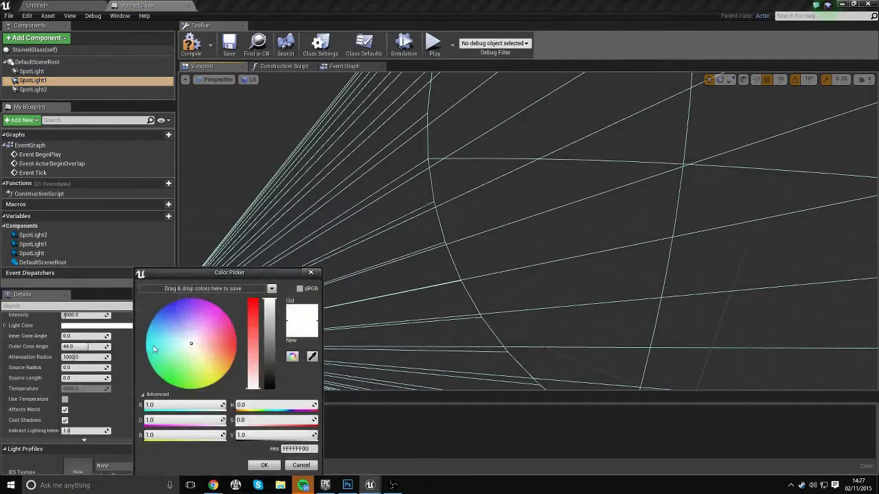
drag(192, 406, 144, 405)
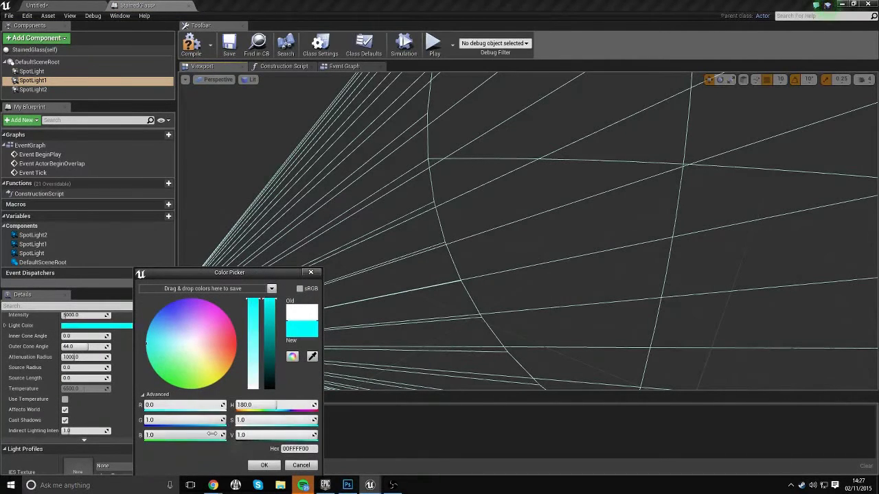
drag(210, 435, 144, 435)
click(263, 466)
Set SpotLight2's light color to pure blue with red and green at 0, and compile the blueprint.
click(34, 90)
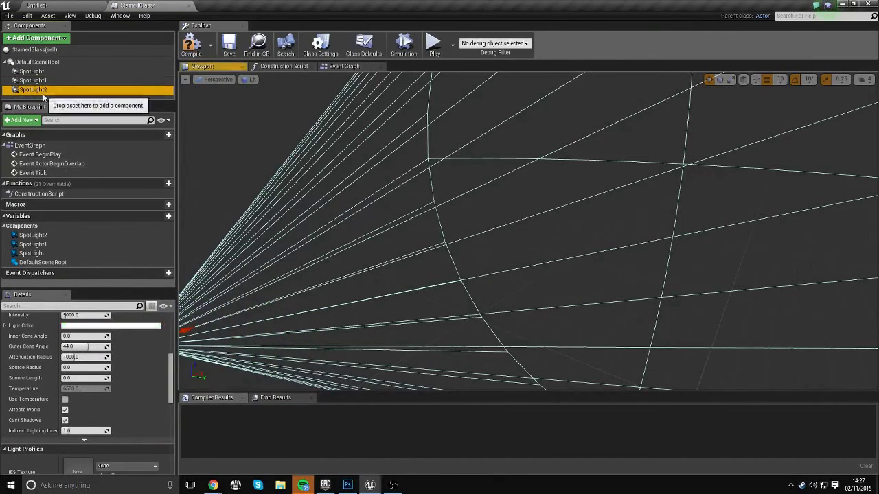
scroll(114, 357, up, 3)
click(109, 341)
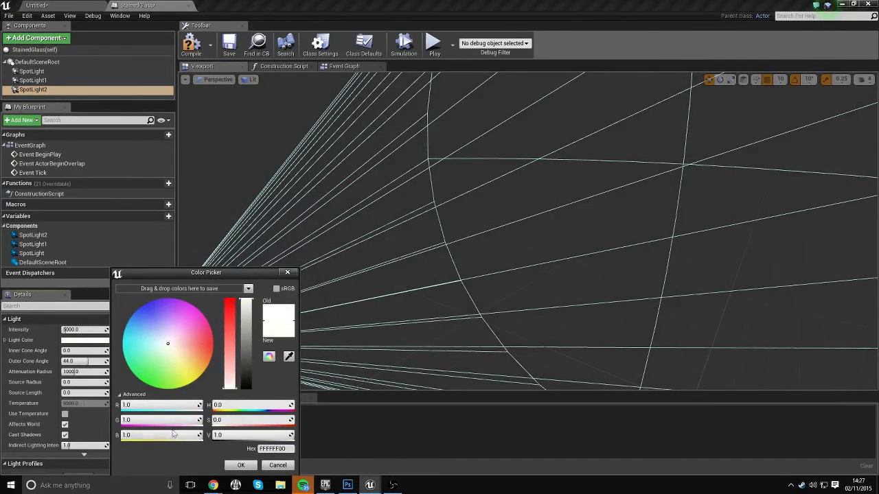
drag(199, 420, 125, 407)
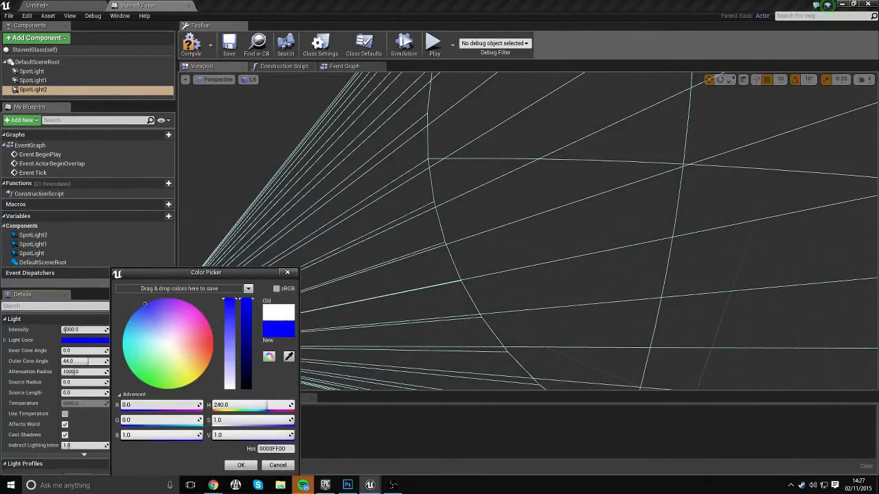
click(241, 466)
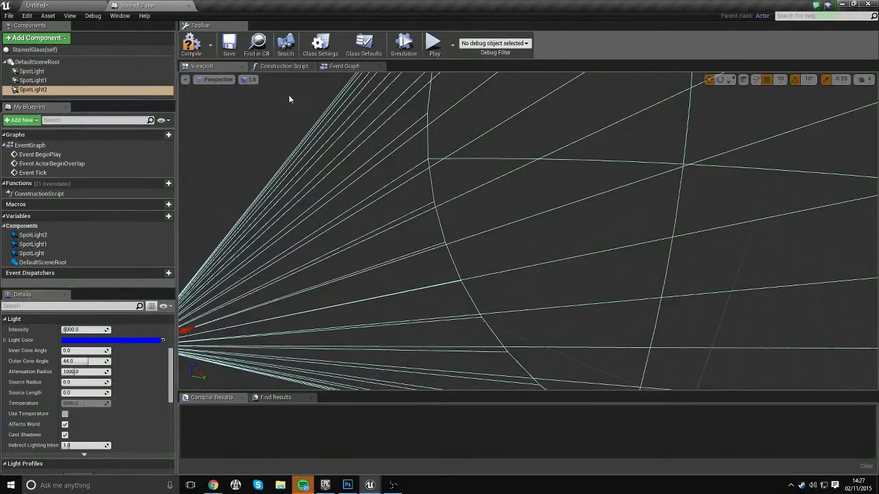
click(191, 45)
Place the StainedGlass blueprint in the level beside the existing projection, rotate it to point down at the floor, and raise it to about 390 cm.
click(37, 5)
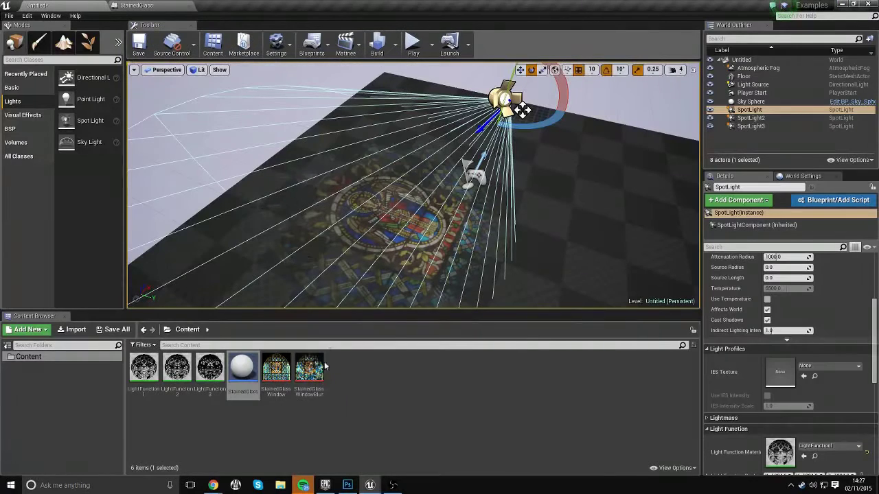
drag(300, 369, 596, 231)
right_drag(595, 231, 501, 241)
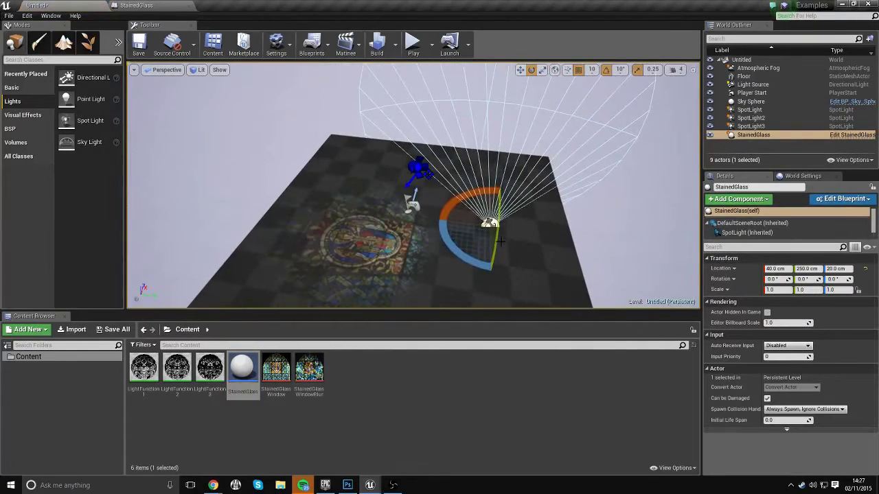
drag(496, 238, 488, 268)
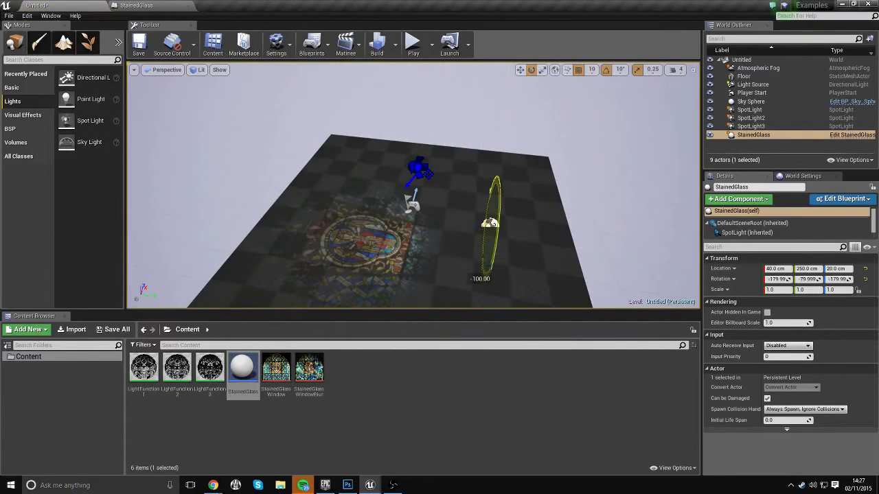
drag(496, 201, 531, 67)
right_drag(531, 67, 496, 150)
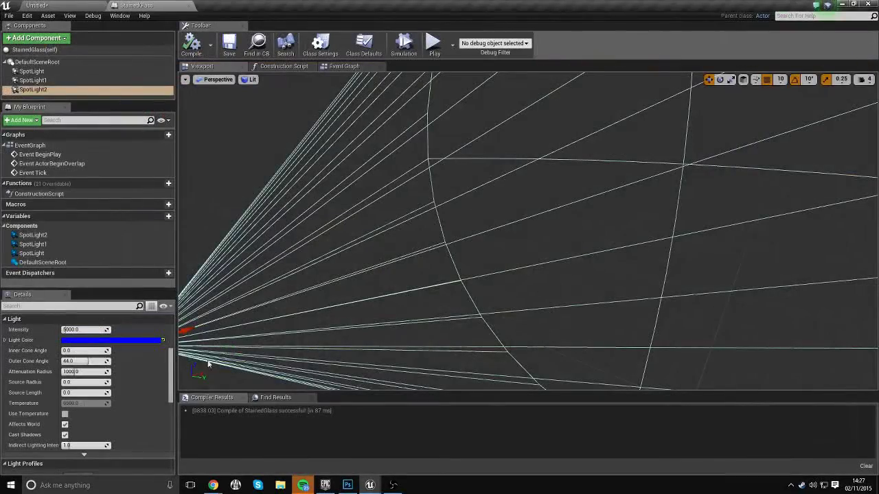
Compare the intensity of the level's SpotLight with that of the blueprint's SpotLight2 component.
click(67, 5)
right_drag(412, 226, 413, 206)
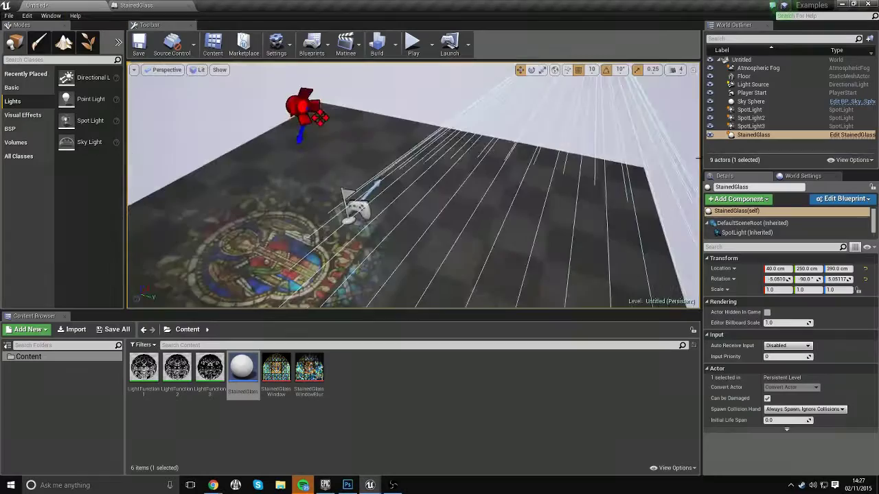
click(768, 110)
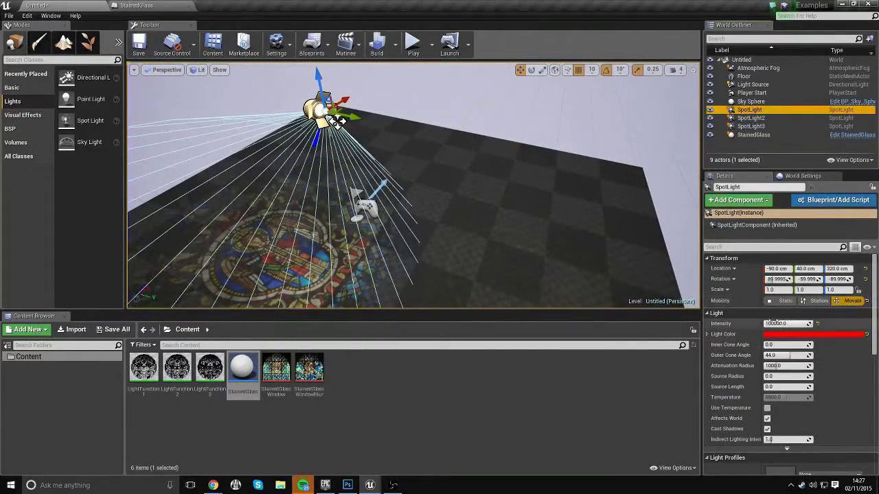
click(136, 5)
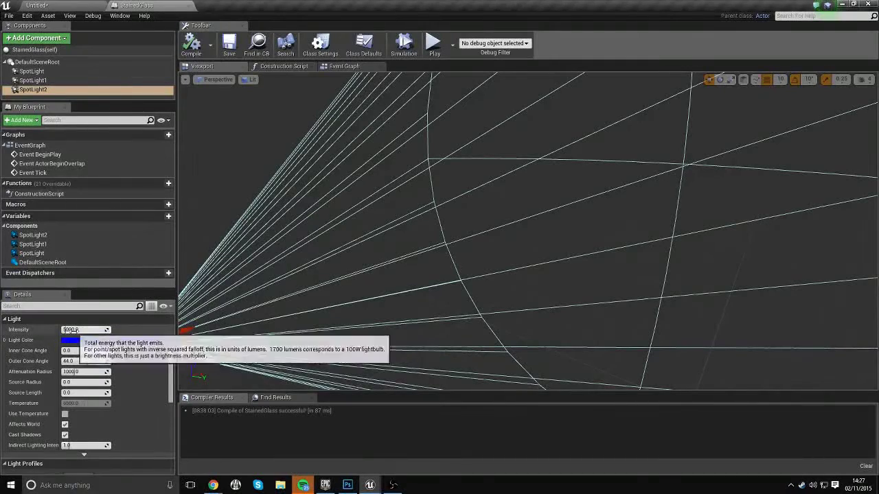
right_drag(236, 216, 227, 235)
click(55, 5)
Select the placed StainedGlass actor in the level and examine which properties it exposes.
click(503, 254)
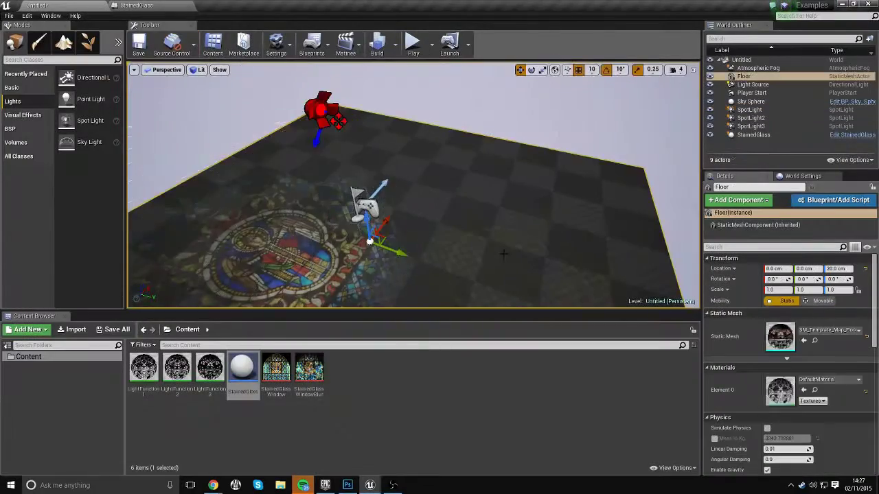
right_drag(503, 254, 532, 184)
click(455, 131)
right_drag(459, 160, 481, 226)
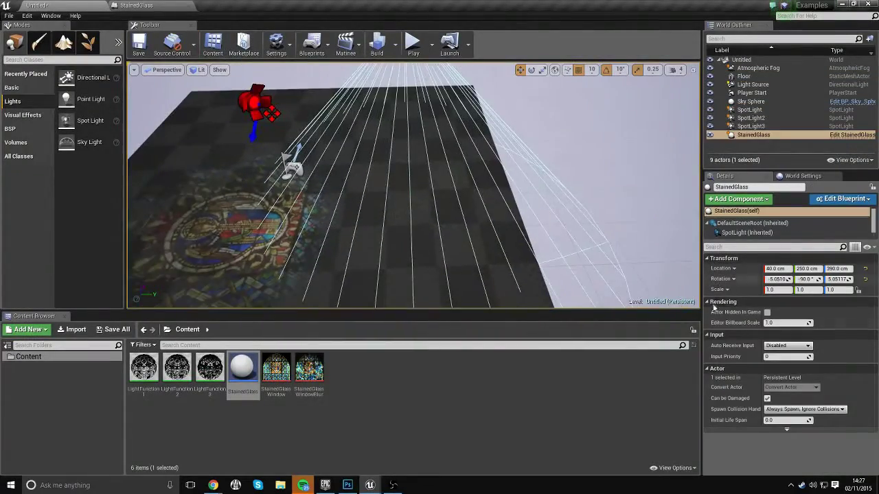
Open the StainedGlass blueprint's construction script and bring its entry node into clear view.
click(144, 5)
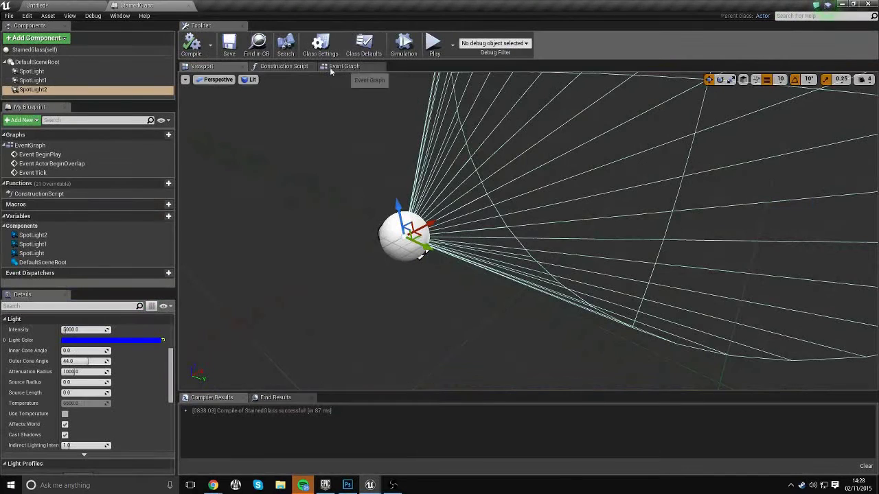
click(277, 68)
right_drag(526, 209, 612, 248)
right_drag(728, 249, 578, 227)
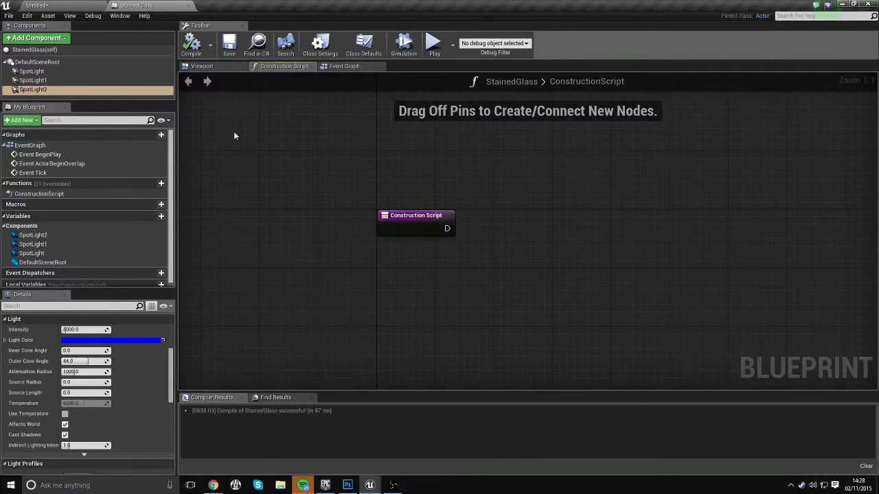
Add references to the SpotLight, SpotLight1 and SpotLight2 components to the construction script graph.
click(32, 71)
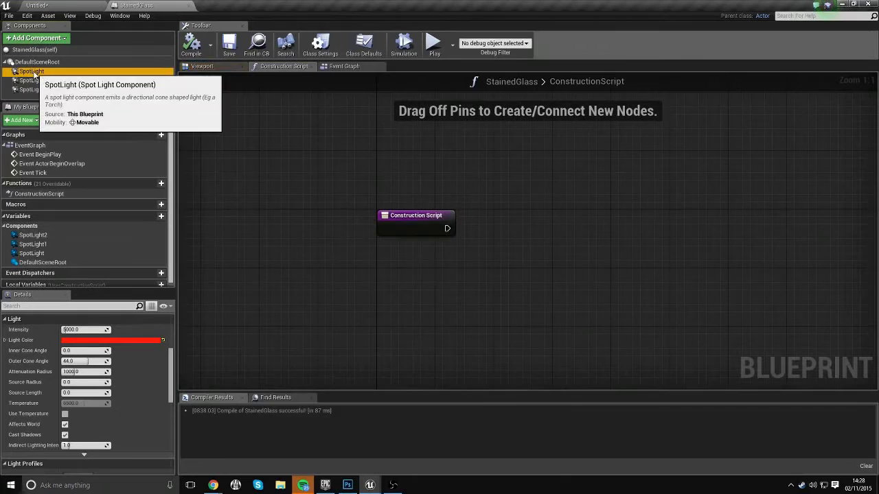
drag(32, 72, 429, 263)
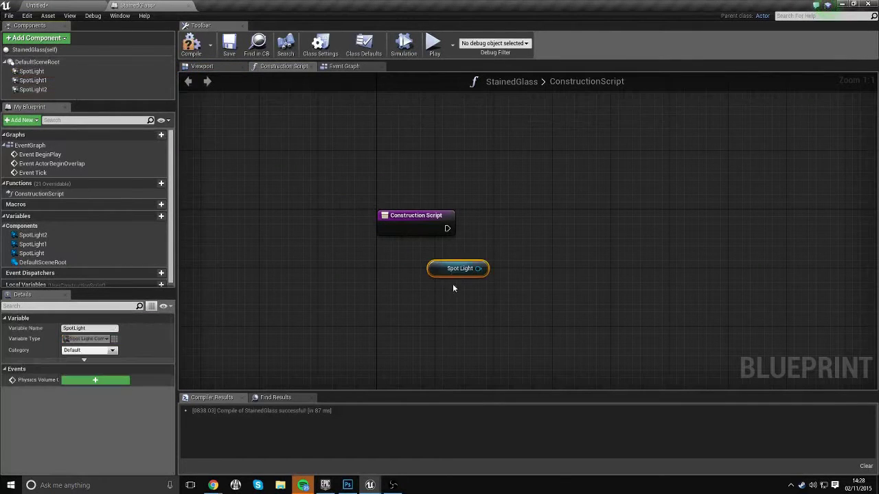
drag(33, 80, 438, 291)
click(339, 269)
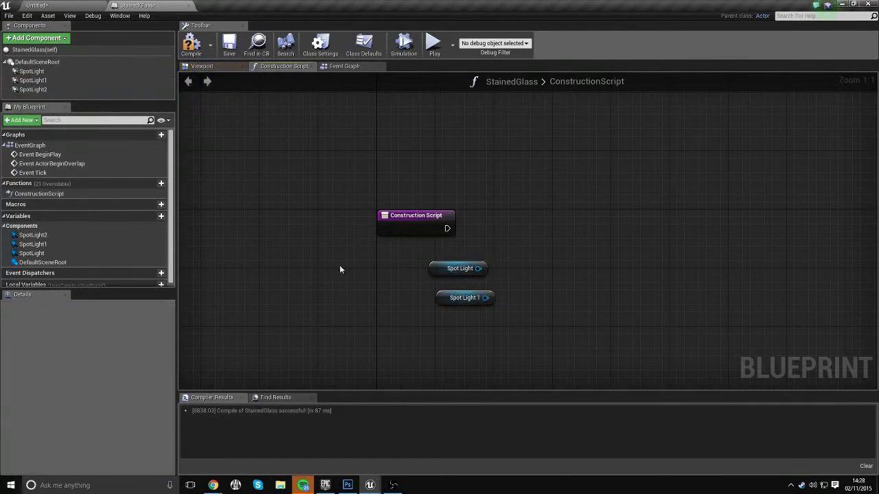
drag(33, 89, 445, 321)
click(582, 302)
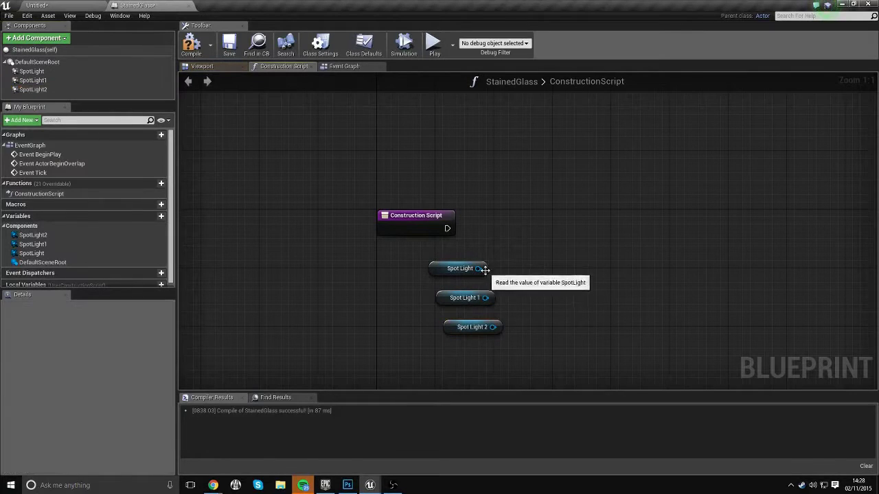
Add a Set Intensity node targeting the Spot Light reference and place it beside the Construction Script node.
drag(480, 269, 535, 225)
text(get)
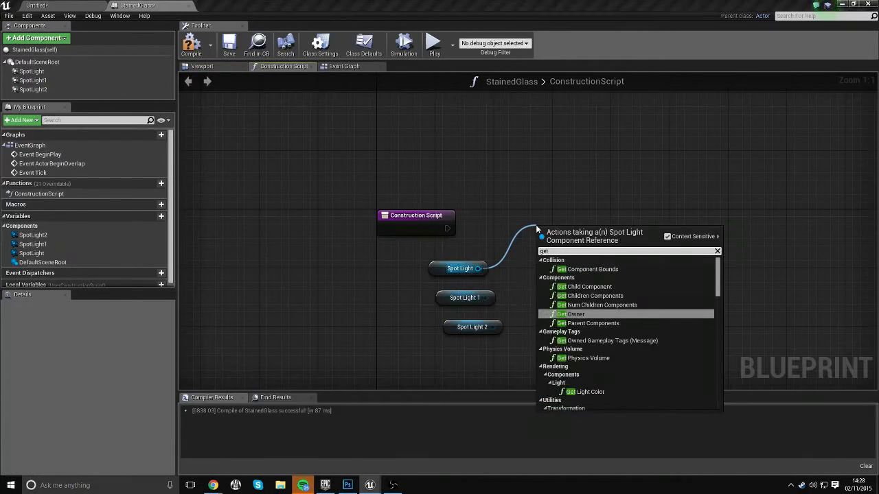
key(BackSpace)
key(BackSpace)
key(BackSpace)
text(set)
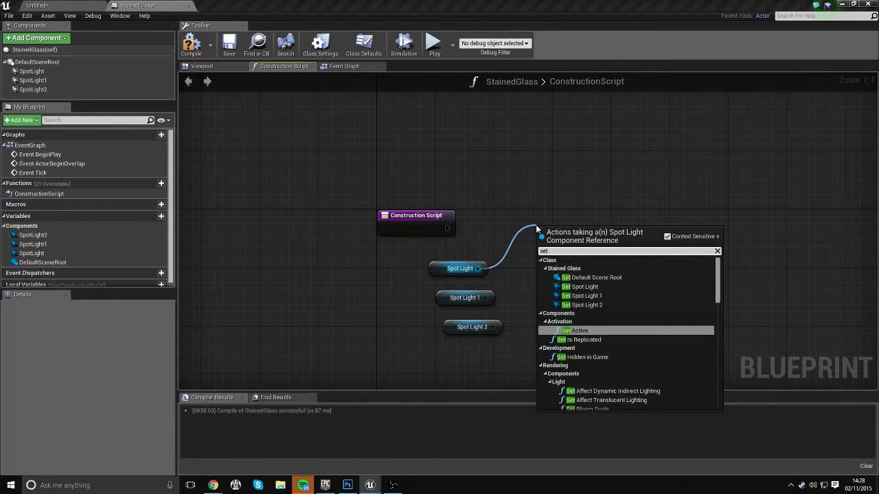
key(BackSpace)
key(BackSpace)
key(BackSpace)
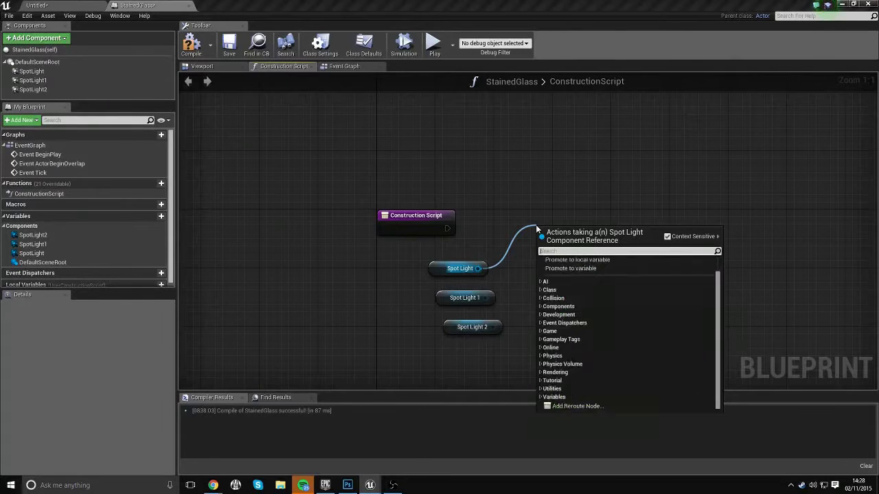
text(in)
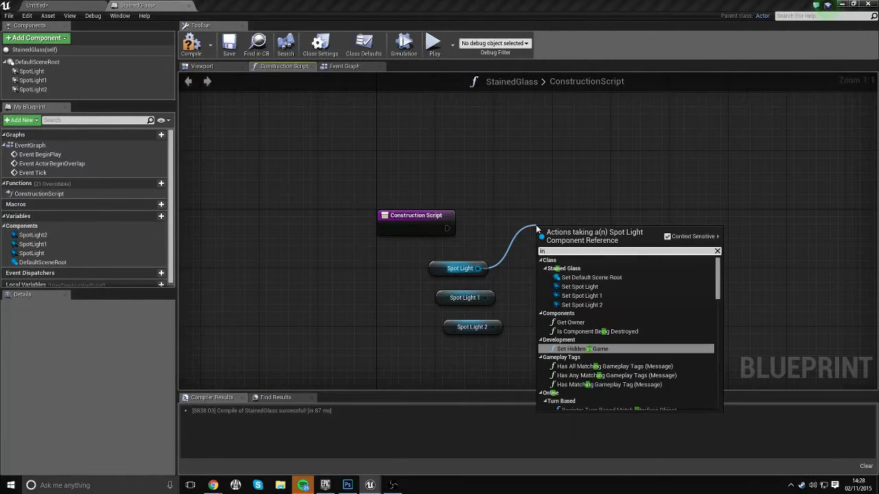
text(te)
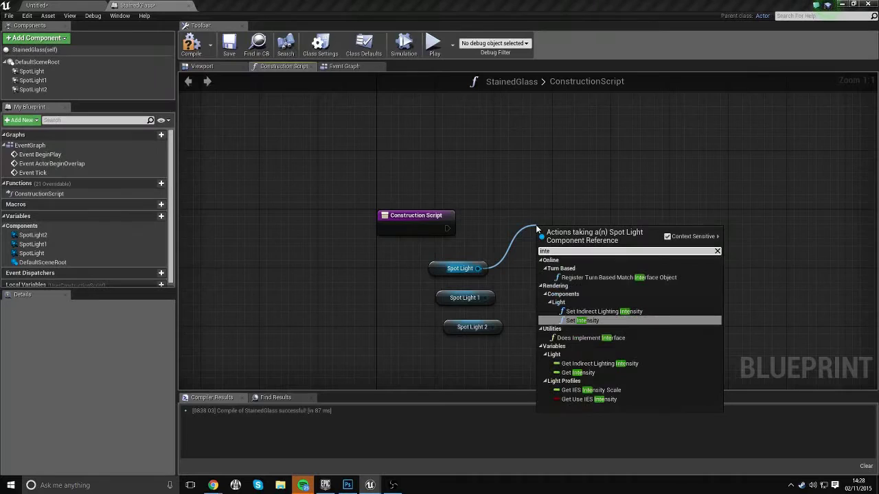
click(582, 320)
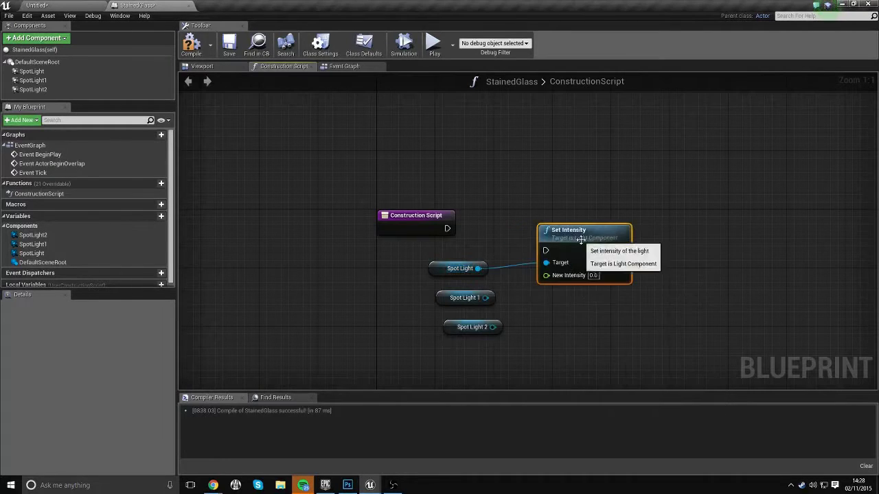
drag(583, 242, 571, 203)
click(490, 220)
Add a Set Intensity node targeting Spot Light 1 and place it below the first Set Intensity node.
drag(485, 297, 603, 295)
text(in)
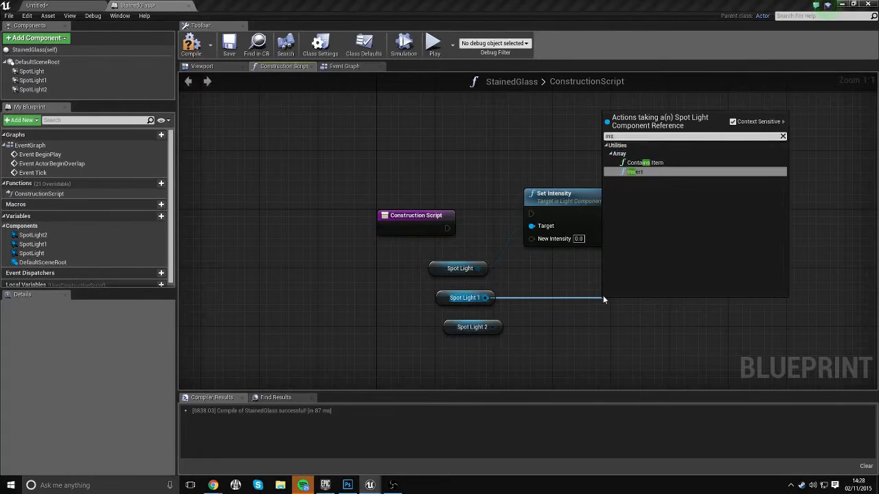
text(te)
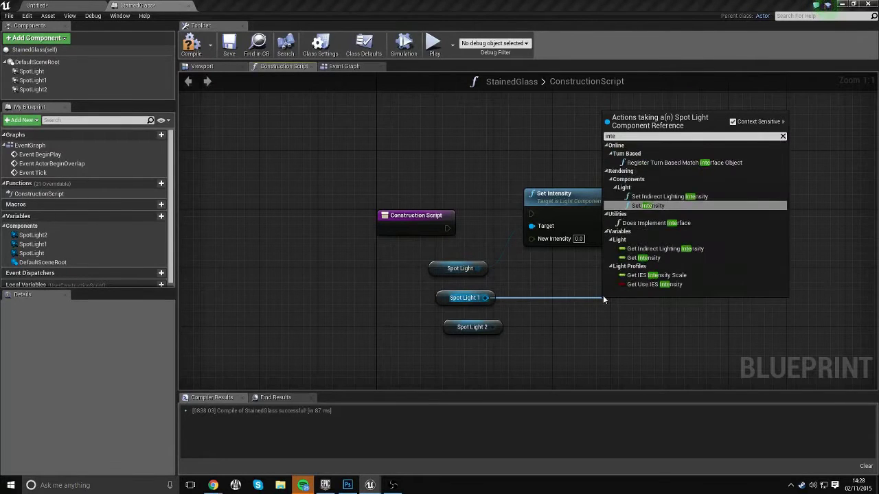
key(Return)
drag(622, 328, 604, 289)
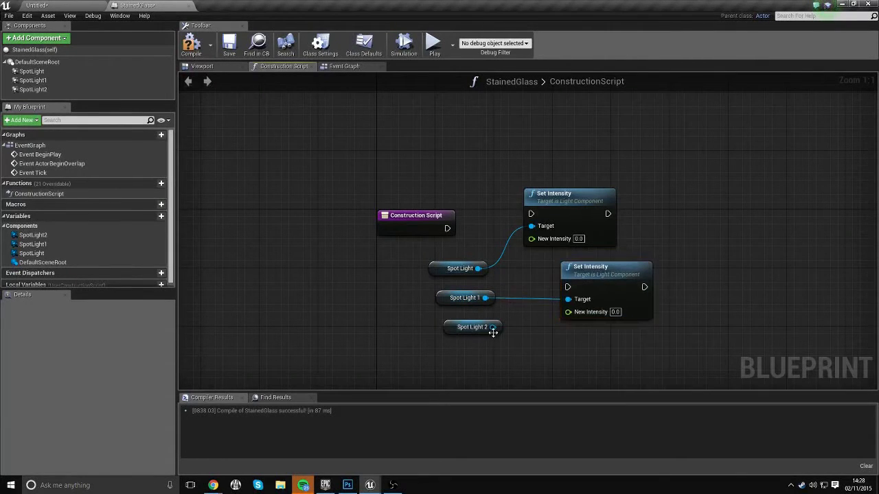
Add a Set Intensity node targeting Spot Light 2 and place it beneath the other two Set Intensity nodes.
drag(480, 328, 590, 352)
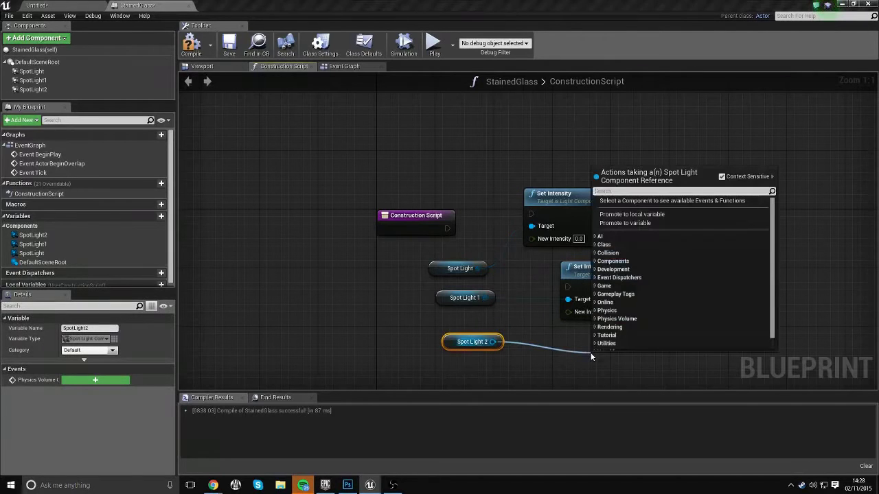
text(int)
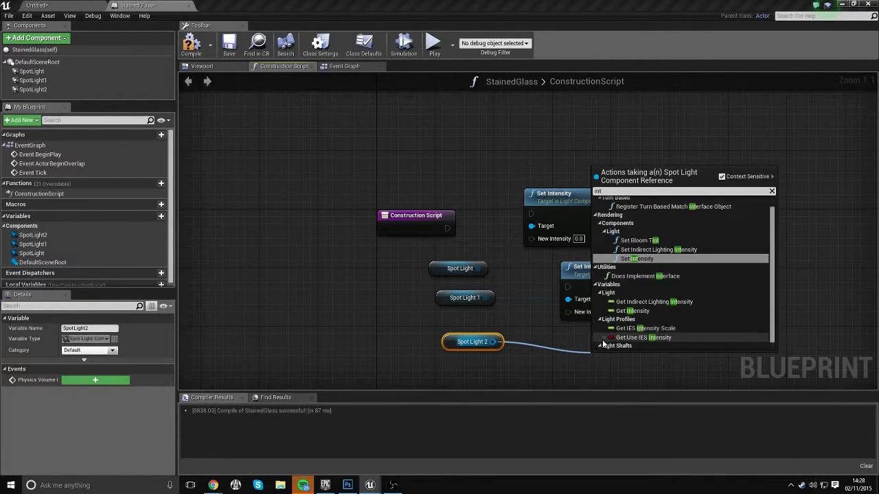
key(Return)
right_drag(677, 349, 664, 308)
drag(620, 338, 592, 316)
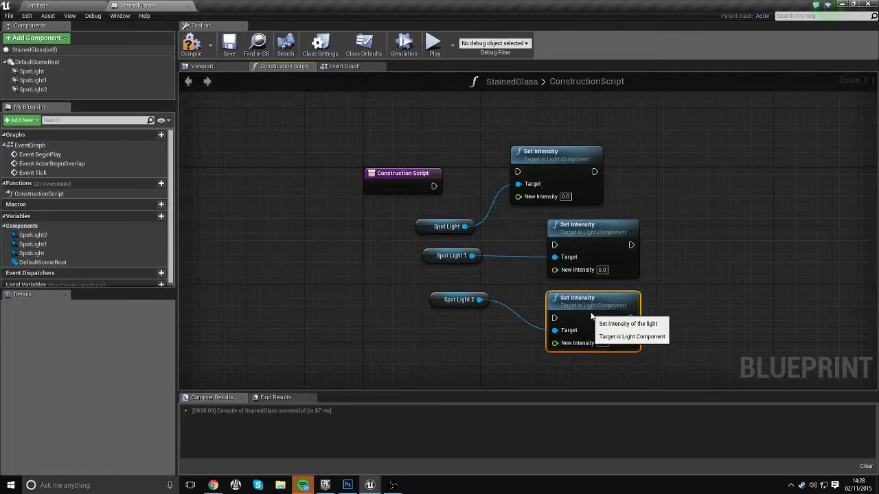
Chain the execution flow from the Construction Script node through the three Set Intensity nodes in order.
click(448, 183)
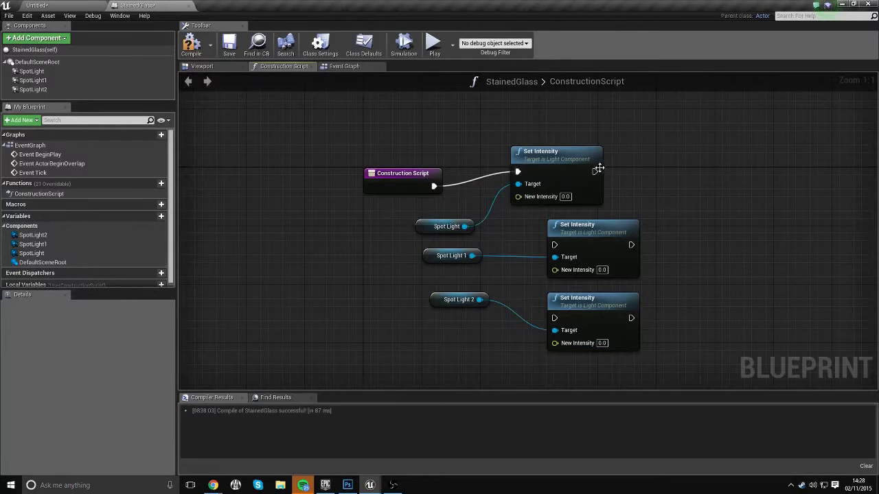
drag(598, 168, 595, 175)
drag(565, 249, 554, 245)
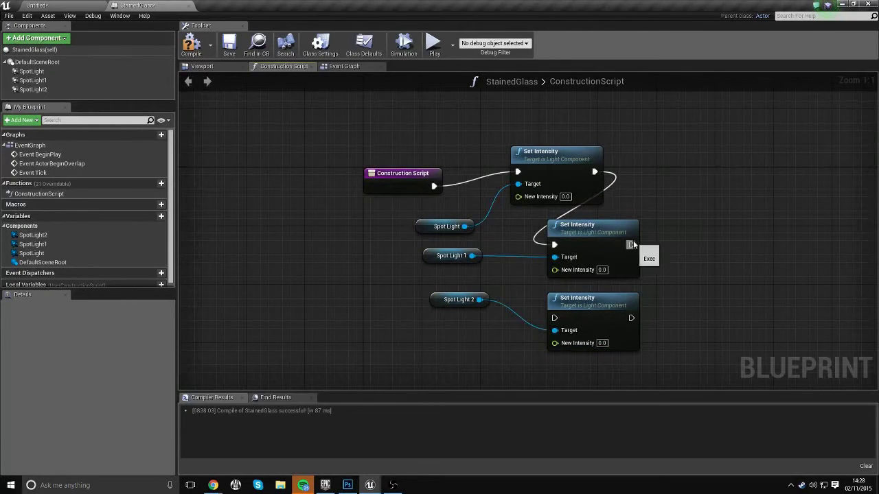
drag(633, 245, 636, 247)
drag(572, 302, 554, 318)
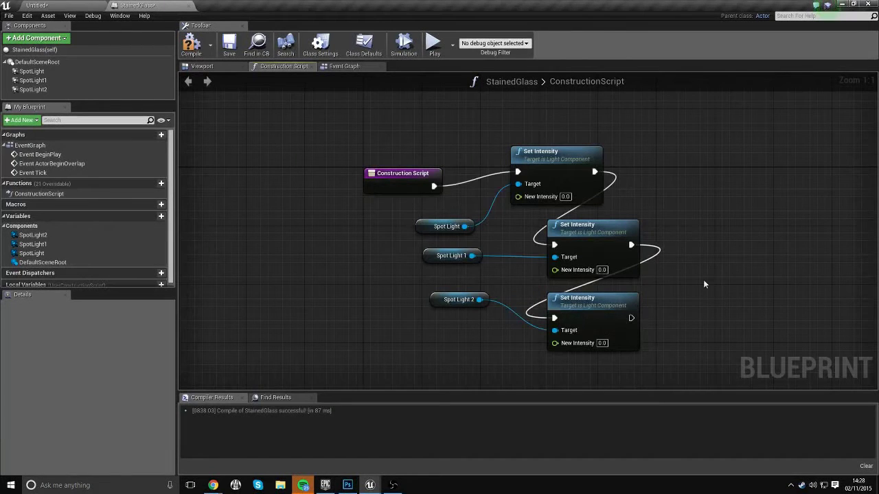
Tidy the graph by aligning the Construction Script, Spot Light and Spot Light 2 nodes with their Set Intensity nodes.
drag(394, 185, 394, 170)
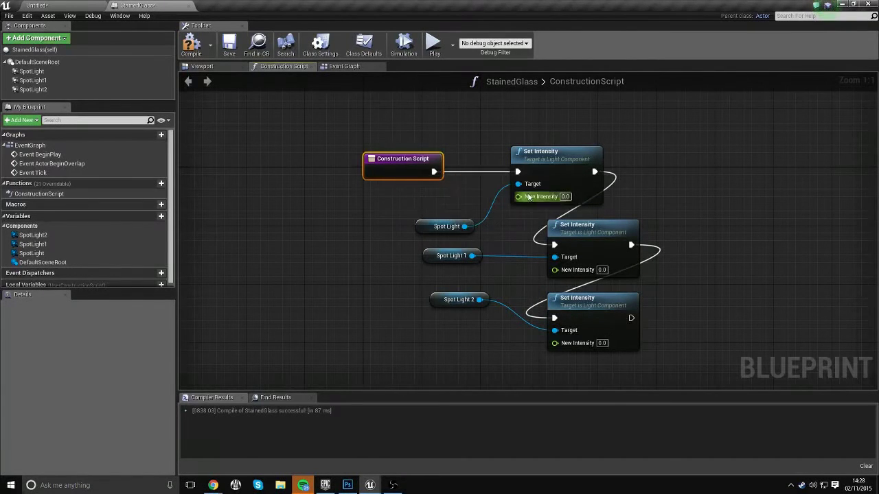
drag(431, 306, 431, 335)
click(428, 289)
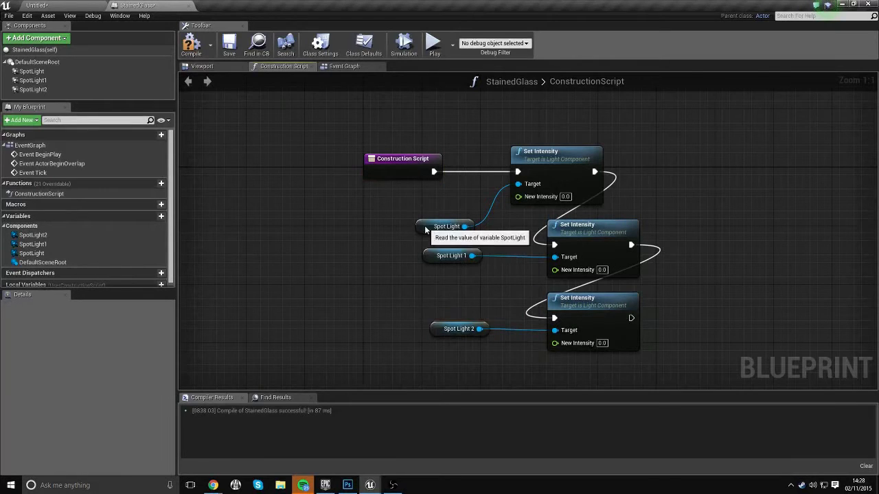
drag(426, 229, 418, 204)
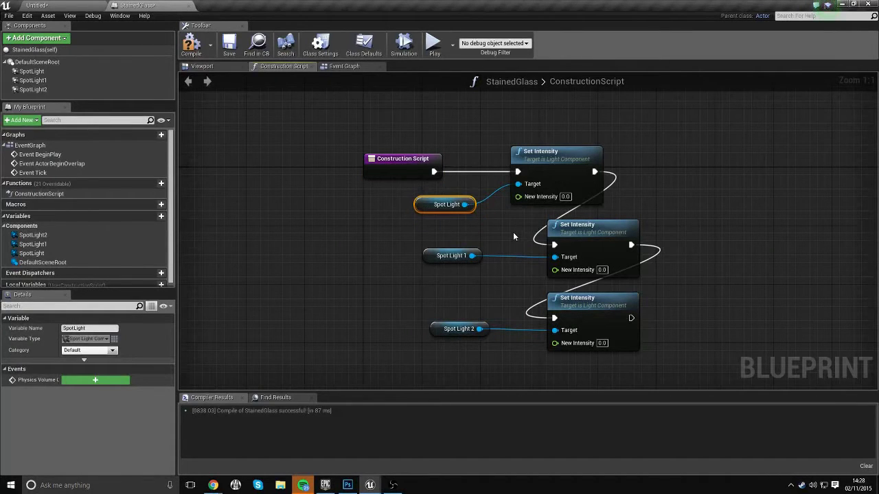
click(412, 246)
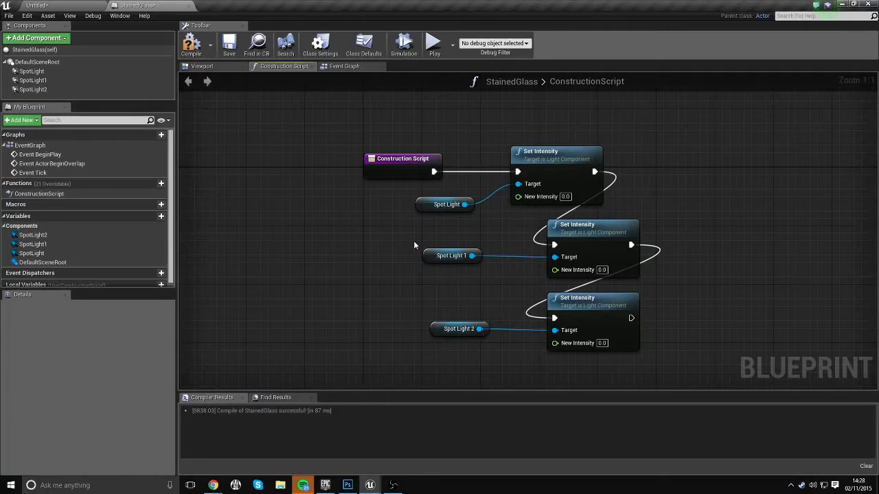
Promote the first Set Intensity node's New Intensity input to a float variable named Light Intensity.
drag(519, 197, 471, 229)
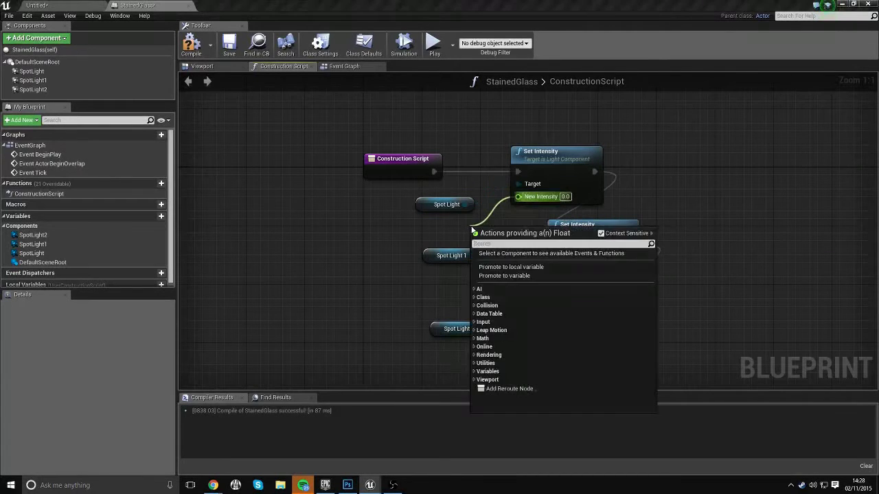
click(526, 278)
drag(435, 149, 402, 230)
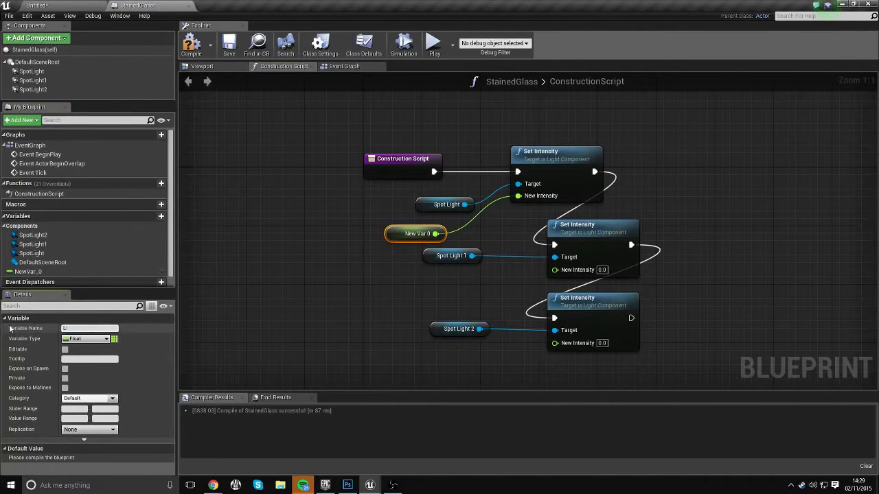
text(Light Intensity)
key(Return)
Feed the Light Intensity variable into the New Intensity inputs of the other two Set Intensity nodes.
drag(435, 232, 558, 343)
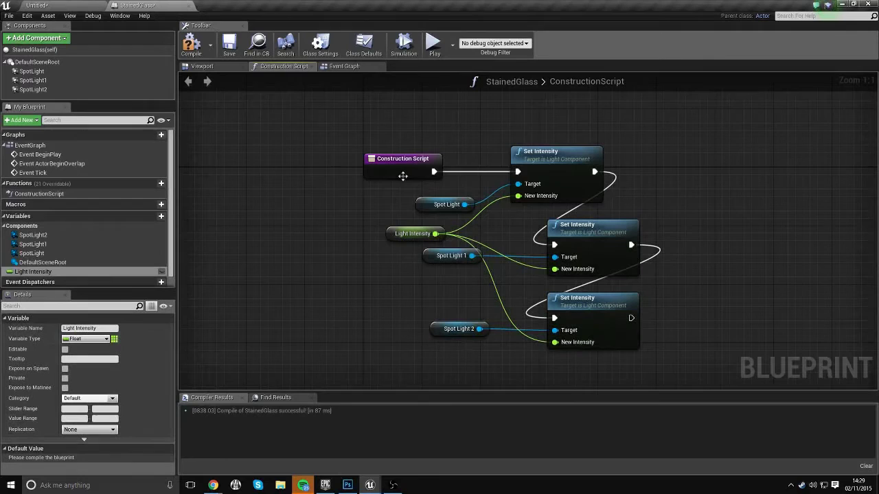
drag(404, 251, 404, 251)
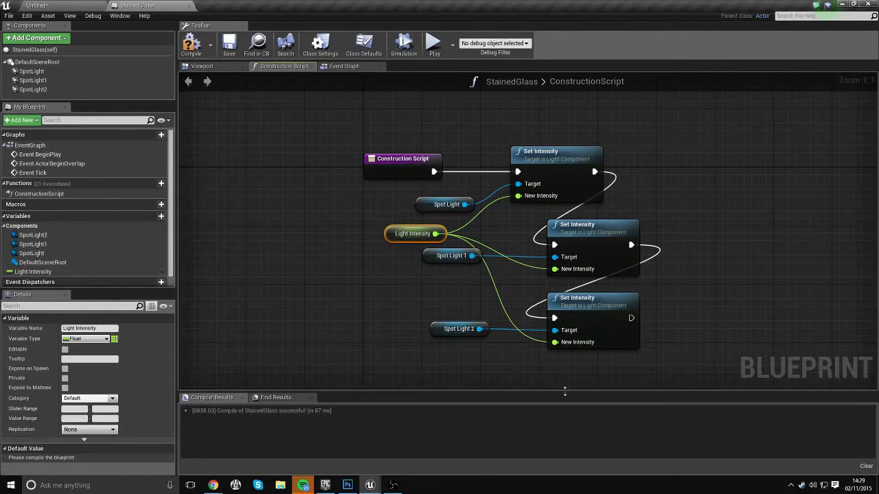
click(283, 284)
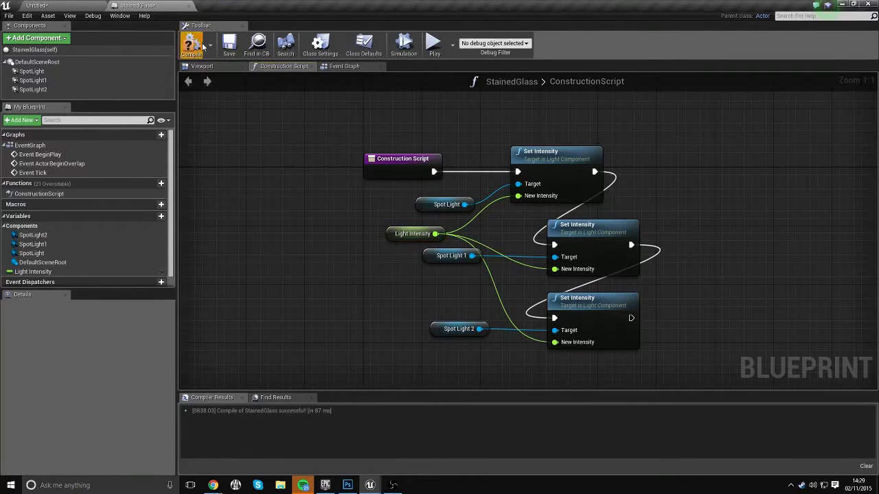
Make the Light Intensity variable editable, set its default value to 10000, and compile the blueprint.
click(405, 234)
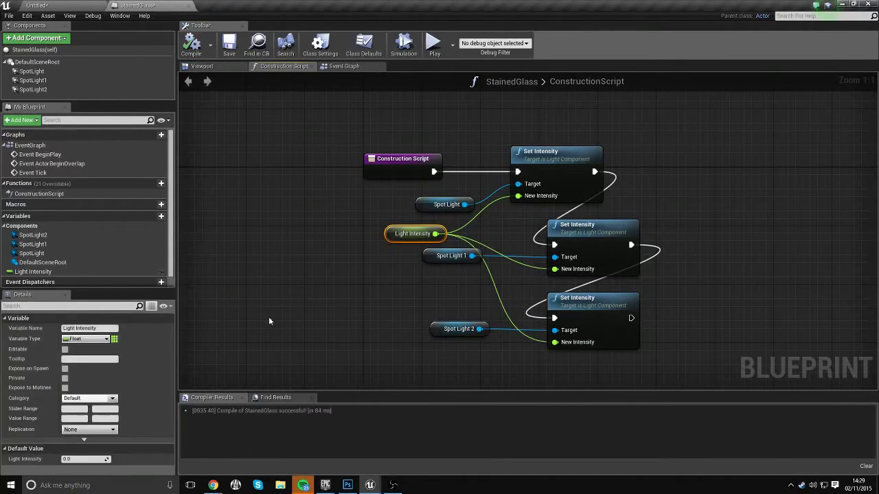
click(65, 349)
click(192, 45)
click(86, 459)
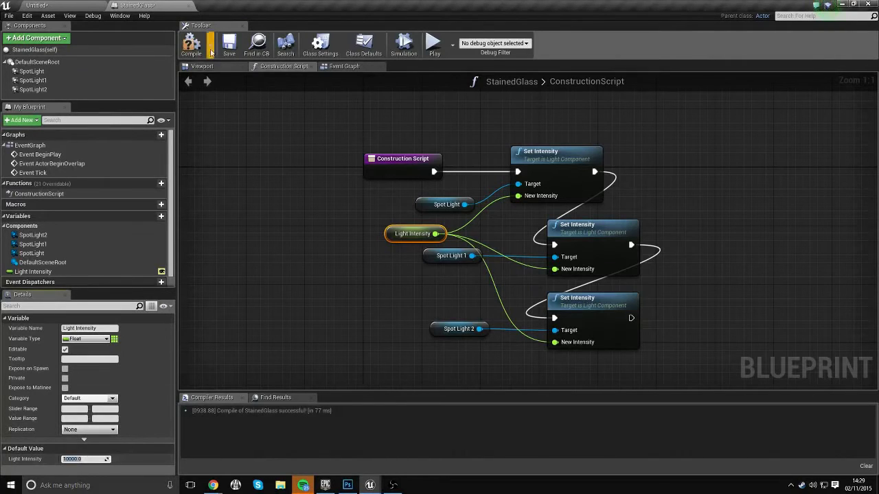
click(192, 45)
Return to the level and raise the placed StainedGlass actor's Light Intensity to about 1170719.
click(41, 5)
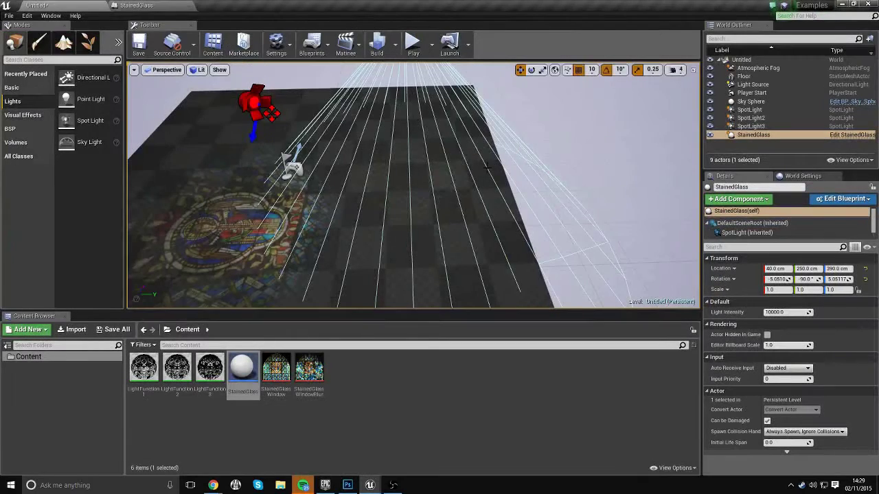
mouse_move(779, 312)
mouse_down()
mouse_move(812, 312)
mouse_move(795, 312)
mouse_up()
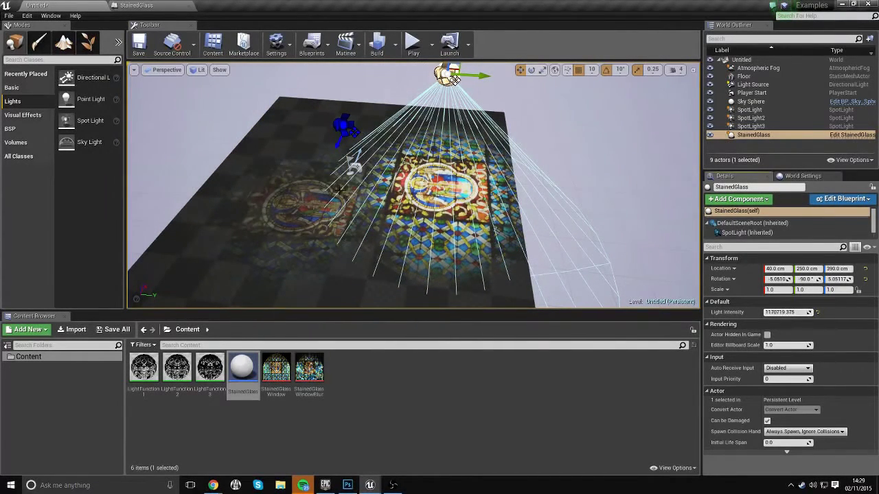
Delete the three original spot lights, SpotLight, SpotLight2 and SpotLight3, from the level.
click(750, 126)
shift+click(751, 110)
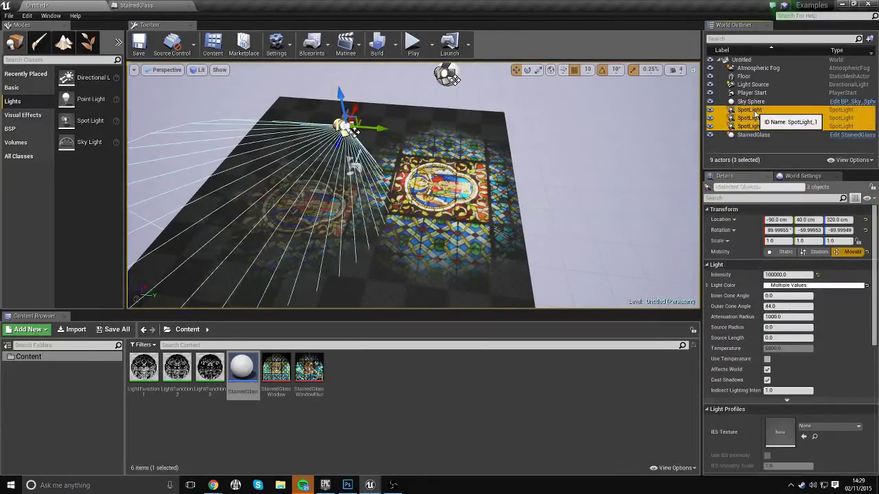
key(Delete)
Move the StainedGlass actor to about Y 230 cm and Z 420 cm and rotate it to about -70° pitch, angling its projection across the floor.
double_click(754, 111)
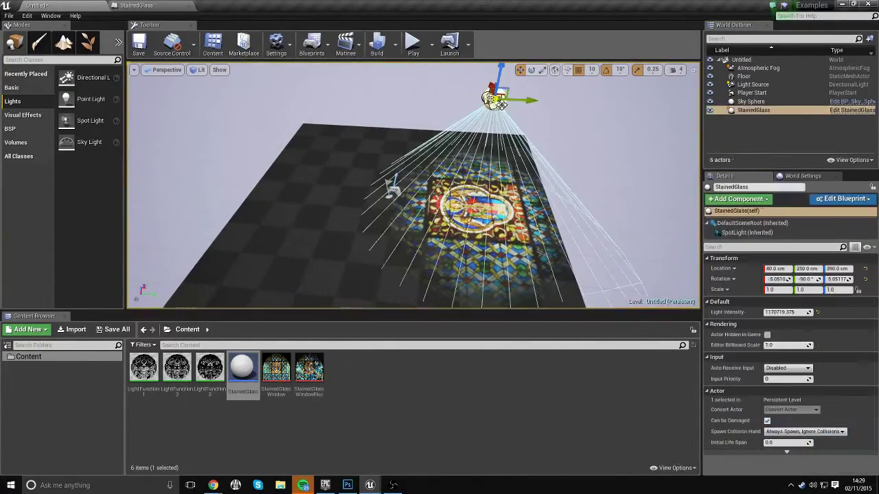
drag(525, 103, 409, 104)
right_drag(470, 144, 453, 130)
key(e)
mouse_move(381, 105)
mouse_down()
mouse_move(405, 77)
mouse_move(365, 126)
mouse_move(382, 105)
mouse_up()
right_drag(428, 116, 491, 109)
drag(428, 117, 576, 113)
right_drag(577, 113, 242, 110)
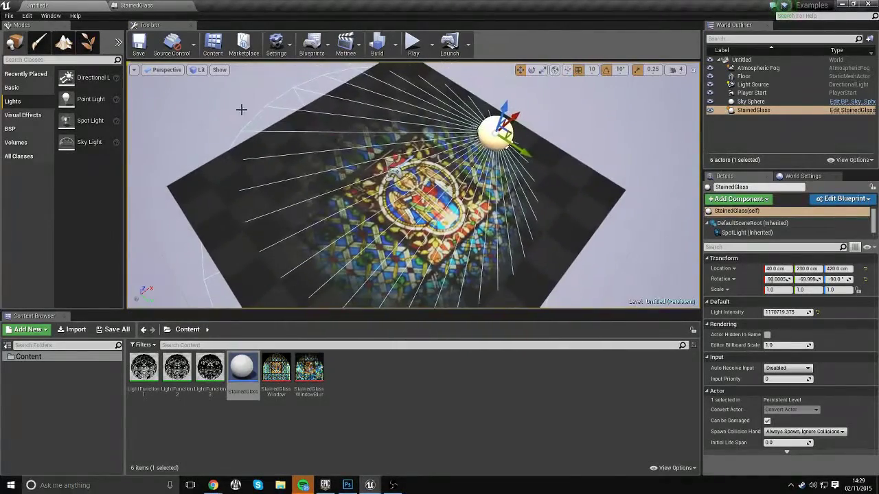
click(137, 5)
right_drag(668, 192, 626, 195)
click(94, 5)
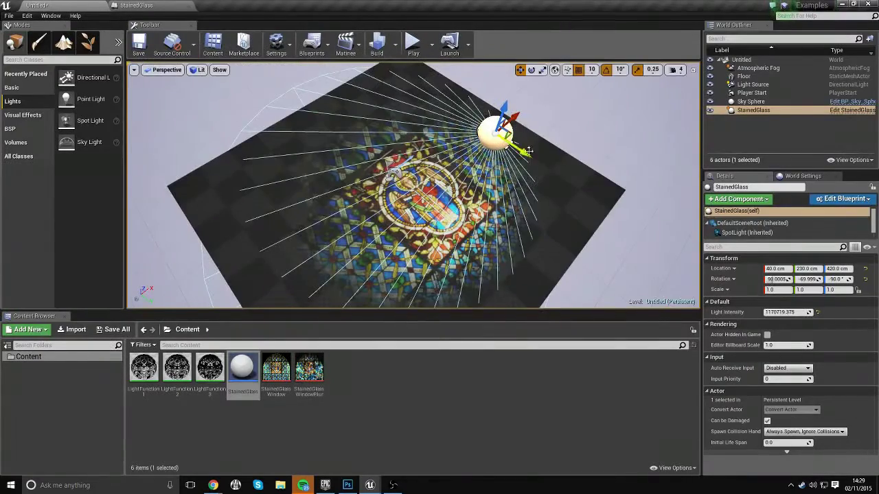
alt+drag(529, 151, 533, 133)
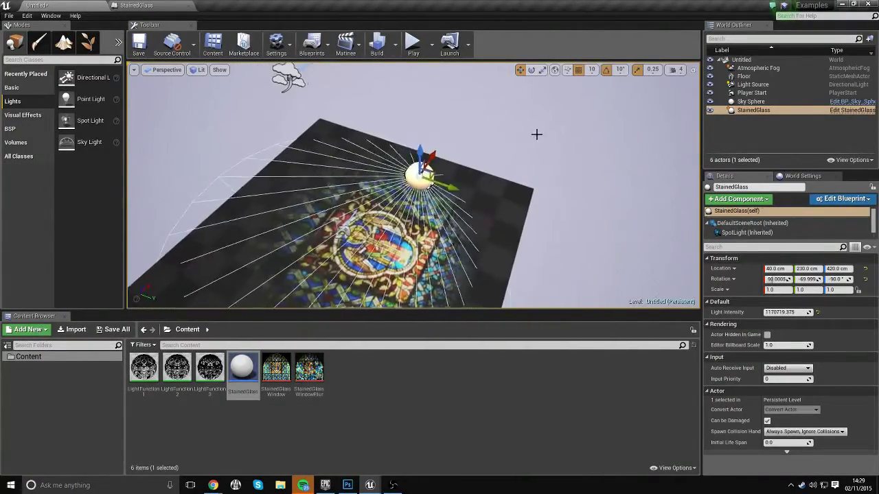
click(534, 133)
right_drag(348, 116, 317, 74)
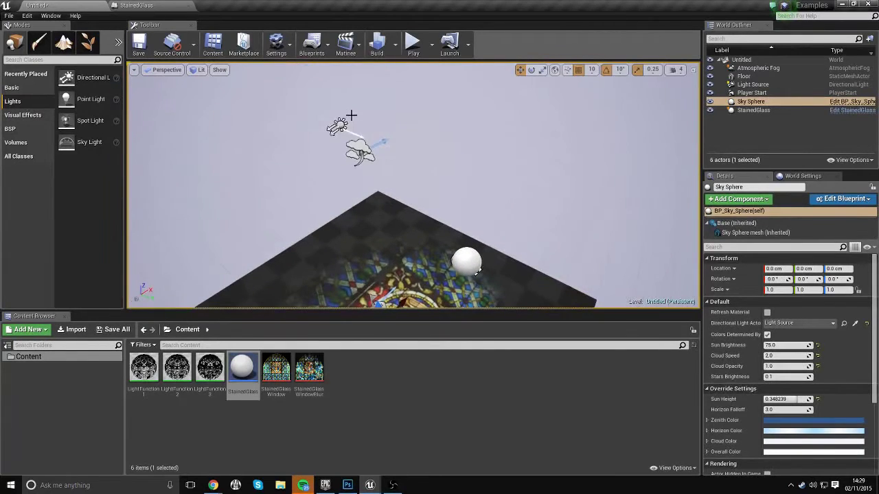
Rotate the Light Source directional light about its vertical axis to a yaw of about -124°.
click(335, 122)
scroll(366, 168, down, 3)
key(e)
drag(366, 167, 455, 245)
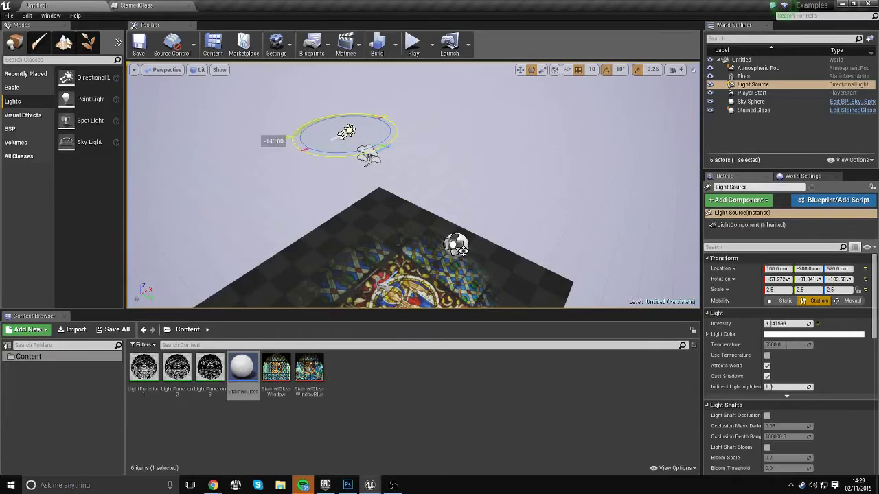
drag(287, 142, 297, 146)
right_drag(440, 216, 475, 232)
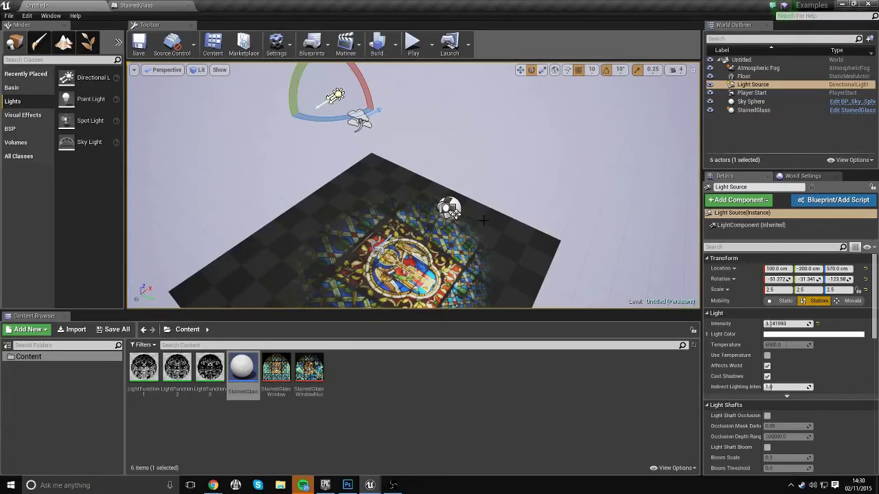
key(w)
right_drag(470, 231, 468, 243)
Compare the directions of the StainedGlass actor and the Light Source by selecting them in turn.
click(613, 178)
mouse_move(612, 179)
right_down()
mouse_move(625, 176)
mouse_move(616, 172)
right_up()
key(s)
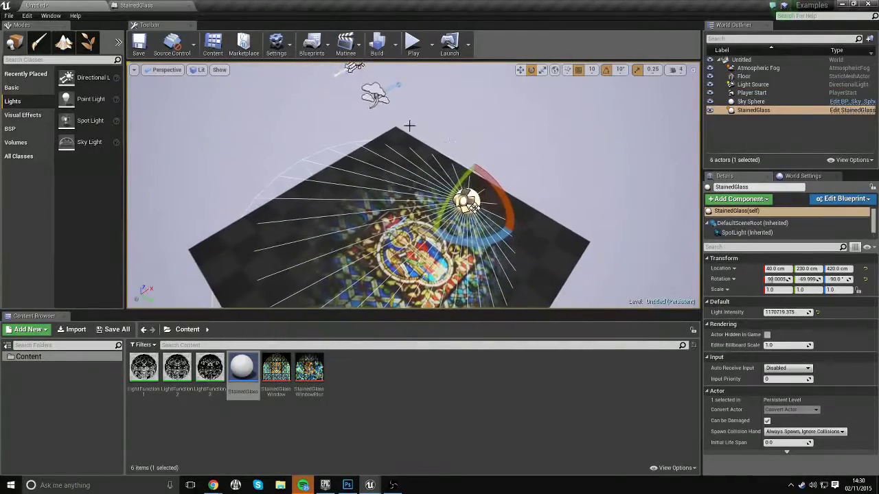
click(354, 71)
right_drag(353, 71, 367, 81)
click(364, 108)
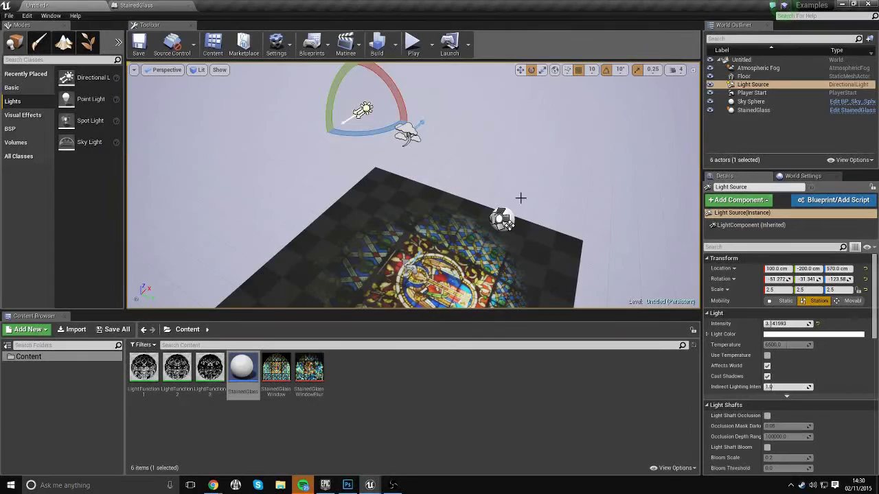
right_drag(520, 198, 543, 220)
click(470, 180)
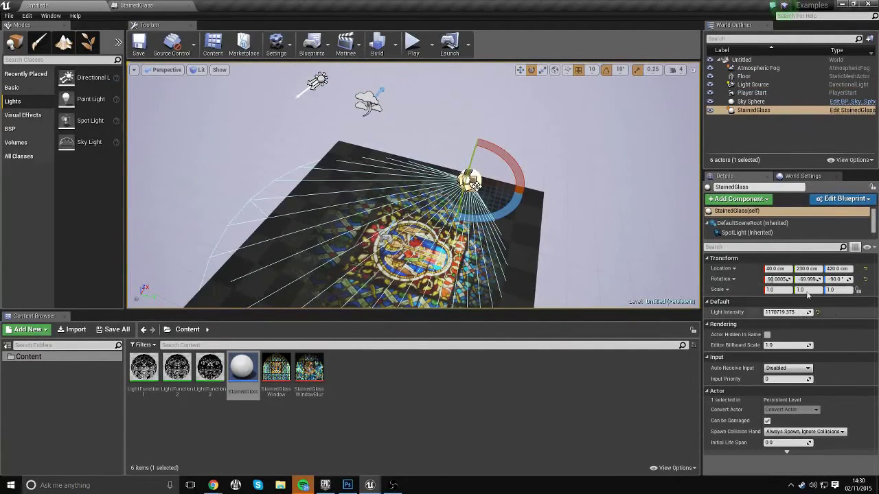
Turn the Light Source further about its vertical axis to a yaw of about -144°.
mouse_move(563, 186)
right_down()
mouse_move(539, 188)
mouse_move(547, 190)
right_up()
right_drag(391, 164, 388, 89)
click(397, 165)
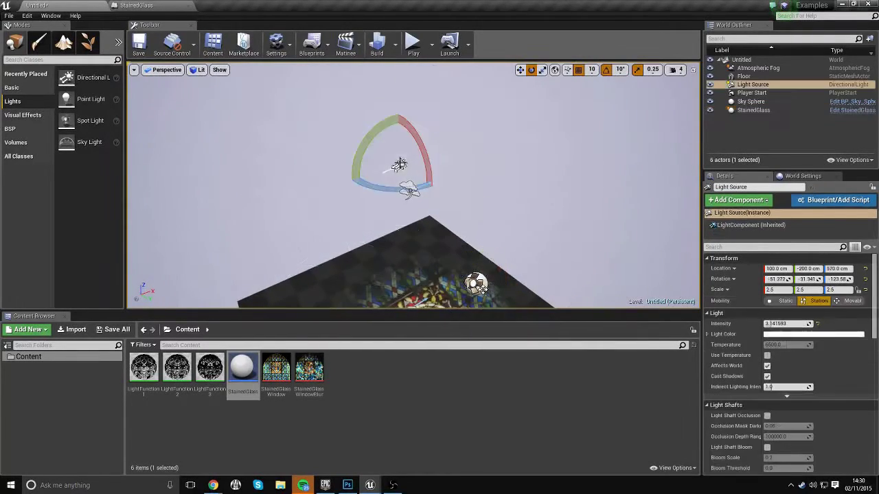
right_drag(432, 199, 535, 219)
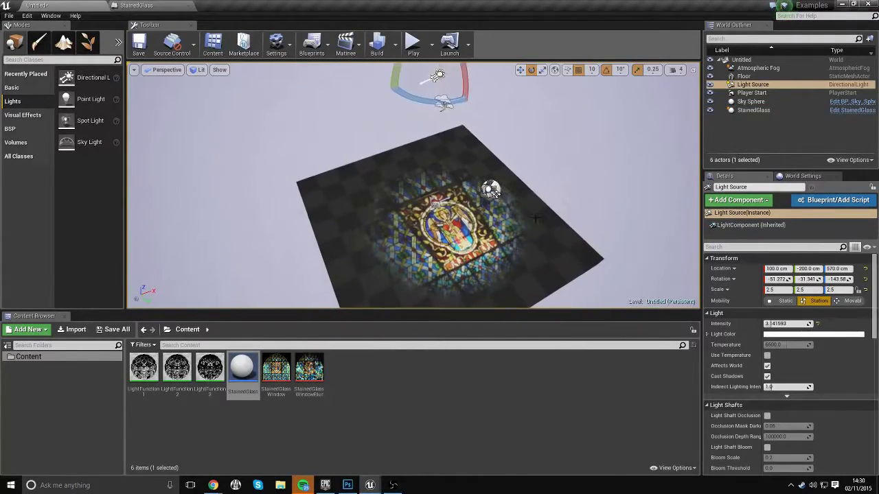
Rotate the StainedGlass actor to about -50° pitch and -113° yaw so its projection slants across the floor.
click(489, 189)
right_drag(489, 190, 487, 157)
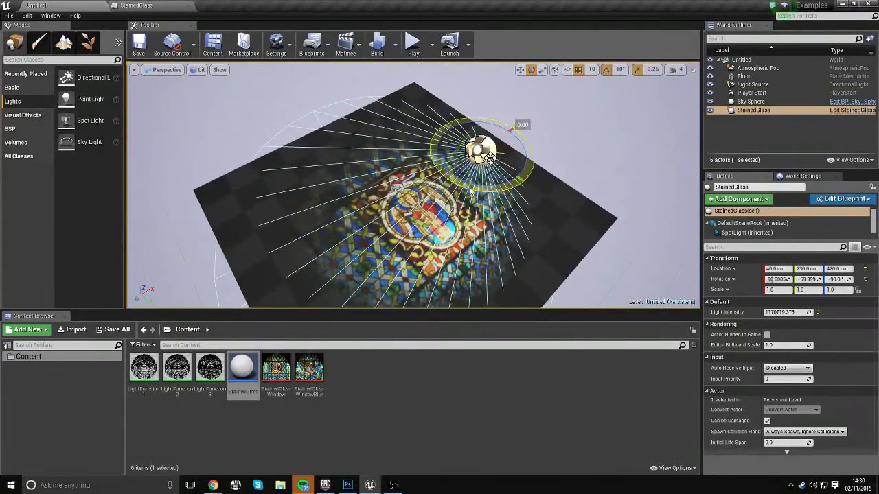
drag(488, 157, 491, 160)
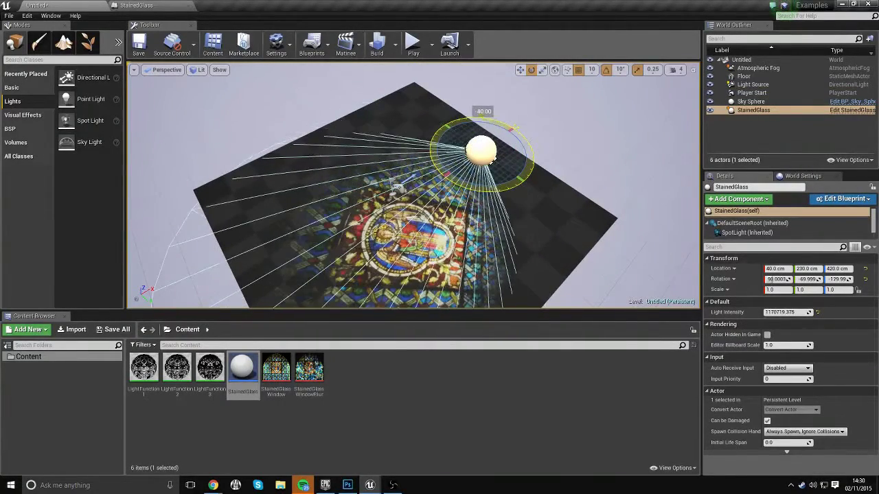
drag(492, 160, 493, 162)
right_drag(494, 162, 405, 158)
key(d)
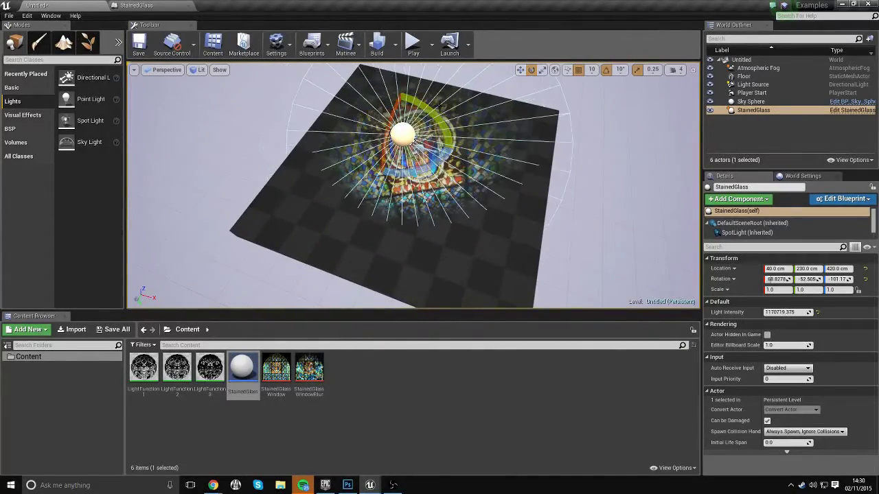
key(a)
right_drag(495, 179, 539, 180)
key(w)
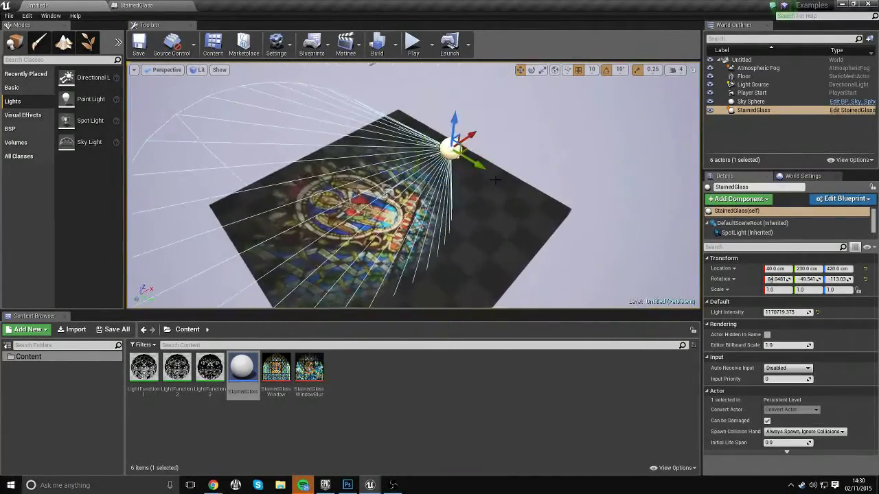
click(376, 66)
key(w)
mouse_move(436, 158)
right_down()
mouse_move(427, 169)
mouse_move(439, 169)
right_up()
key(s)
click(441, 161)
key(s)
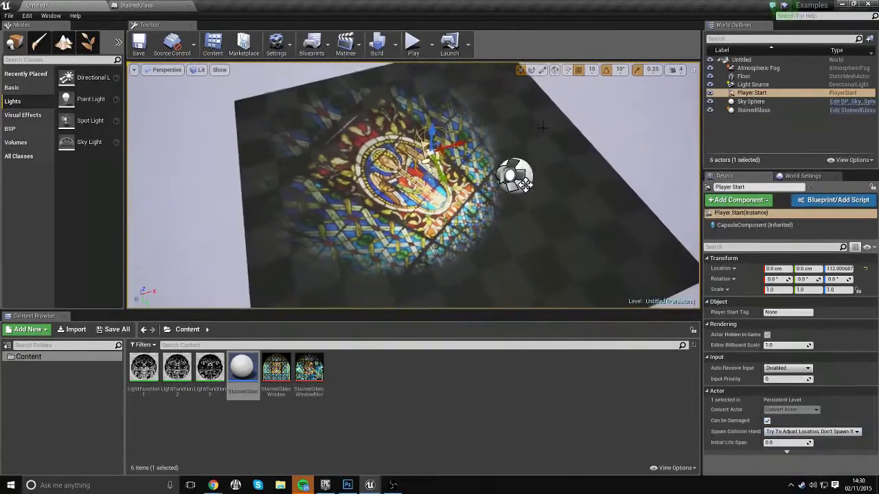
Lower the StainedGlass actor to Z 310 cm and rotate it to about -67° pitch and -110° yaw.
click(600, 127)
right_drag(600, 127, 282, 171)
key(w)
key(s)
click(400, 194)
key(a)
right_drag(400, 193, 490, 141)
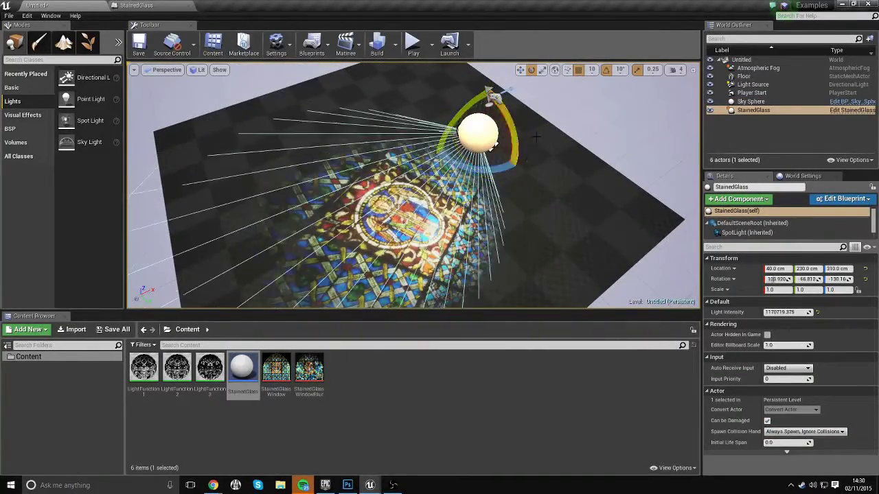
alt+drag(535, 136, 453, 132)
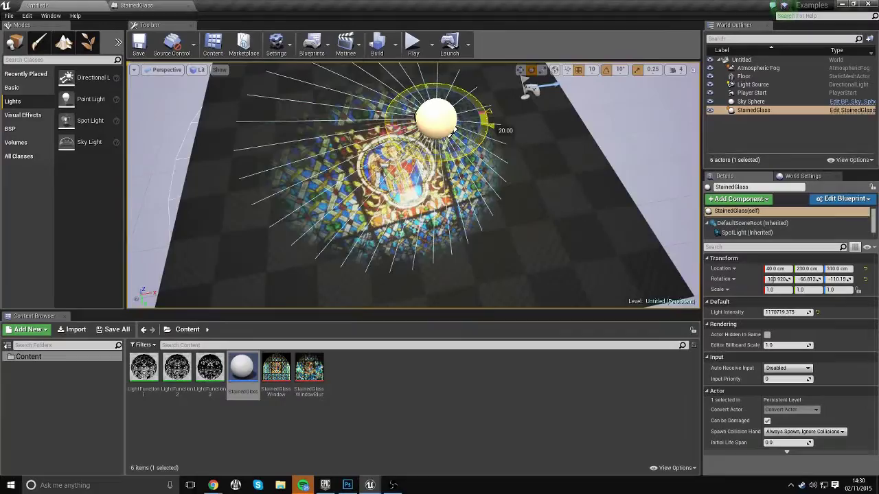
Examine the projected glass pattern on the floor up close and reduce the StainedGlass actor's Light Intensity to about 133200.
key(w)
right_drag(452, 134, 371, 231)
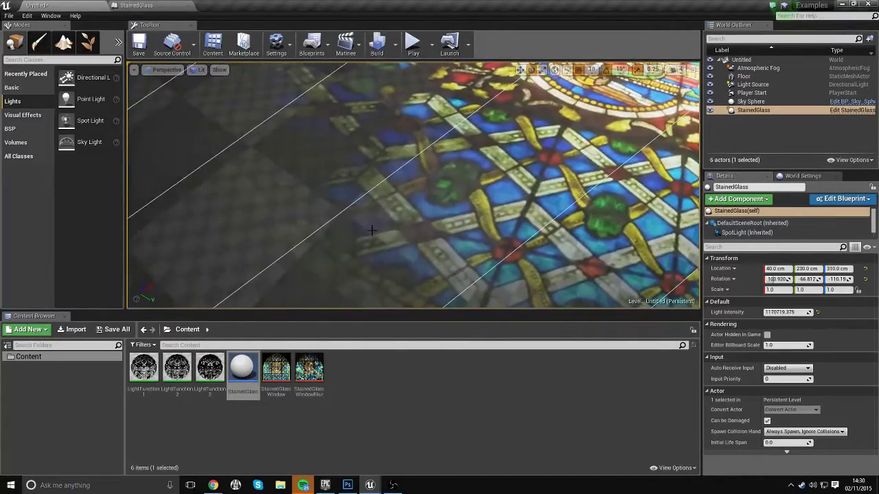
right_drag(413, 210, 481, 200)
key(w)
key(s)
drag(787, 313, 741, 313)
right_drag(374, 272, 350, 264)
key(w)
key(s)
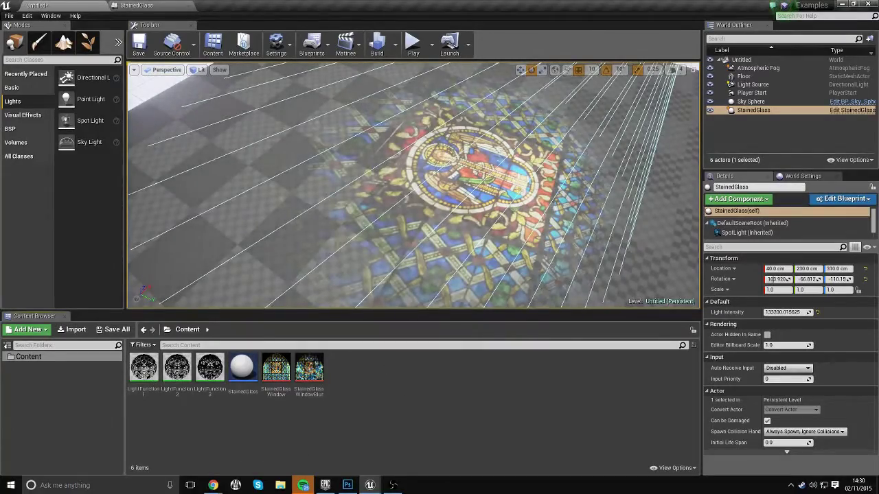
In LightFunction1, replace the texture sample with StainedGlassWindowBlur, feeding its red channel into Emissive Color, and save the material.
drag(878, 147, 677, 67)
drag(309, 367, 604, 186)
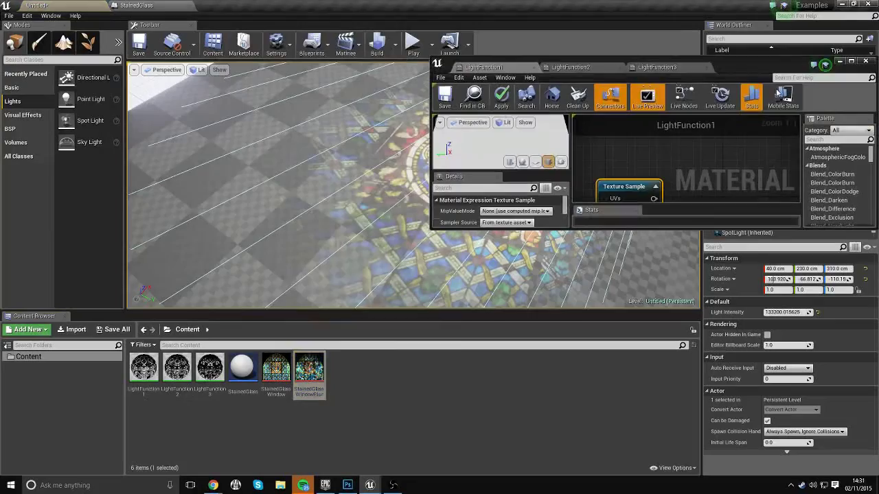
click(851, 61)
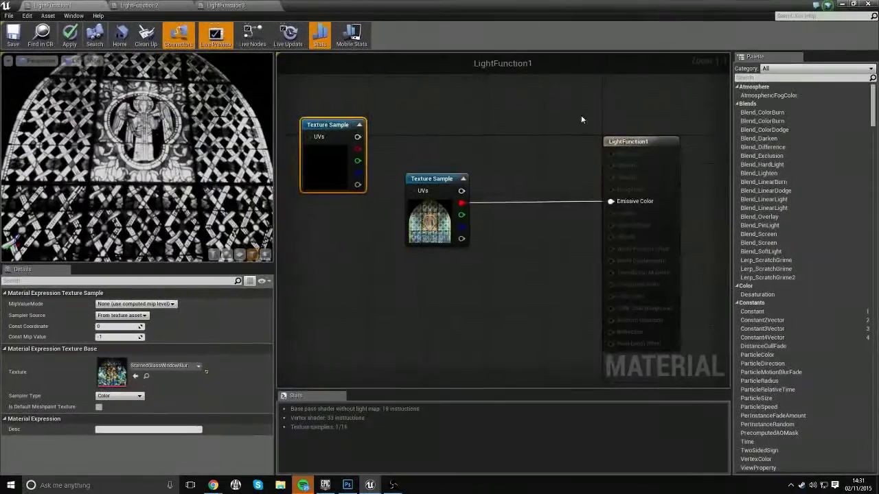
drag(359, 177, 614, 229)
click(428, 247)
key(Delete)
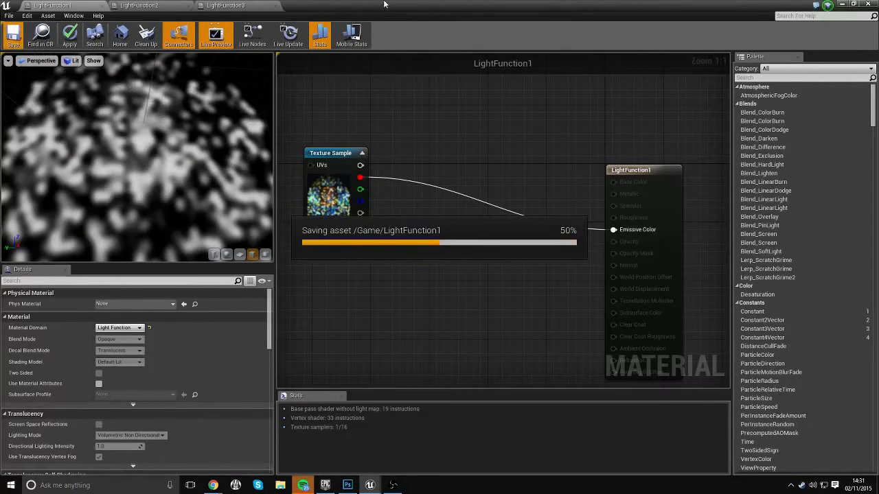
Add a StainedGlassWindowBlur texture sample to both the LightFunction2 and LightFunction3 material graphs.
drag(386, 4, 611, 111)
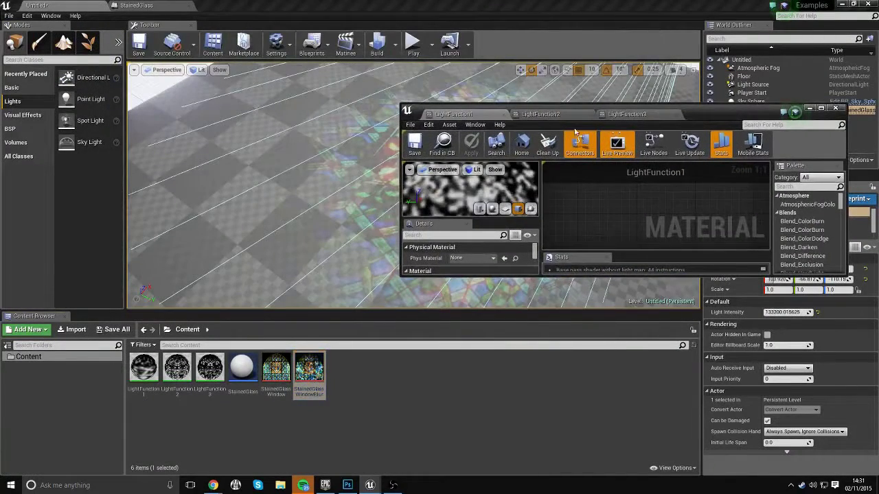
click(540, 114)
drag(309, 368, 580, 223)
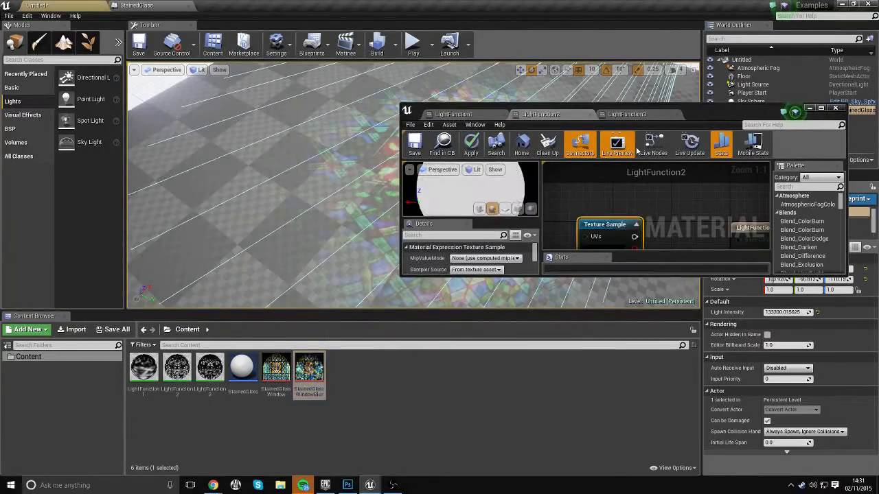
click(627, 114)
click(309, 371)
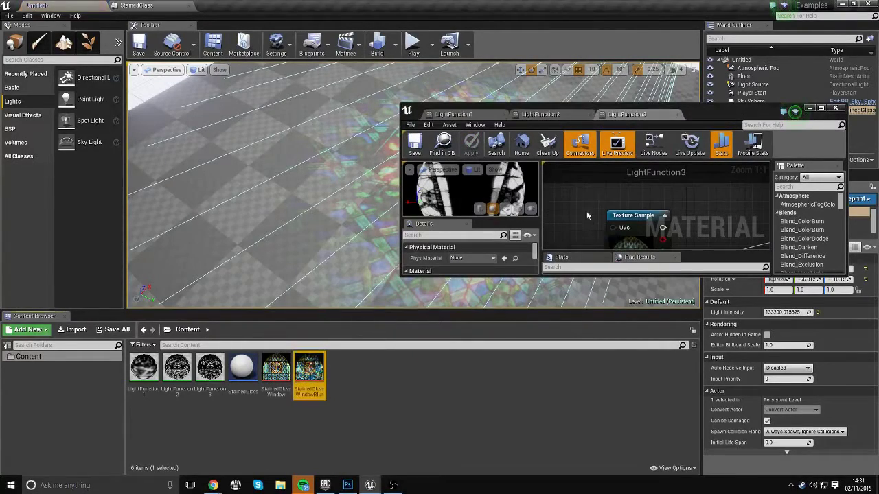
In LightFunction2, connect the blurred texture's green channel to Emissive Color, delete the old texture sample, and save.
click(575, 115)
double_click(688, 114)
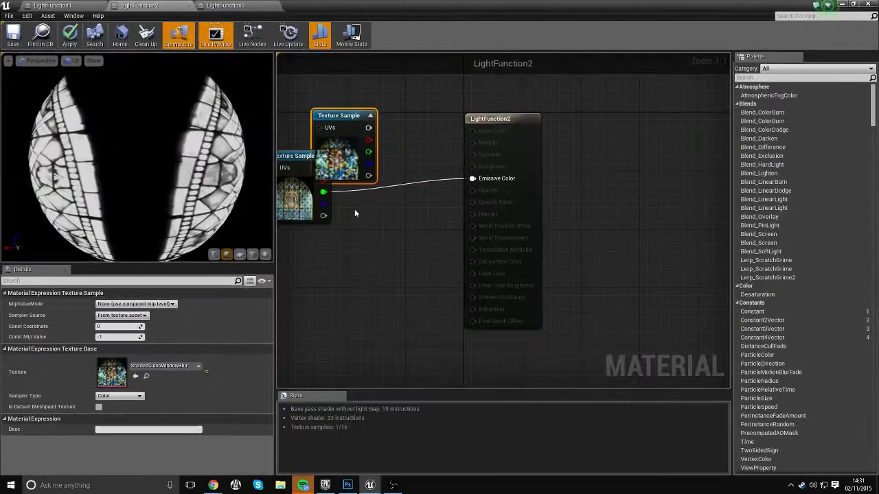
click(354, 213)
right_drag(355, 214, 411, 241)
drag(424, 179, 528, 206)
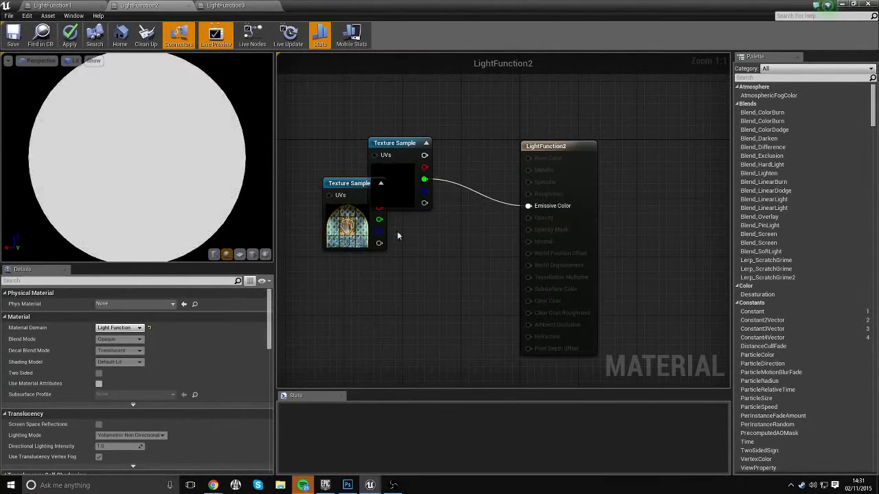
click(353, 225)
key(Delete)
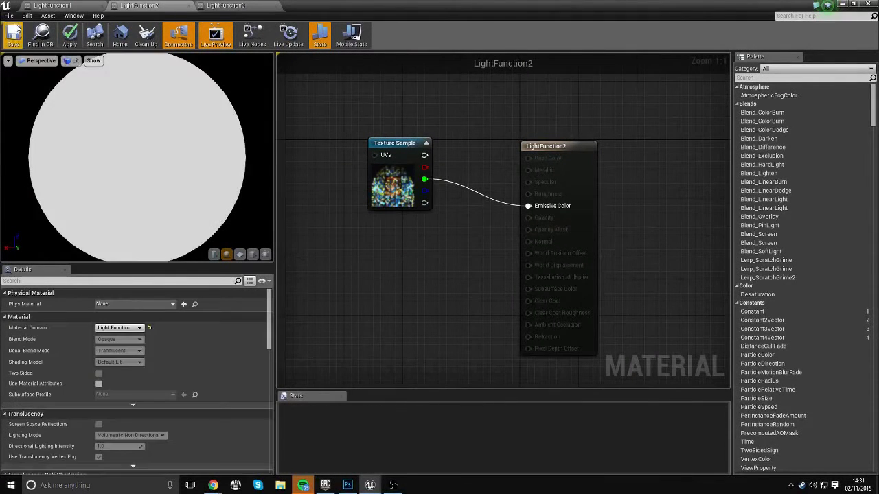
click(13, 33)
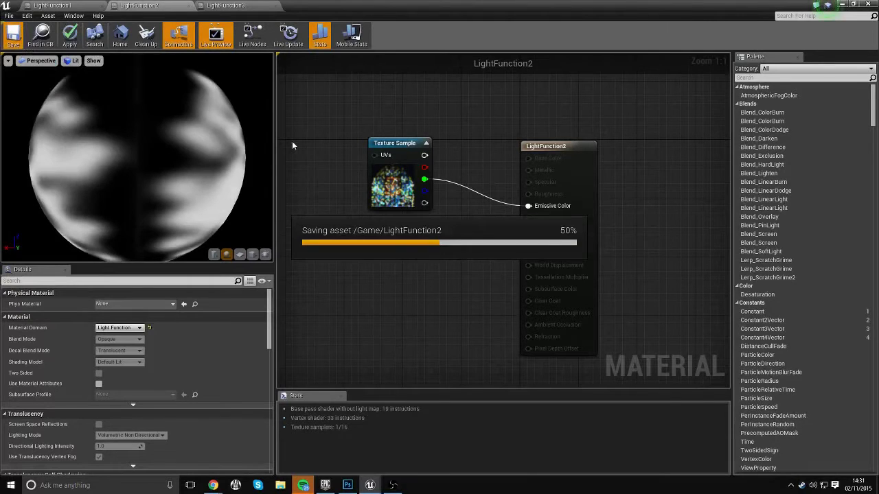
In LightFunction3, delete the old texture sample, connect the blurred texture's blue channel to Emissive Color, save, and close the material editor.
click(225, 5)
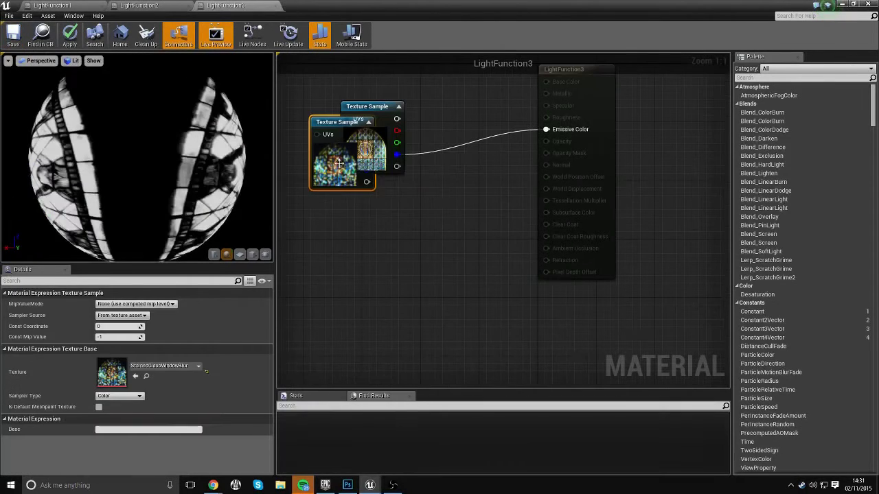
click(380, 128)
key(Delete)
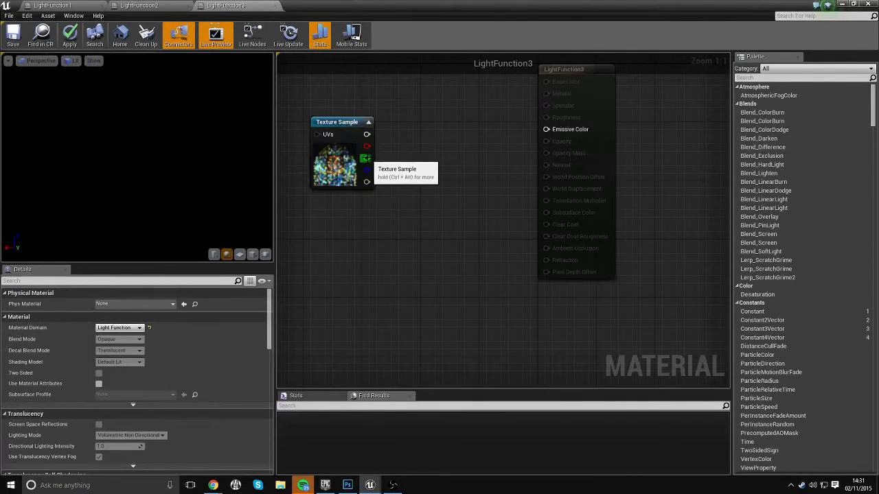
drag(367, 169, 547, 129)
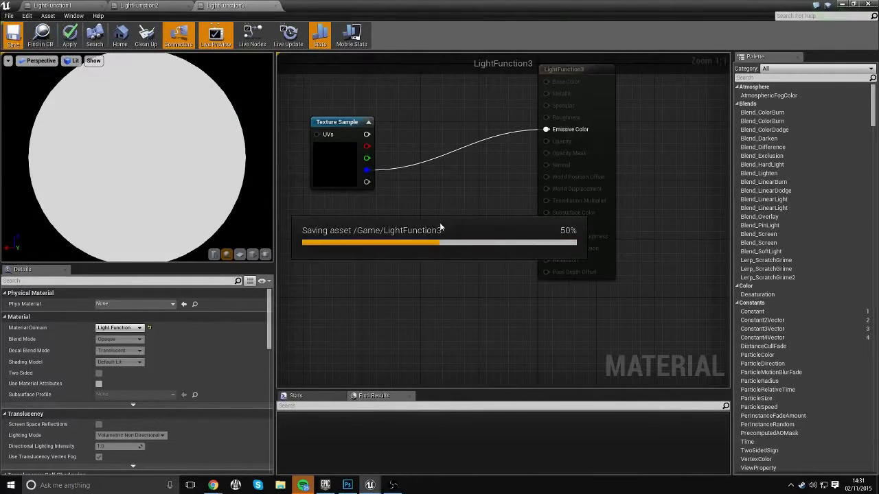
click(868, 4)
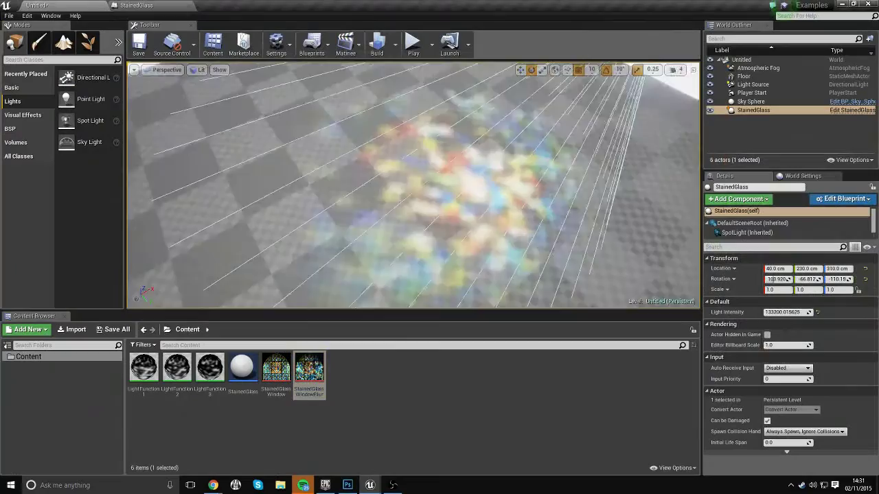
Raise the placed StainedGlass actor's Light Intensity to about 400759.
right_drag(413, 186, 419, 189)
key(s)
drag(800, 312, 834, 313)
Rotate the StainedGlass actor to about -47° pitch and -96° yaw to angle the blurred projection across the floor.
mouse_move(422, 260)
right_down()
mouse_move(429, 254)
mouse_move(423, 259)
right_up()
key(a)
right_drag(434, 216, 444, 217)
mouse_move(487, 167)
mouse_down()
mouse_move(505, 167)
mouse_move(496, 167)
mouse_up()
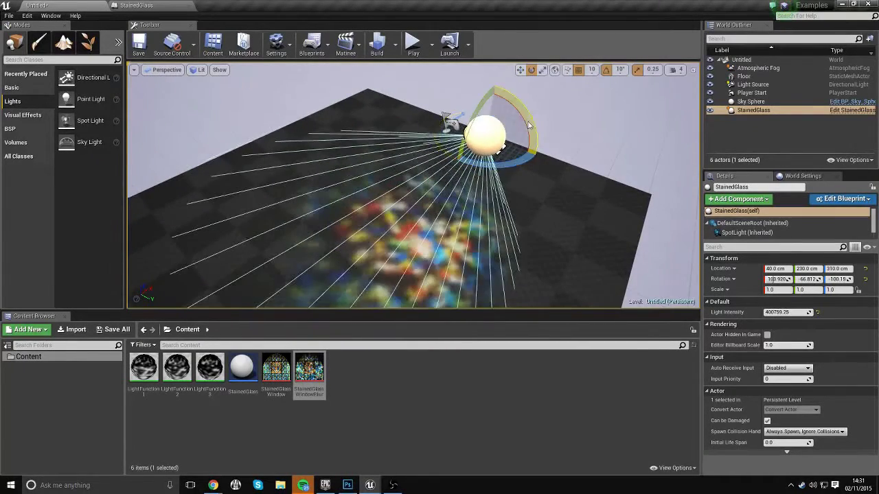
mouse_move(529, 124)
mouse_down()
mouse_move(535, 147)
mouse_move(531, 132)
mouse_move(539, 134)
mouse_up()
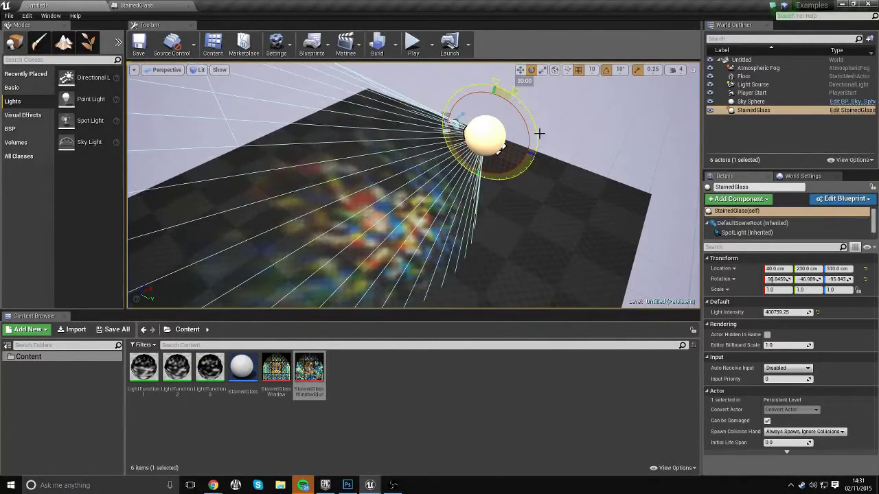
Raise the placed StainedGlass actor's Light Intensity to about 945278 and inspect the blurred projection on the floor with the actor reselected.
drag(780, 313, 799, 313)
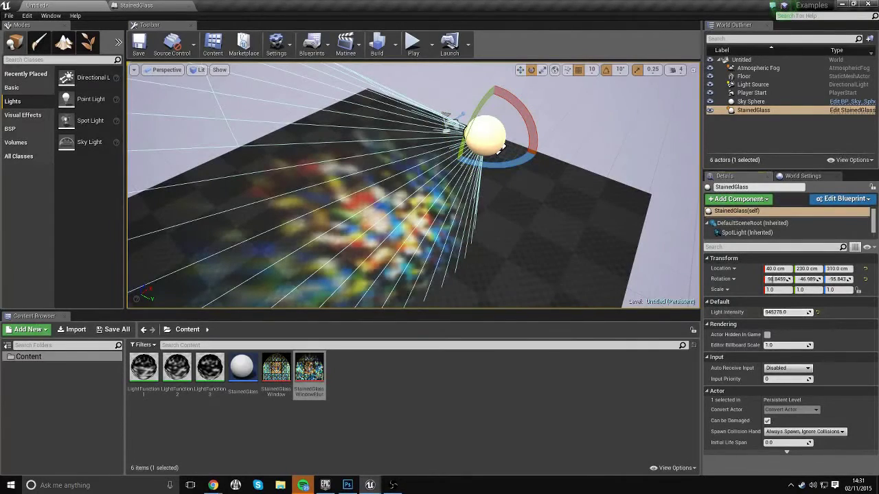
click(596, 146)
right_drag(542, 153, 572, 164)
key(w)
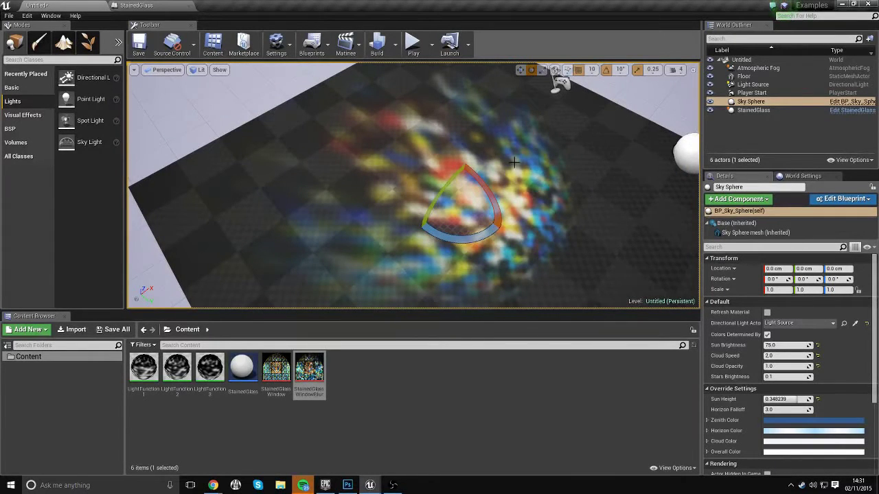
right_drag(514, 162, 514, 104)
click(516, 88)
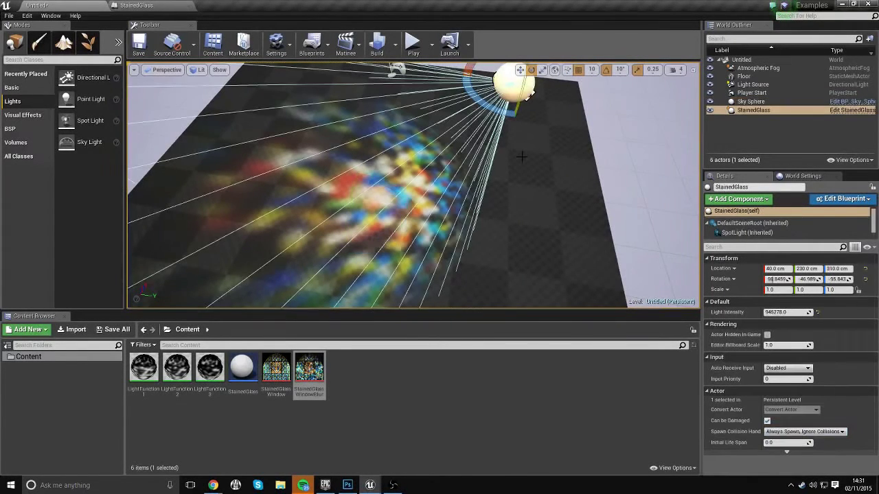
right_drag(527, 173, 468, 165)
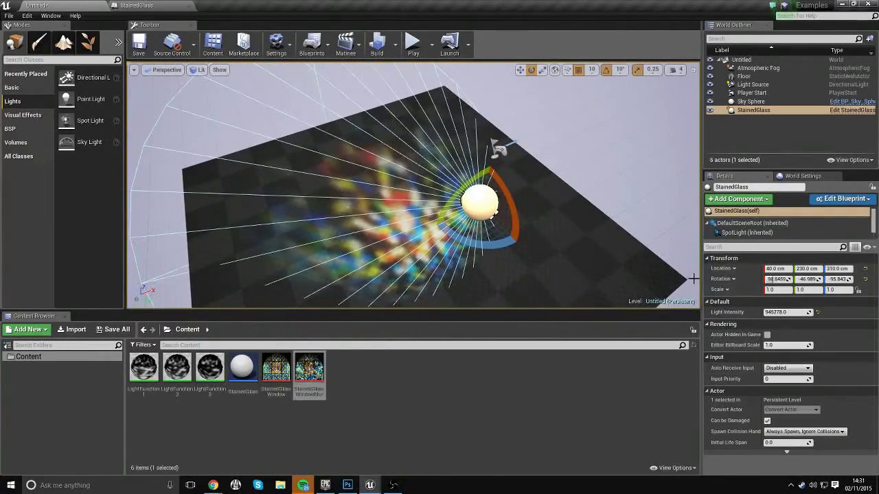
Open the LightFunction3 material, examine how the blurred texture's blue channel feeds Emissive Color, and return to the level.
click(140, 373)
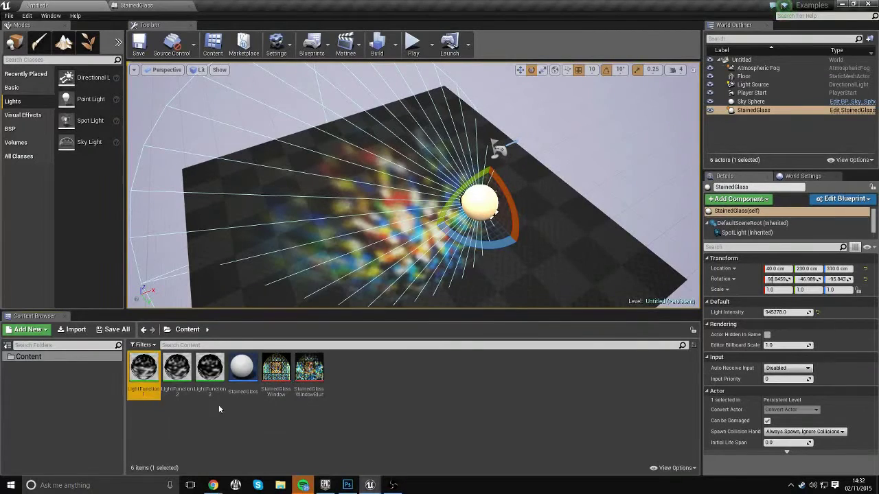
click(148, 374)
drag(878, 137, 230, 6)
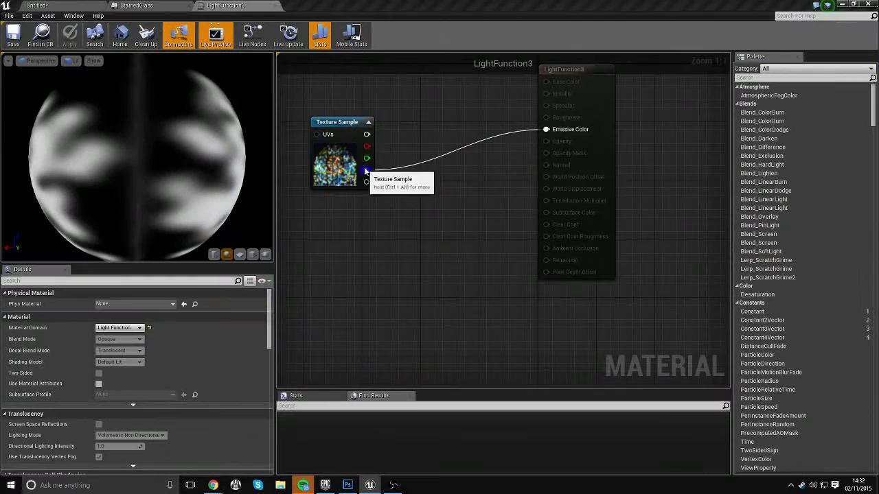
click(364, 169)
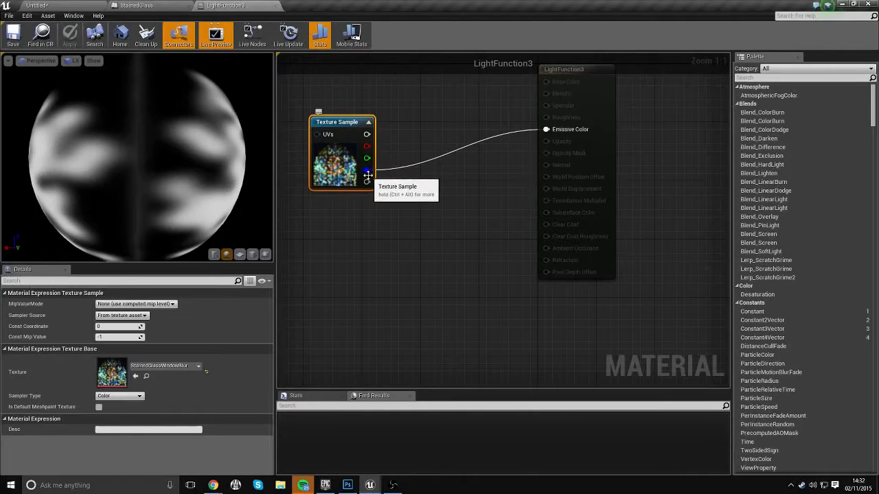
click(74, 5)
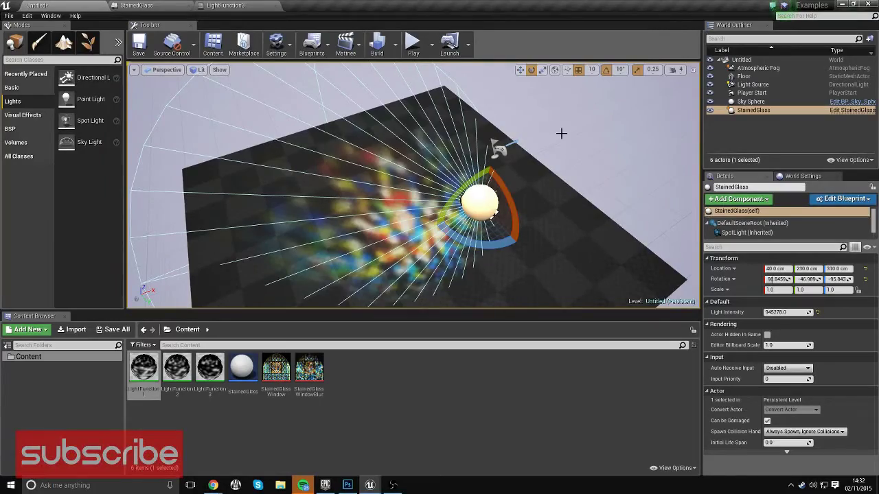
click(237, 6)
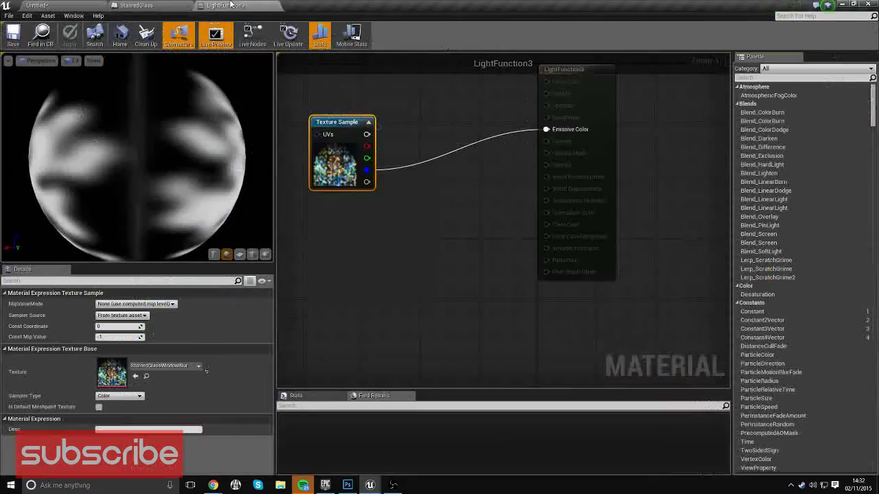
click(79, 5)
drag(431, 4, 354, 4)
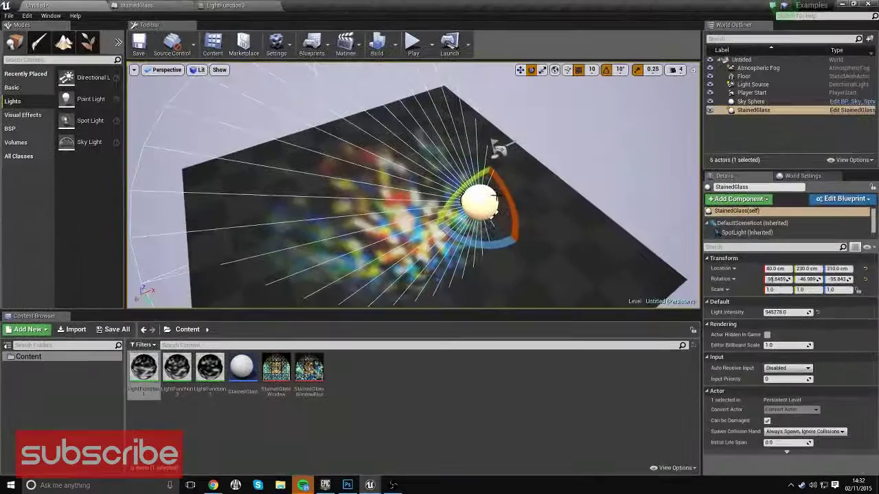